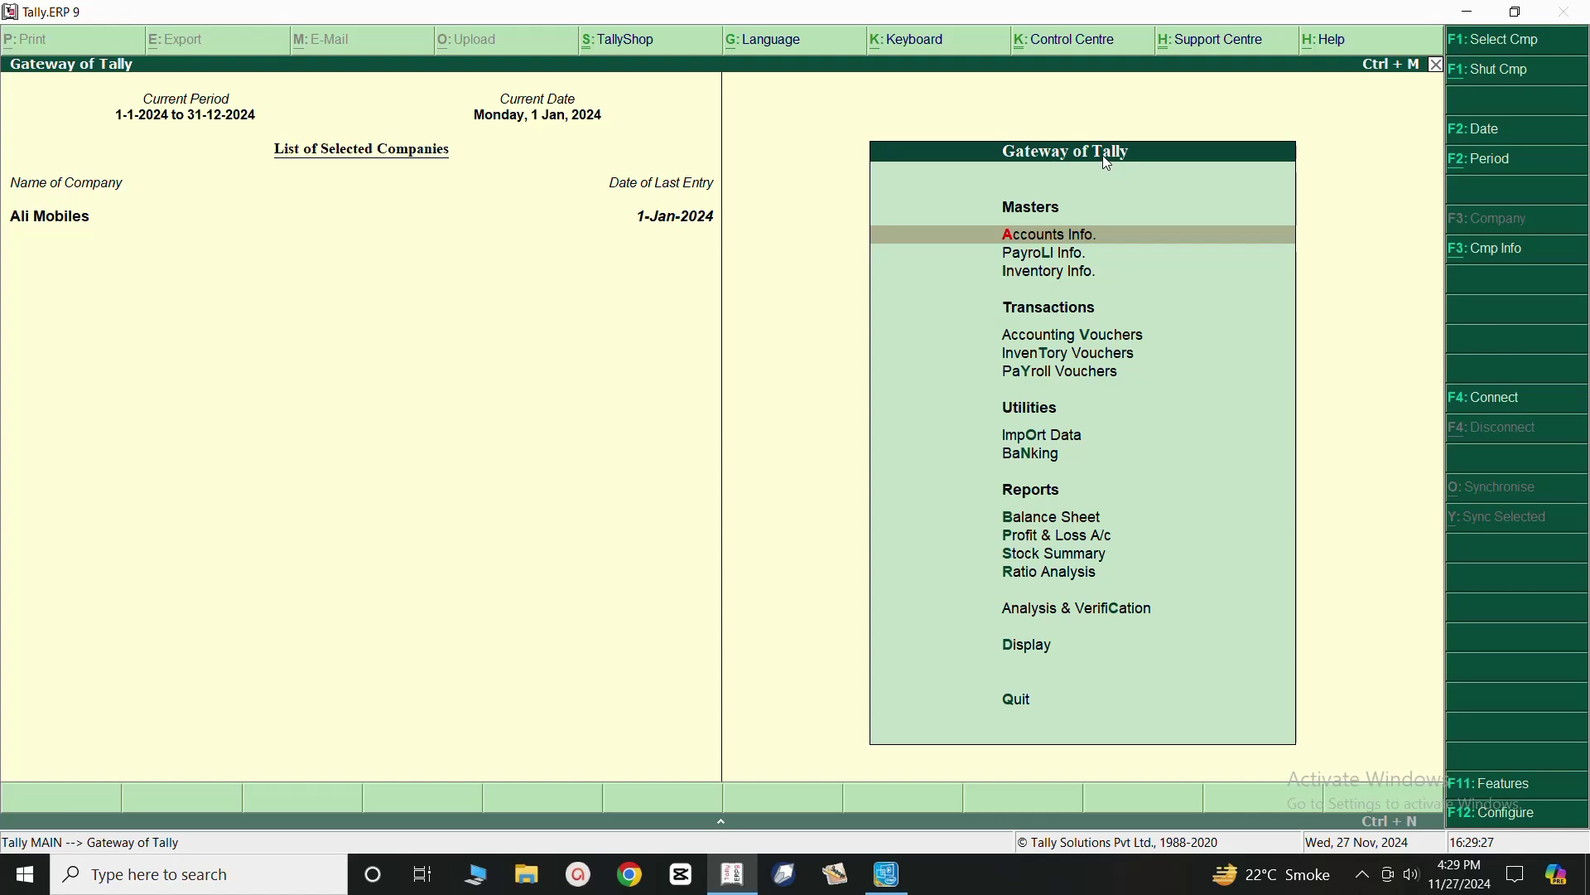
Open Single Employee Create via Payroll Info and Employees from Gateway of Tally.
click(1035, 255)
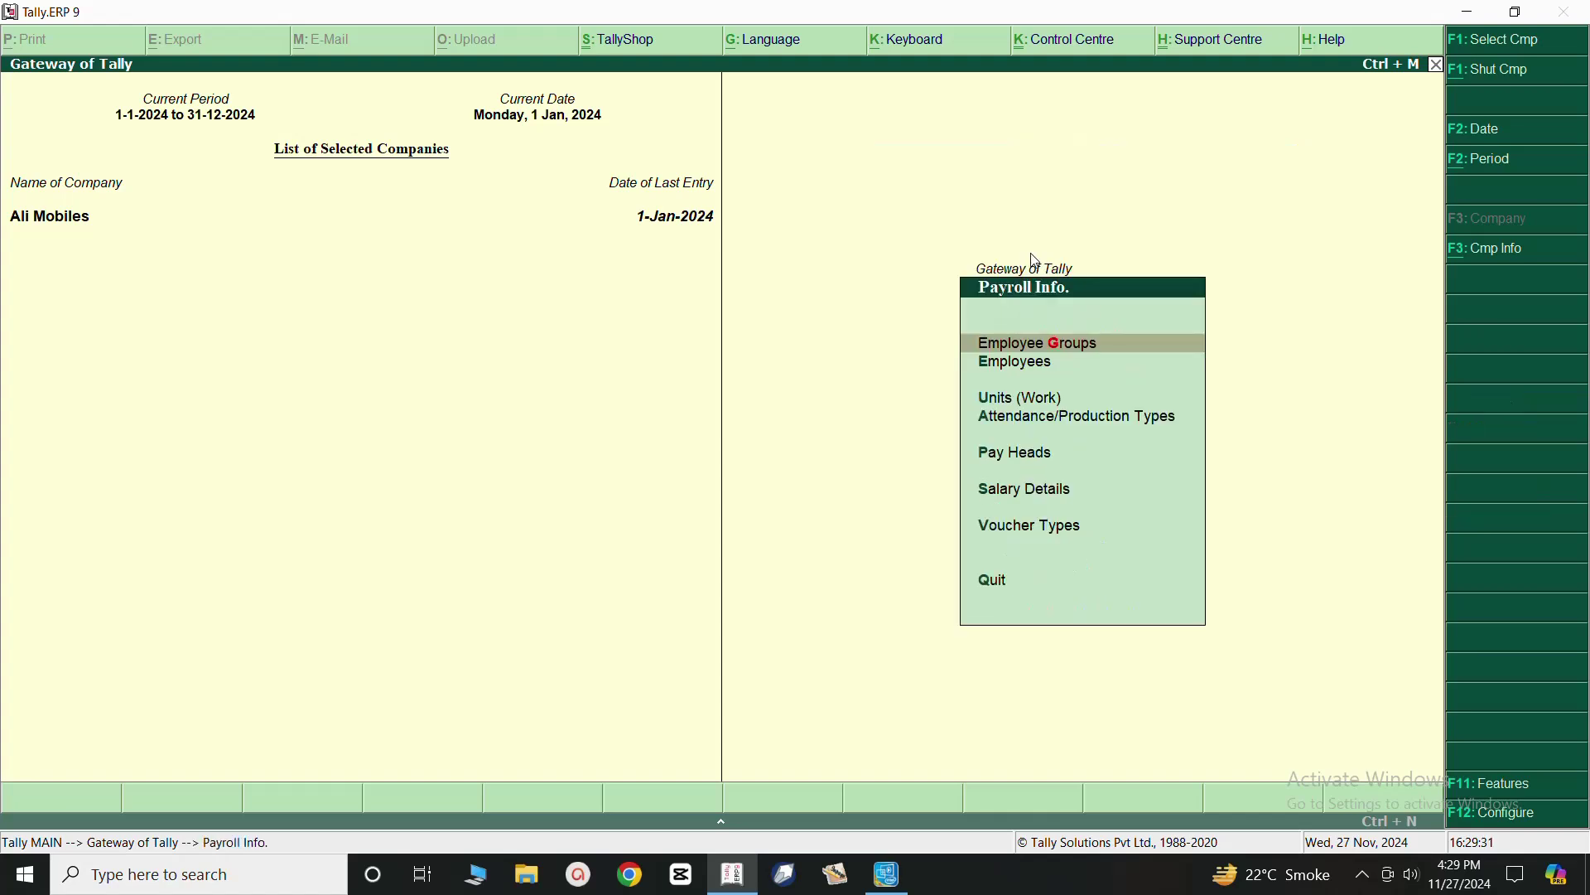
click(1012, 366)
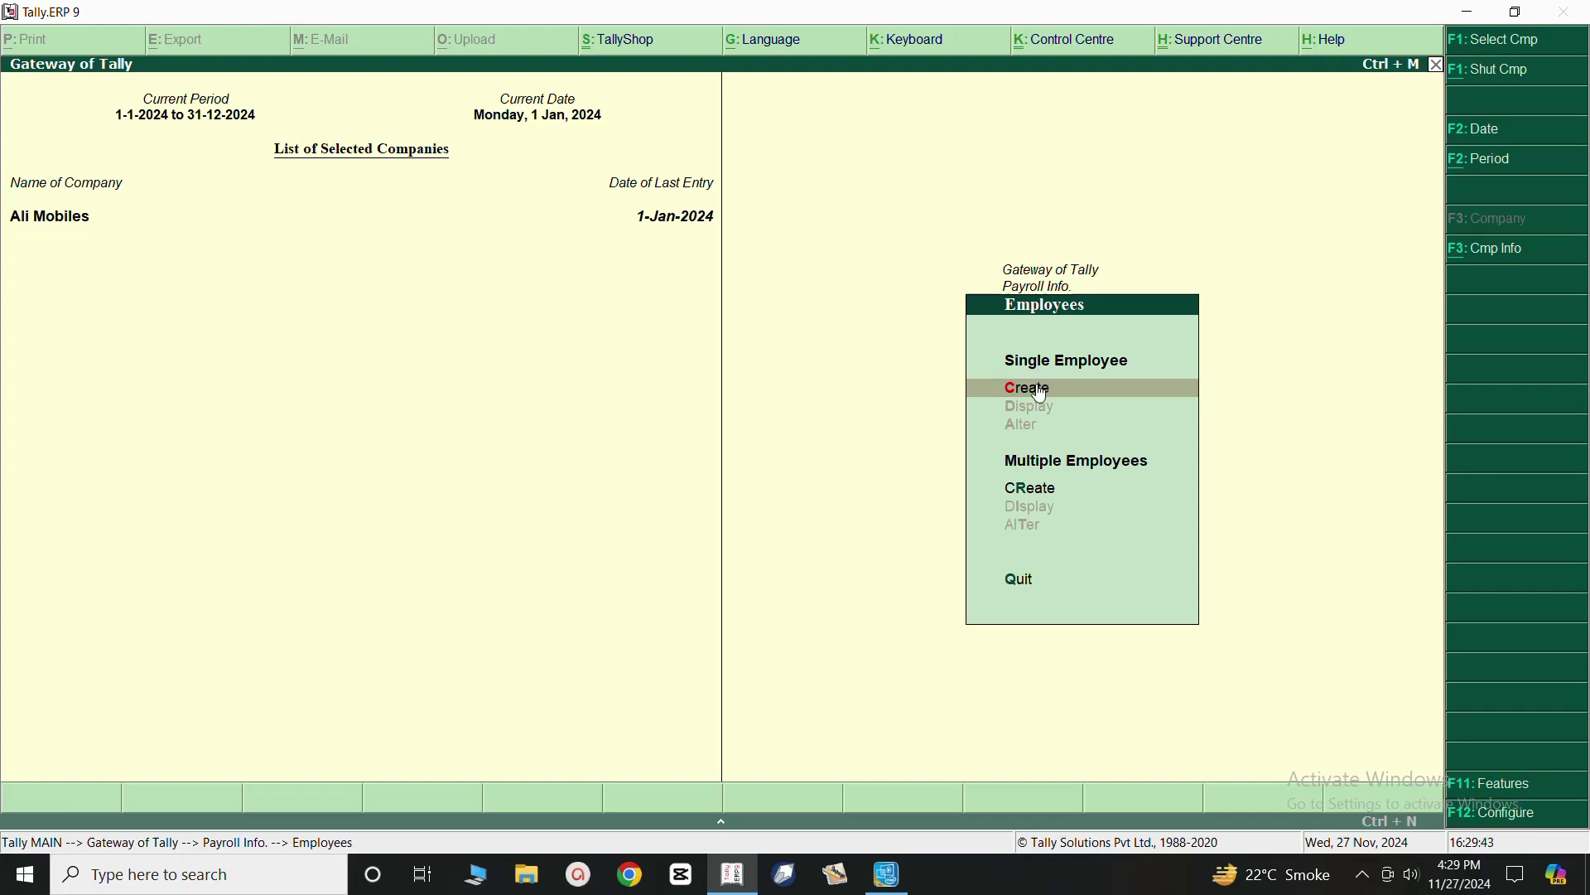
click(1042, 395)
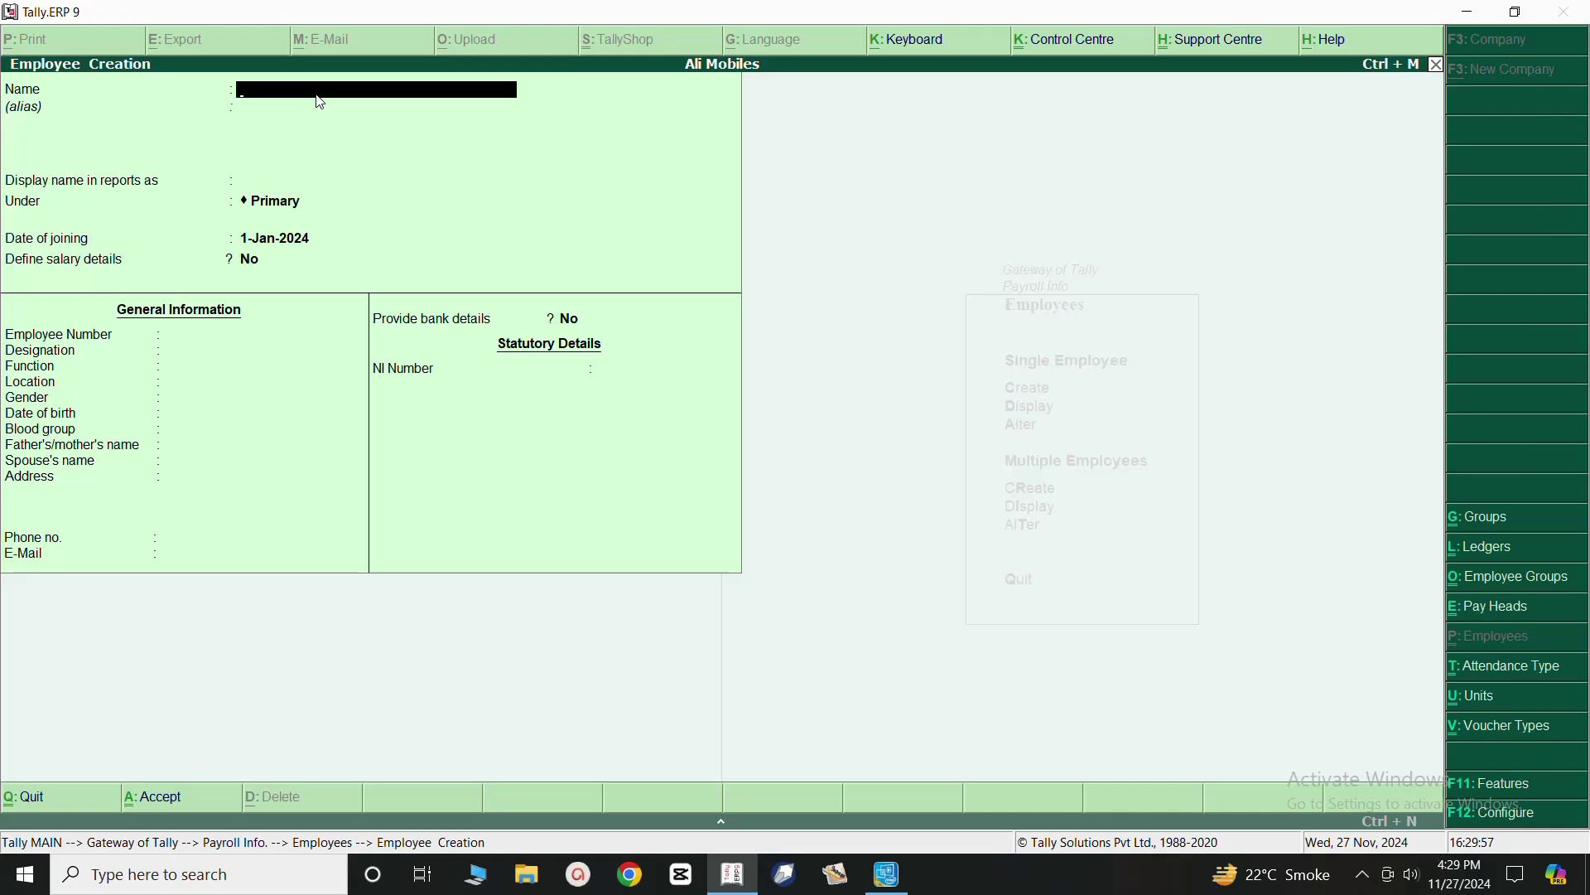
Enter the employee's name, leave the alias blank and accept the matching display name.
key(Return)
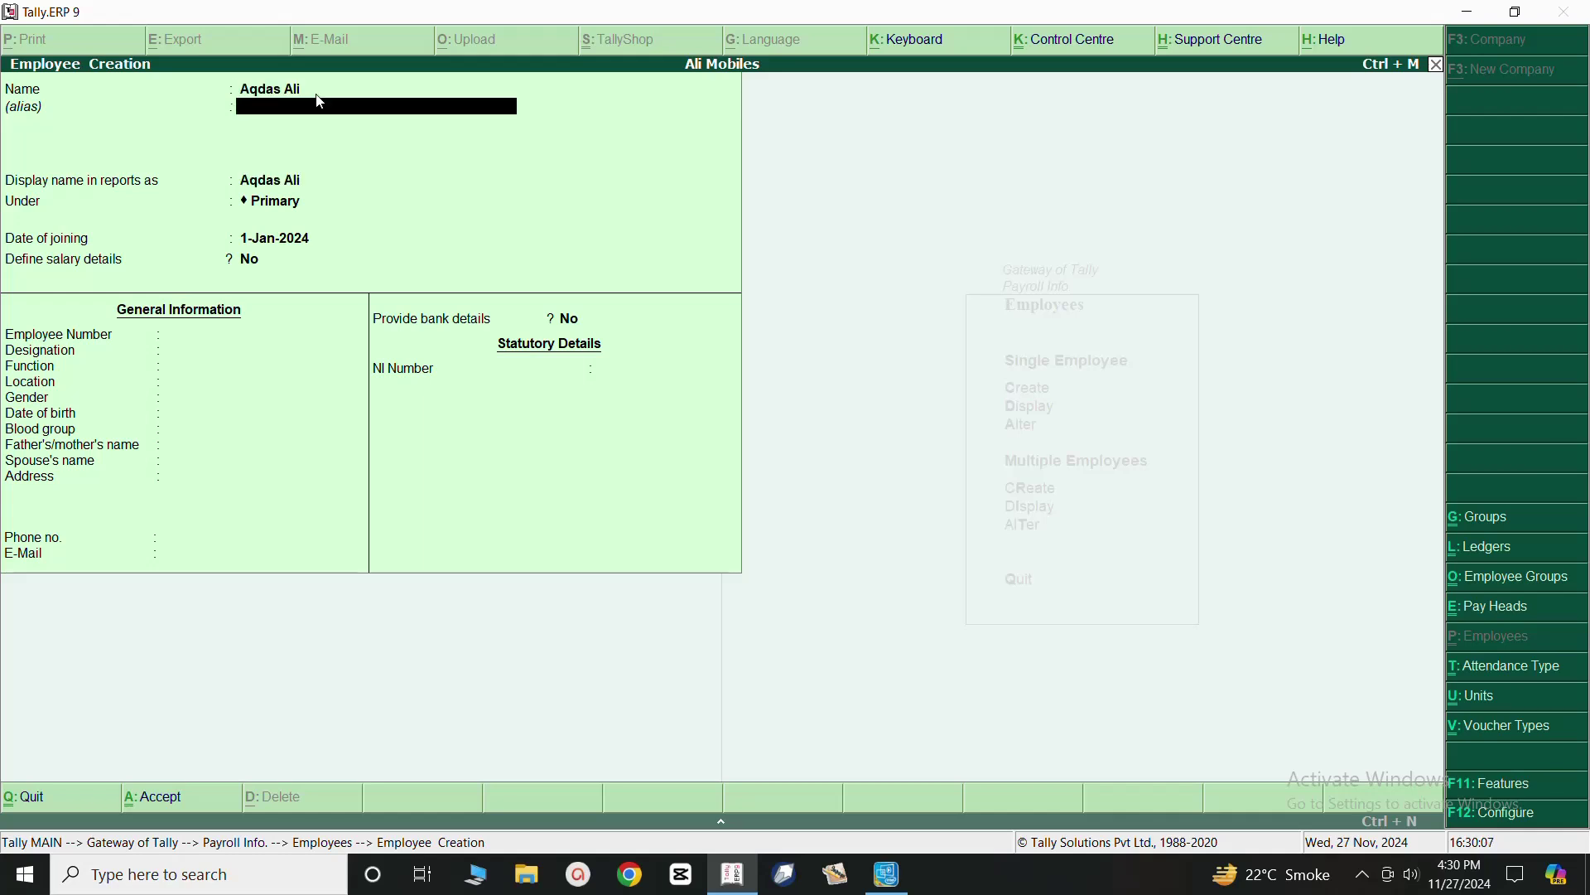
key(Return)
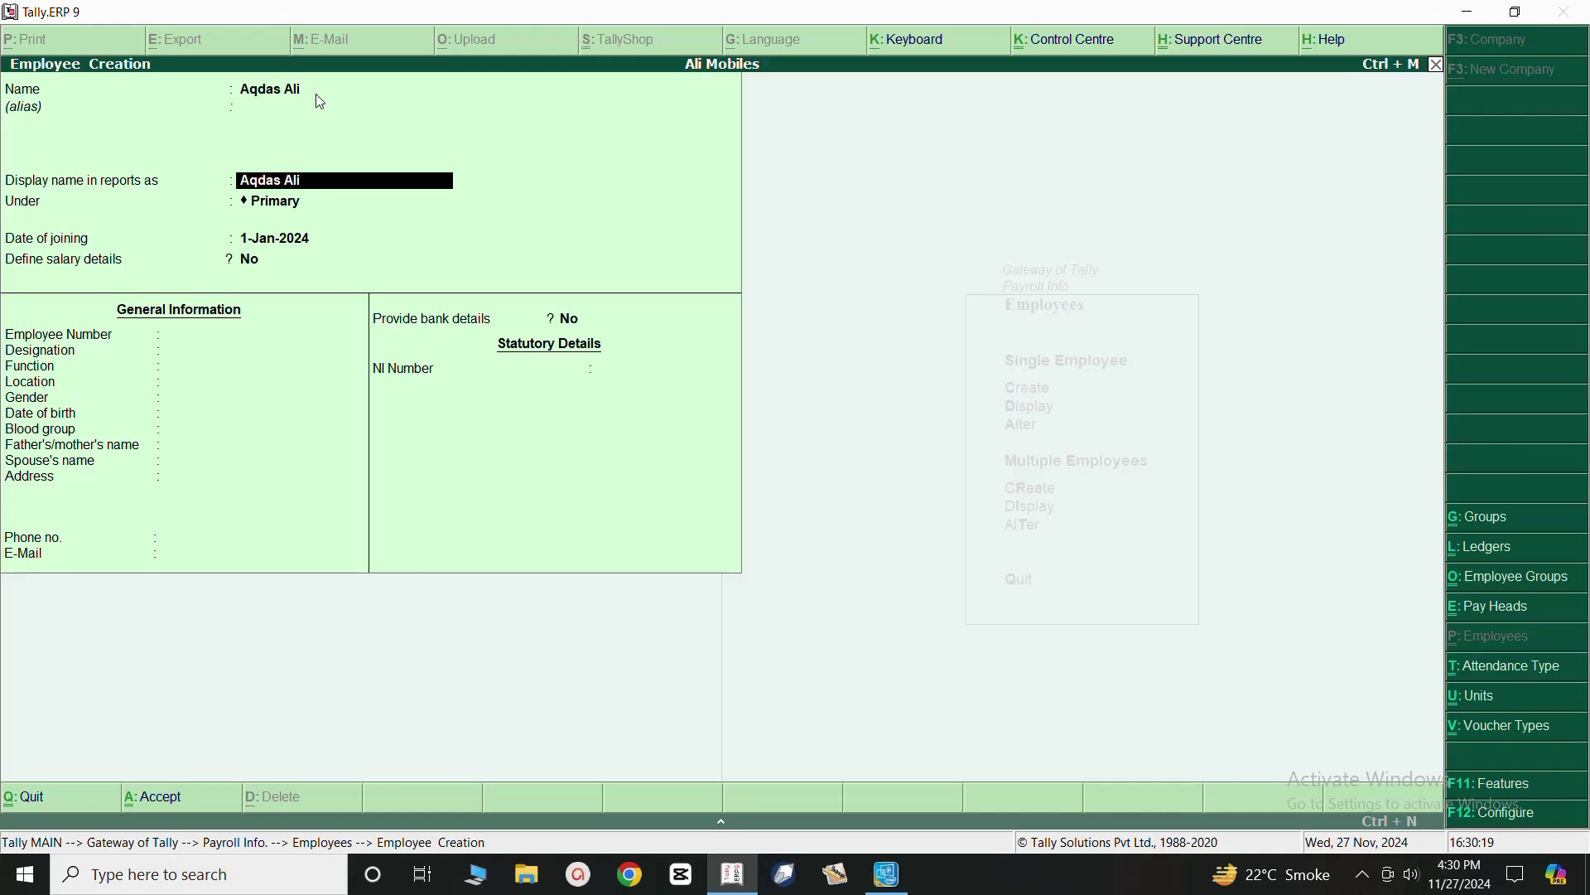
key(Return)
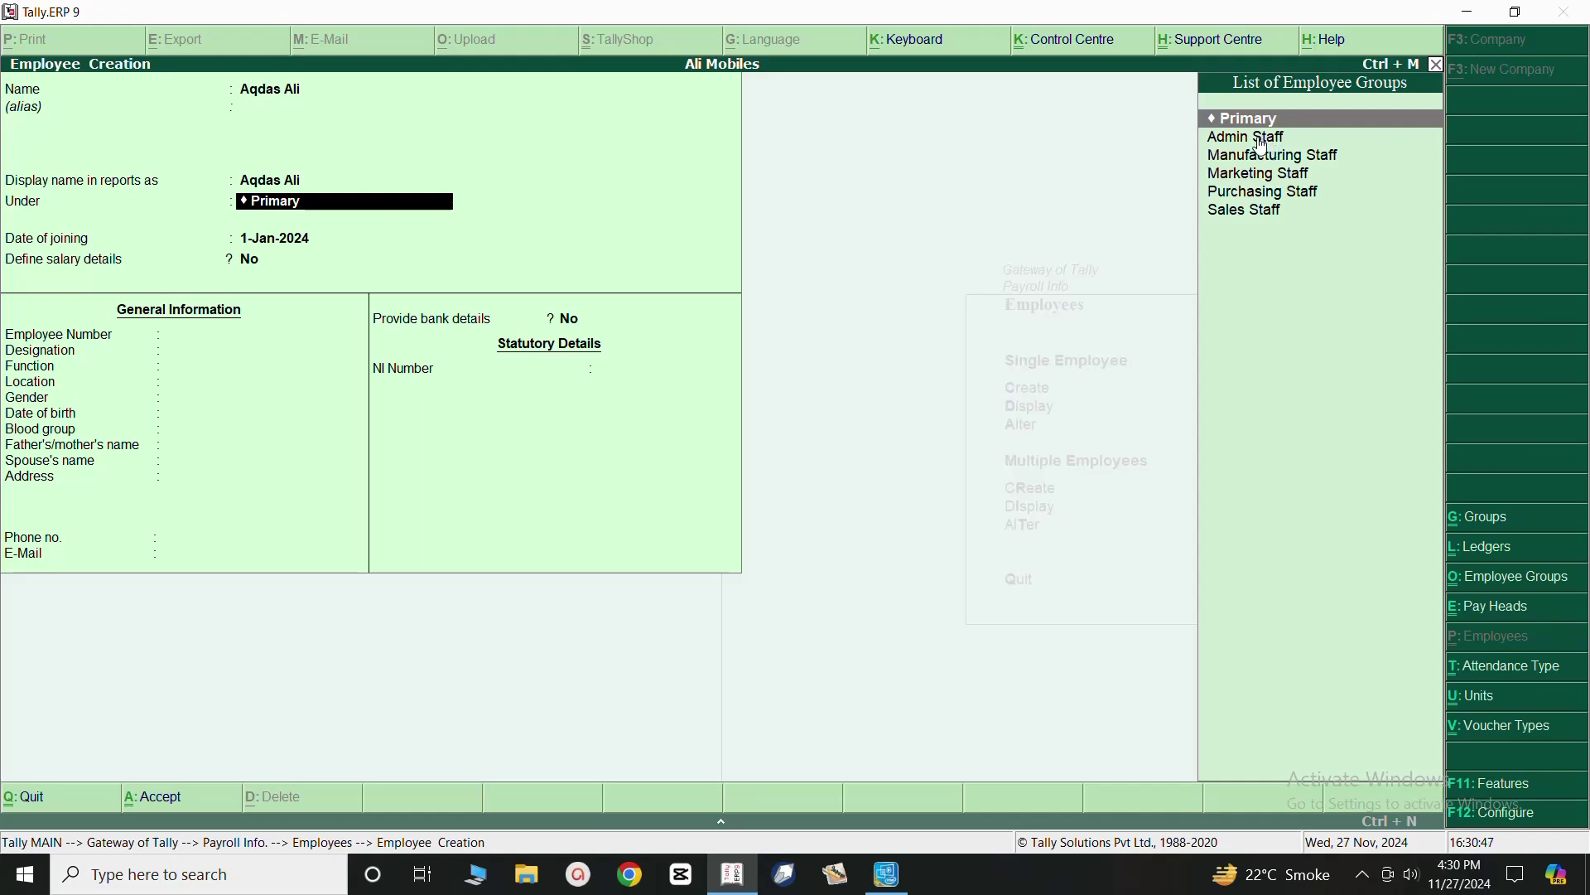
Place the employee under Admin Staff and keep 1-Jan-2024 as the joining date.
click(1265, 144)
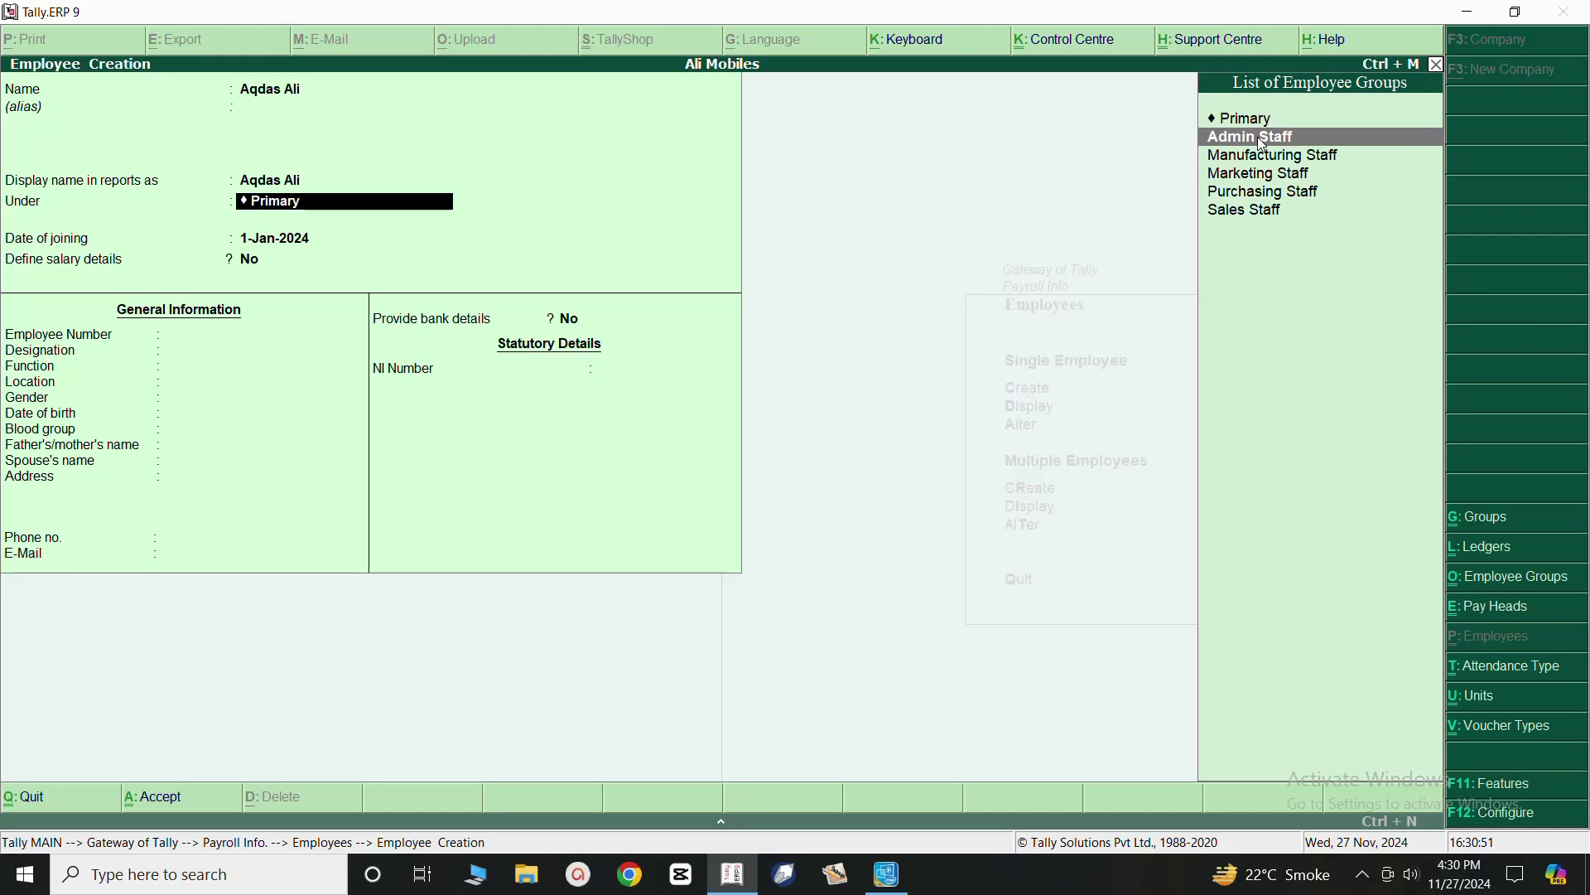
click(1265, 144)
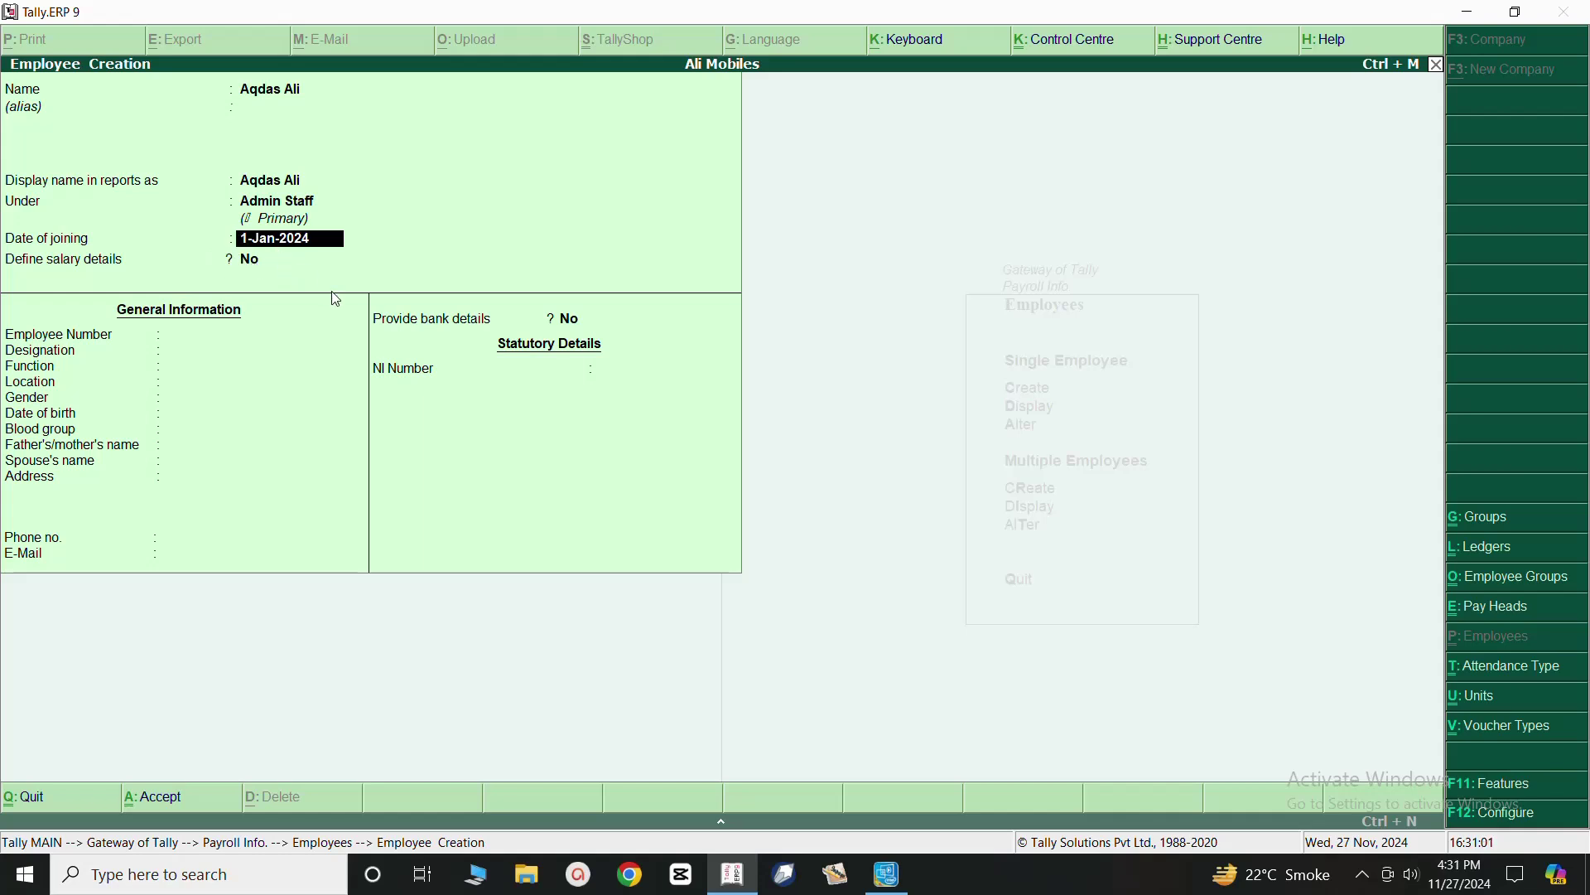
key(Return)
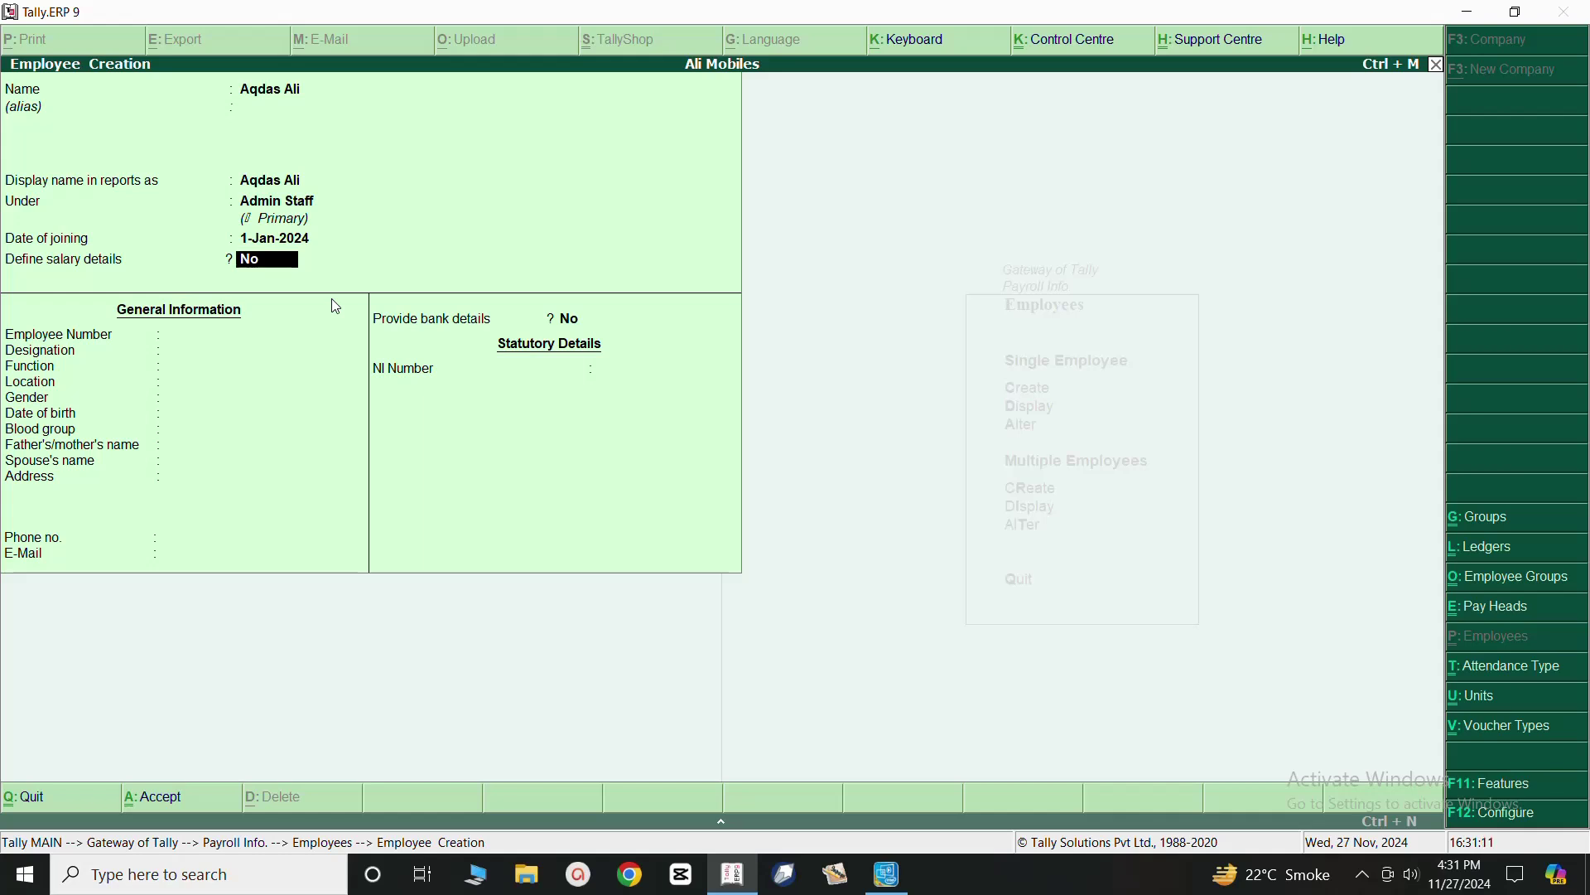
Answer Yes to Define salary details to bring up Salary Details Creation.
text(y)
key(Return)
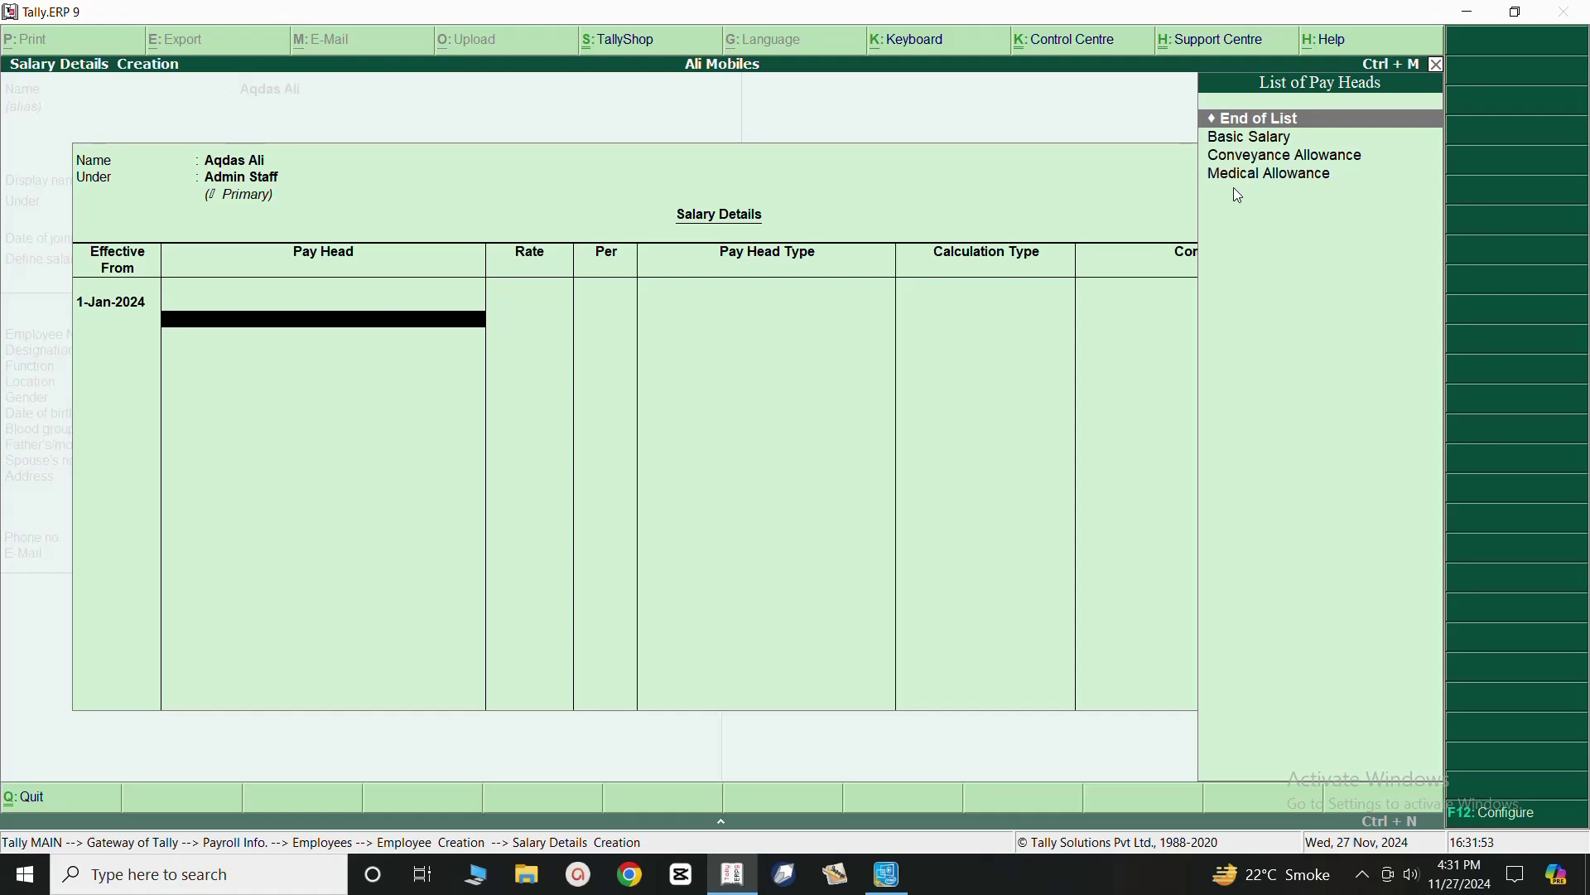
Add Basic Salary 15,000, Conveyance Allowance 4,500 and Medical Allowance 5,000, then accept the sheet.
click(1245, 145)
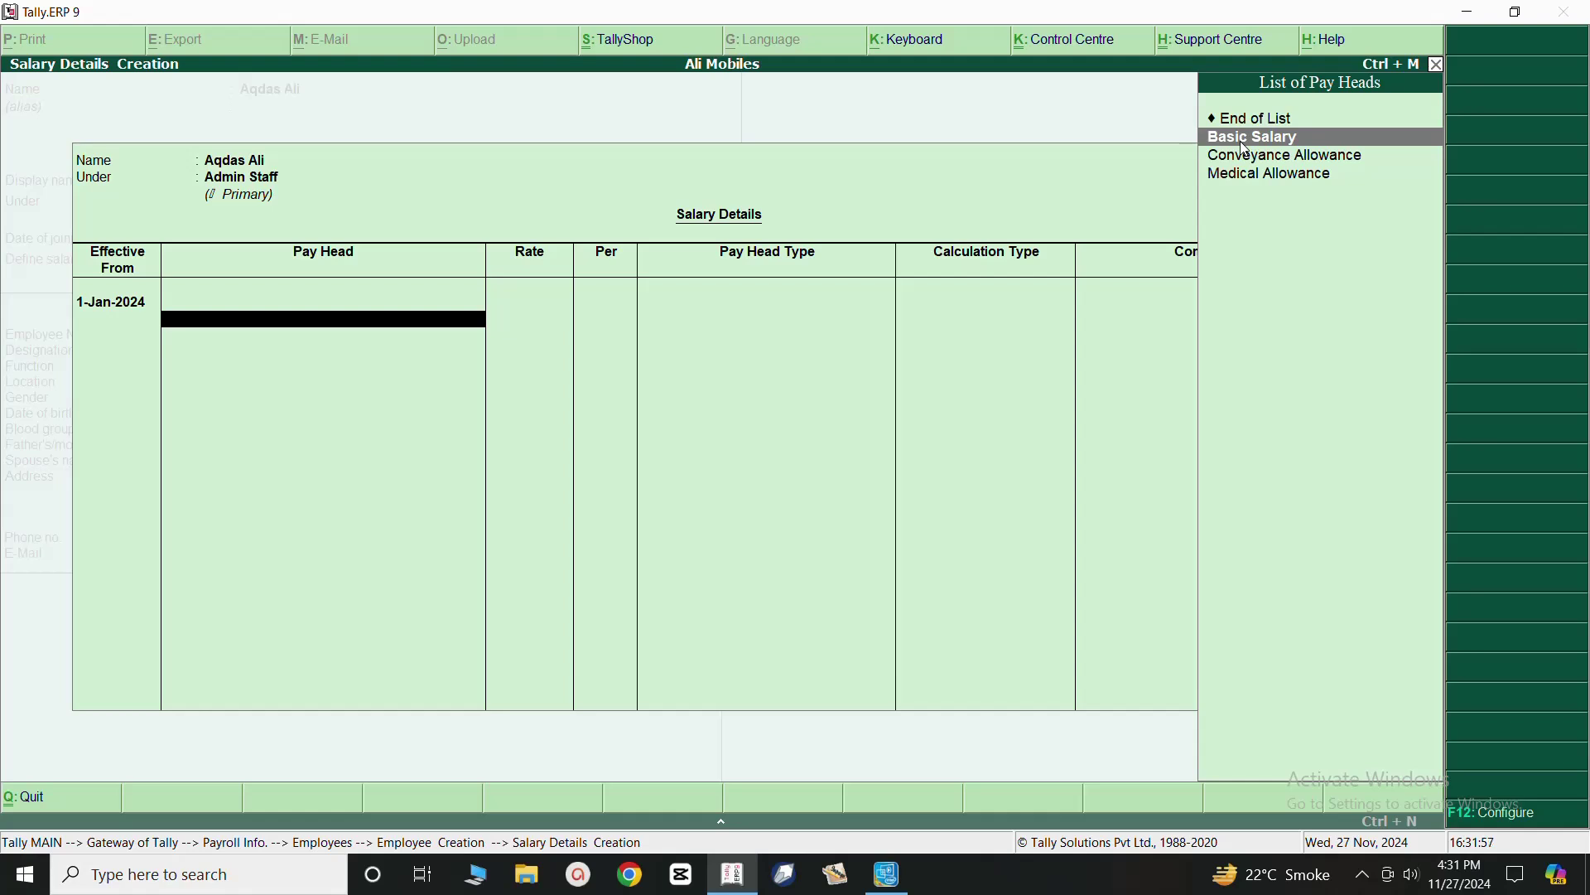
click(1245, 149)
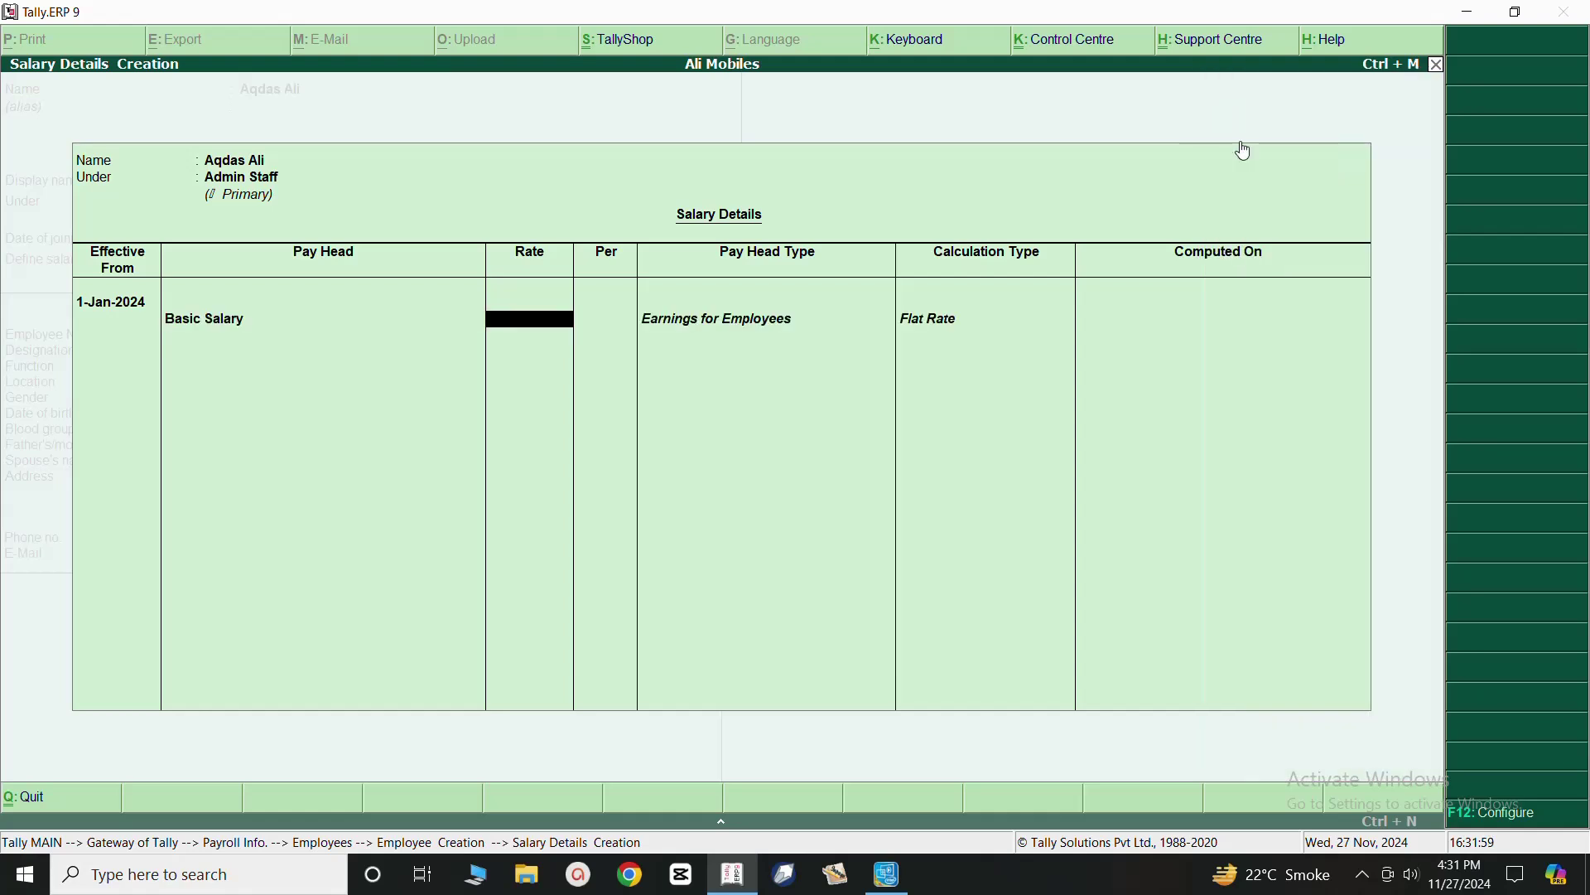
text(15000)
key(Return)
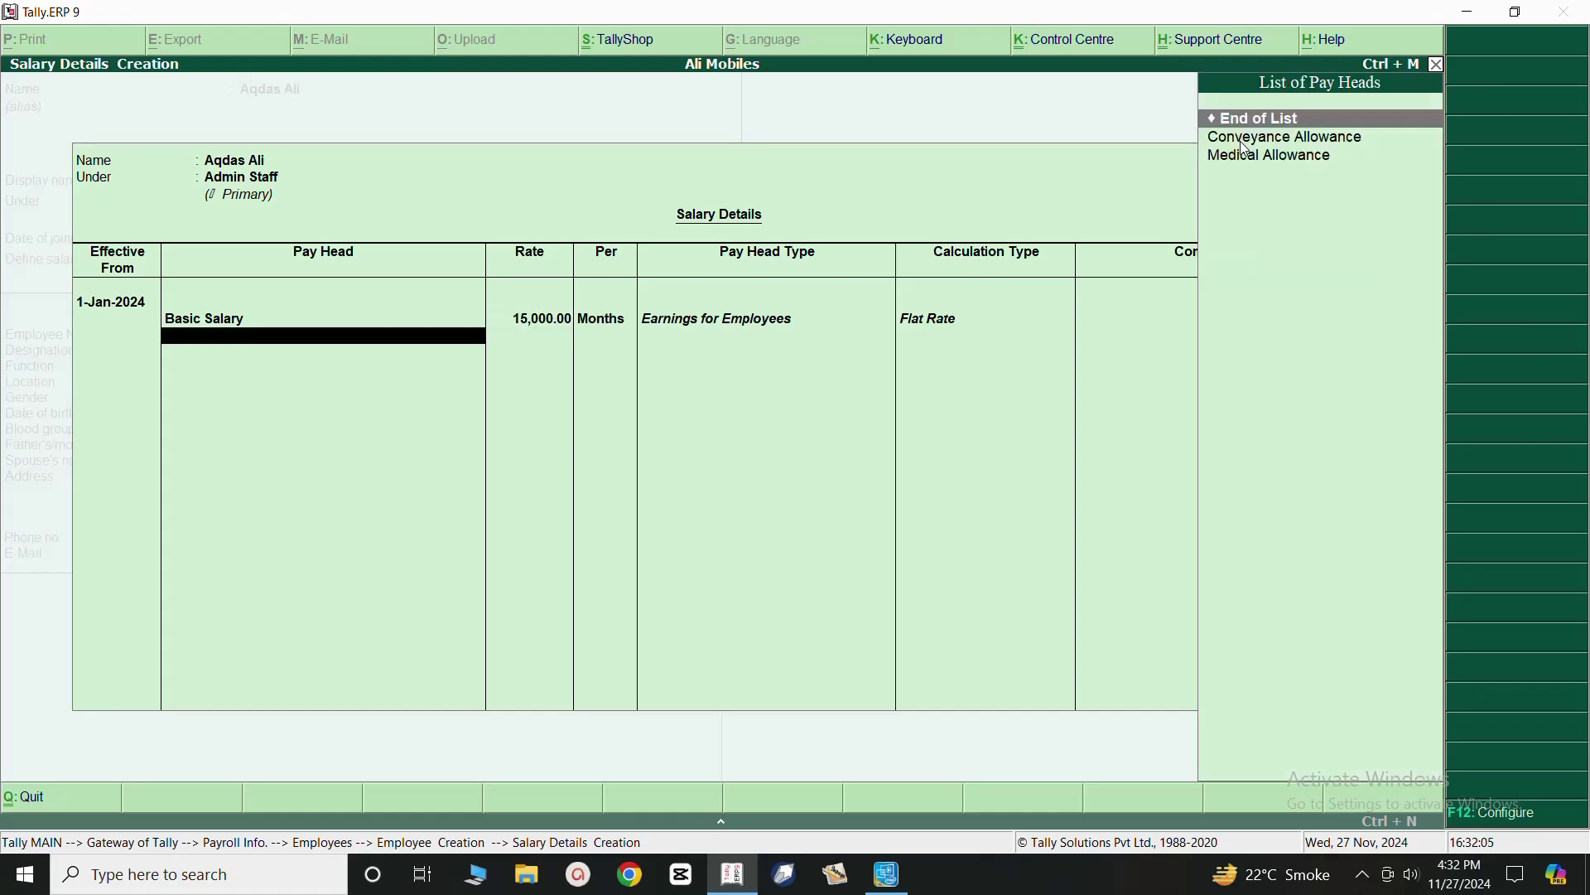
key(Down)
key(Return)
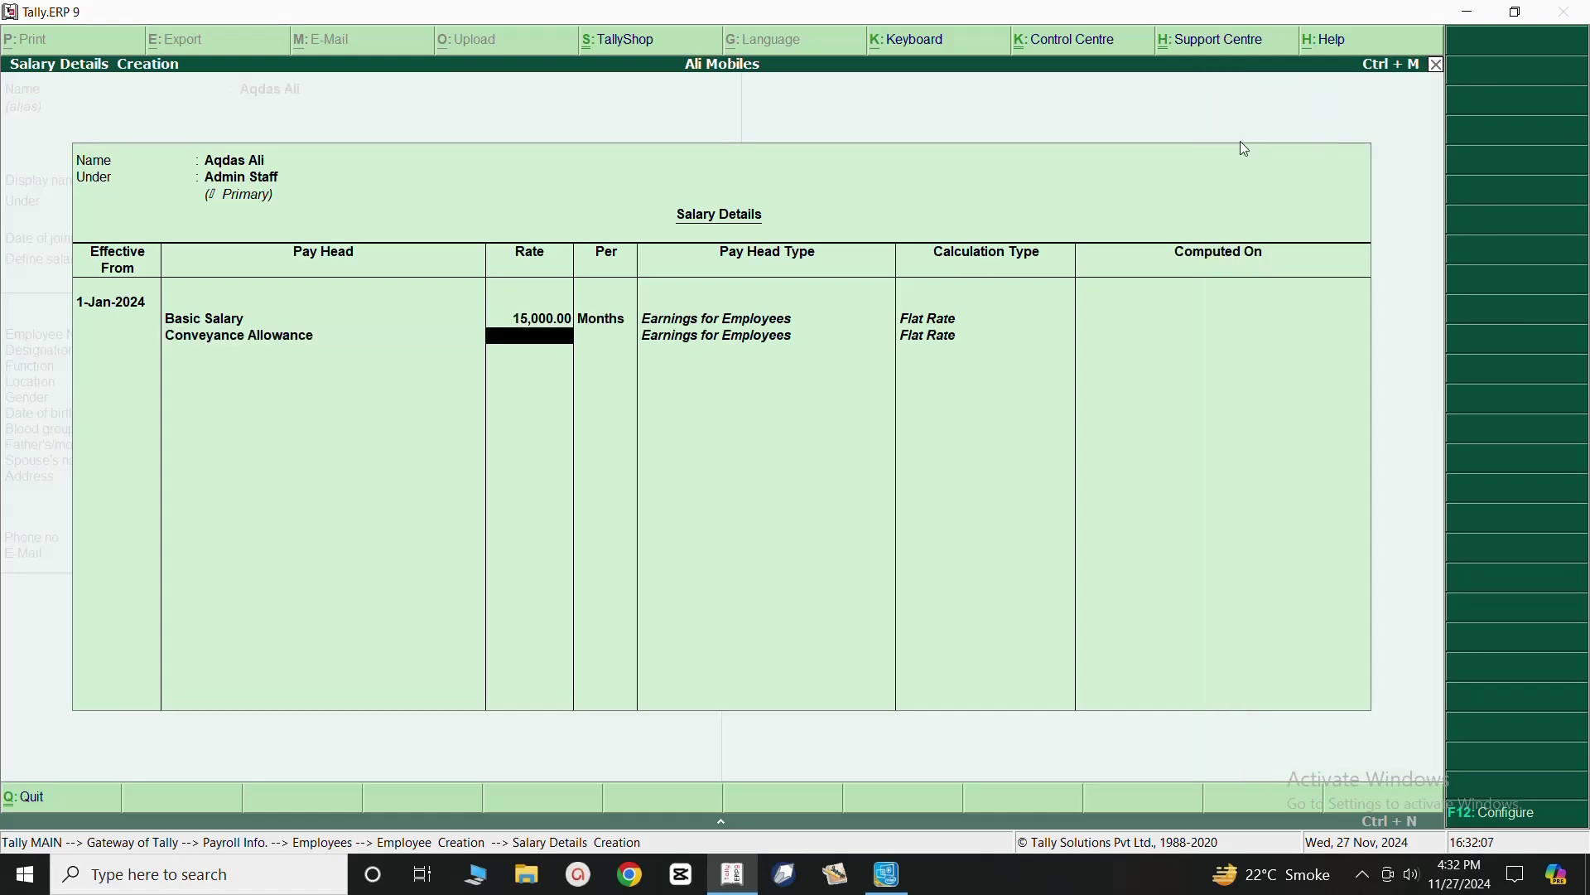
text(4500)
key(Return)
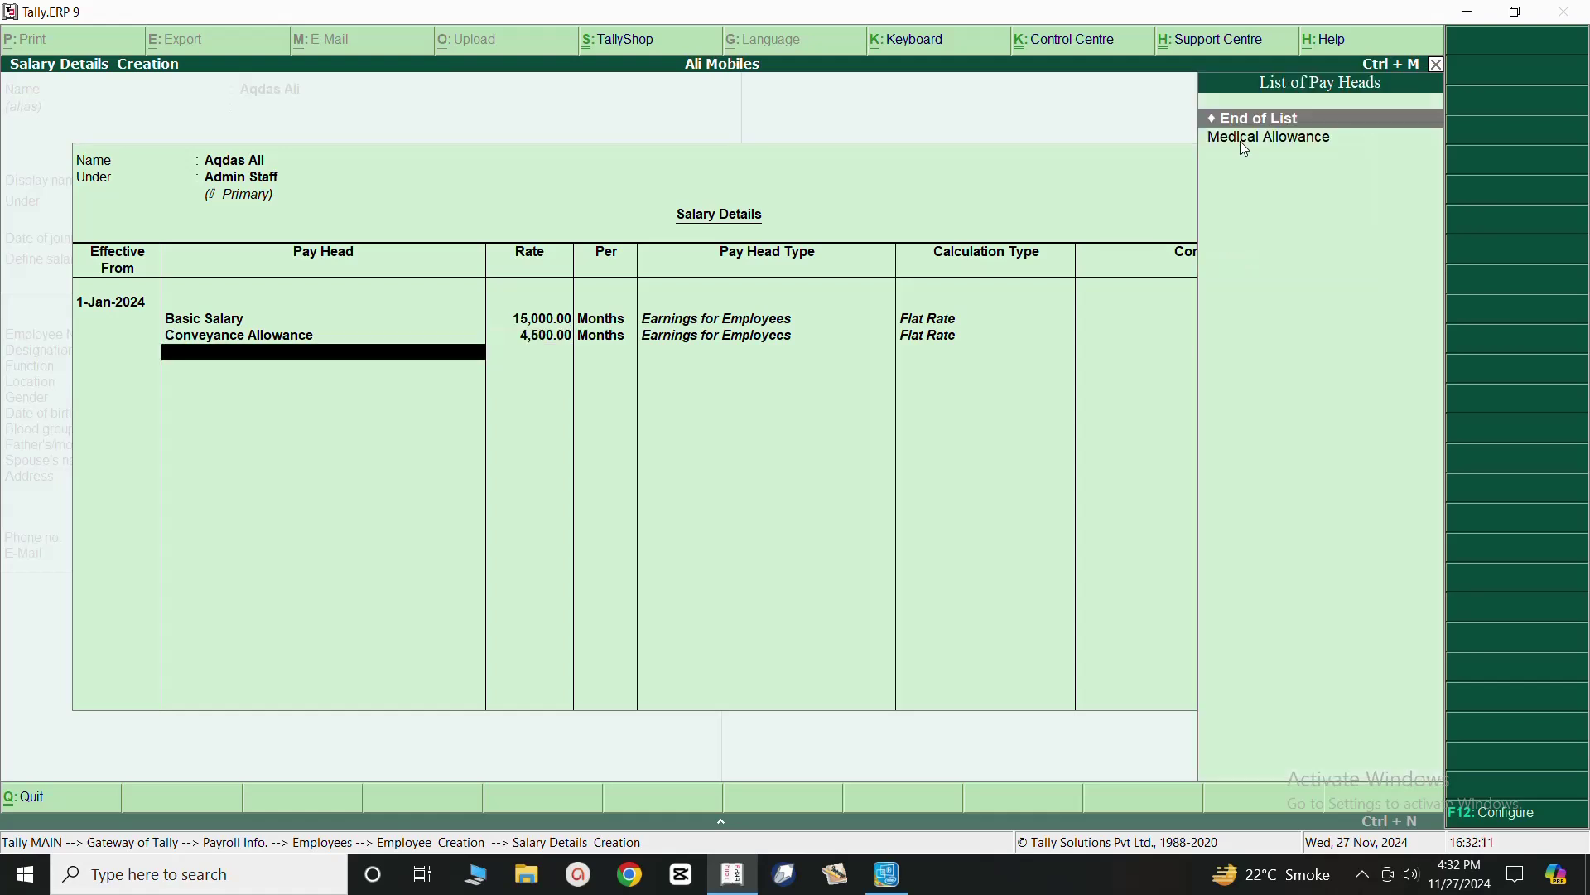
key(Down)
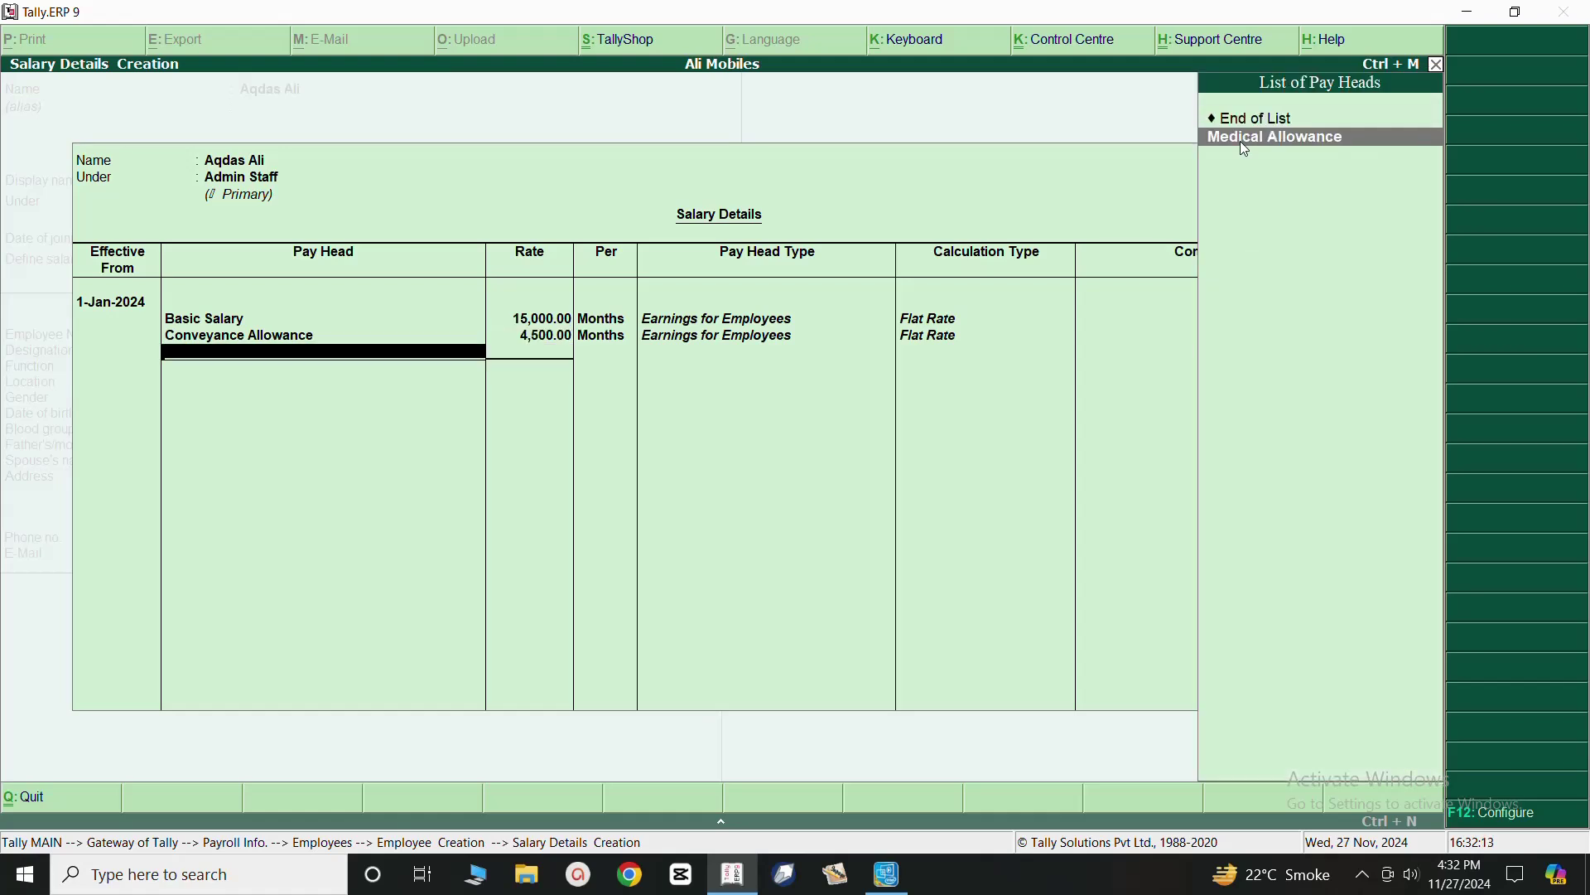
key(Return)
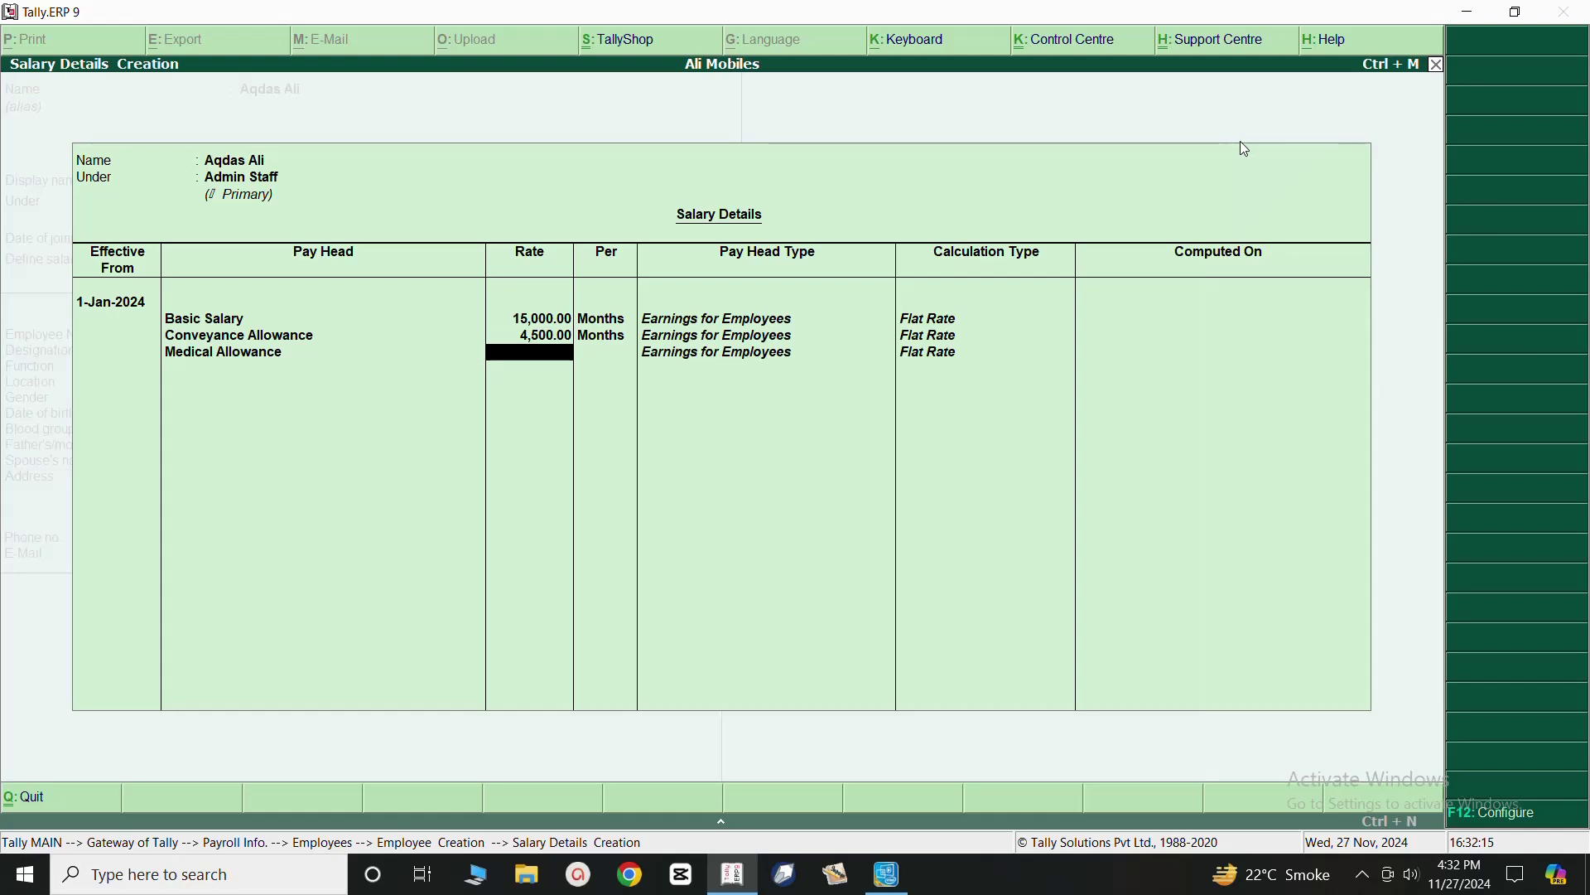
text(5000)
key(Return)
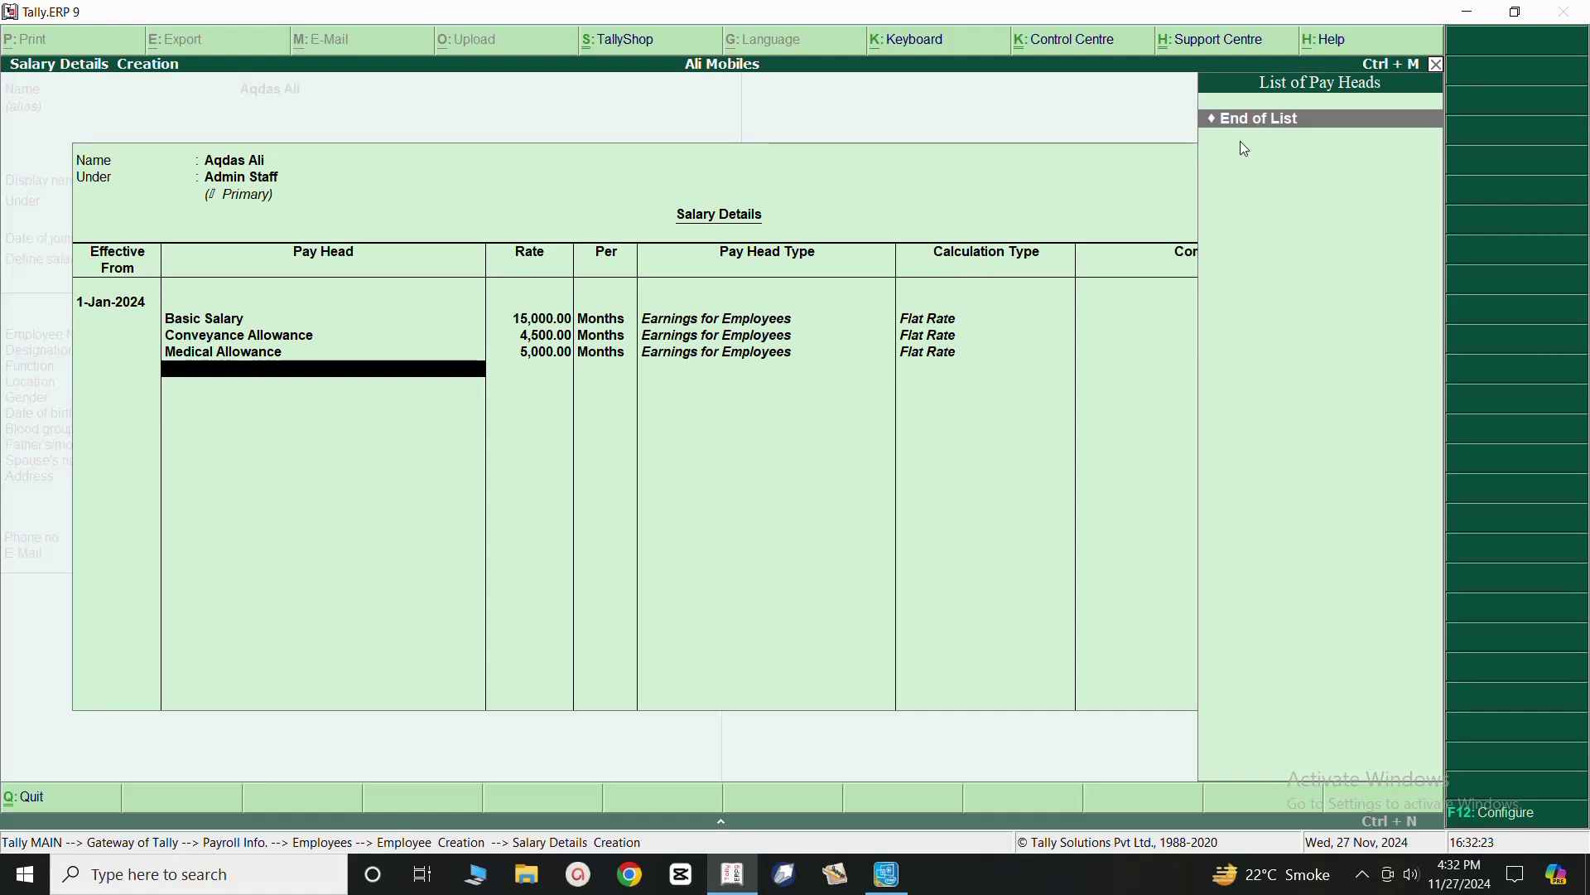
key(Return)
key(Return)
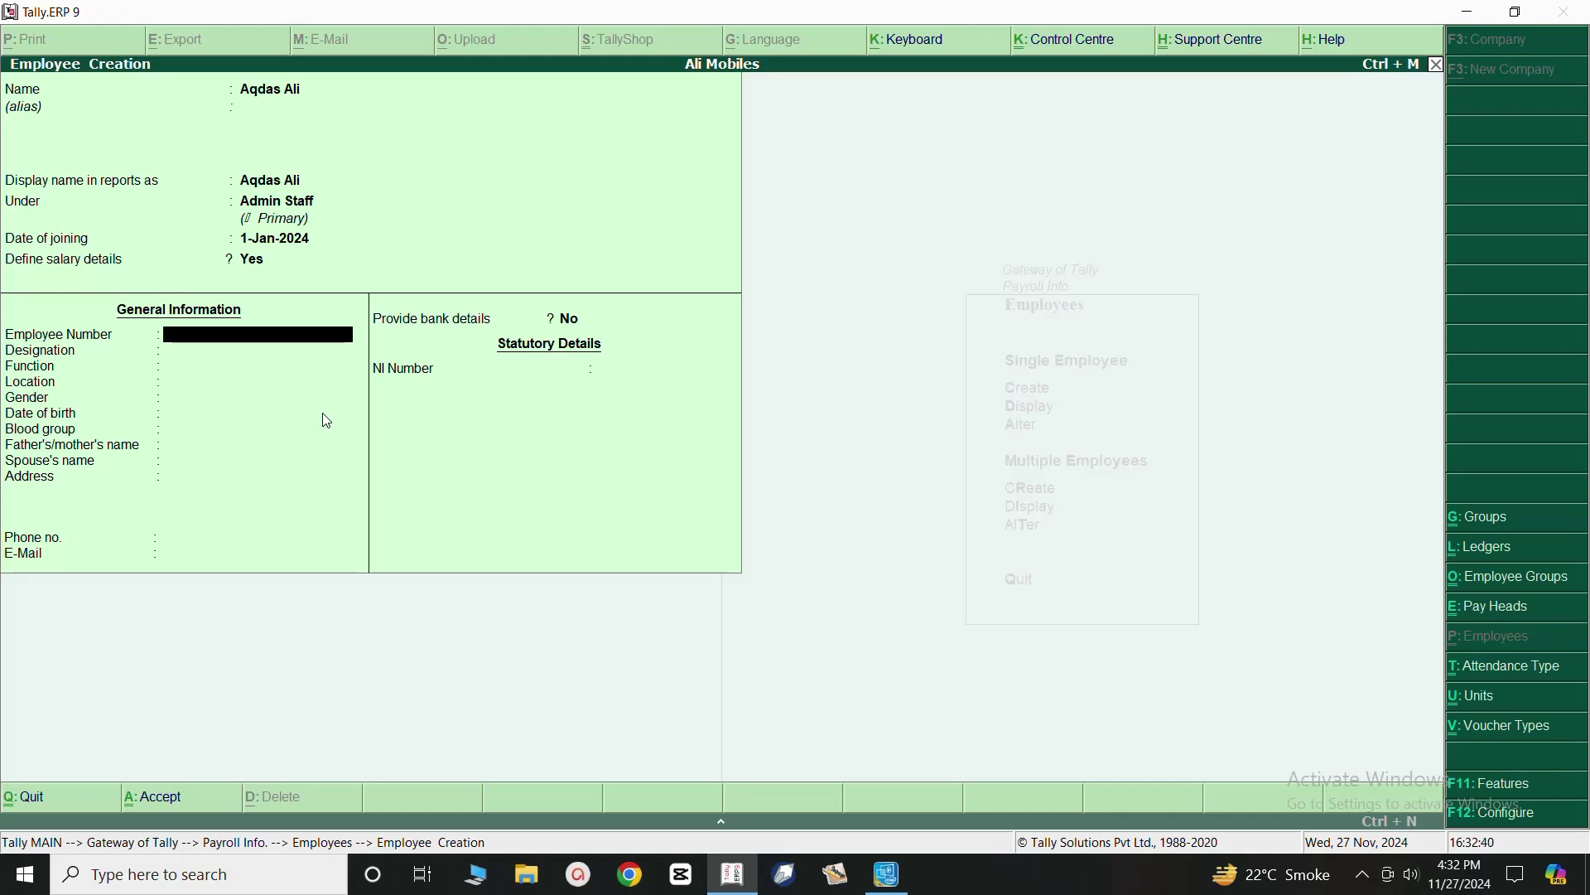
Enter the employee number, designation Accounts Receivable and function Collection of Cheques.
text(17199)
key(Return)
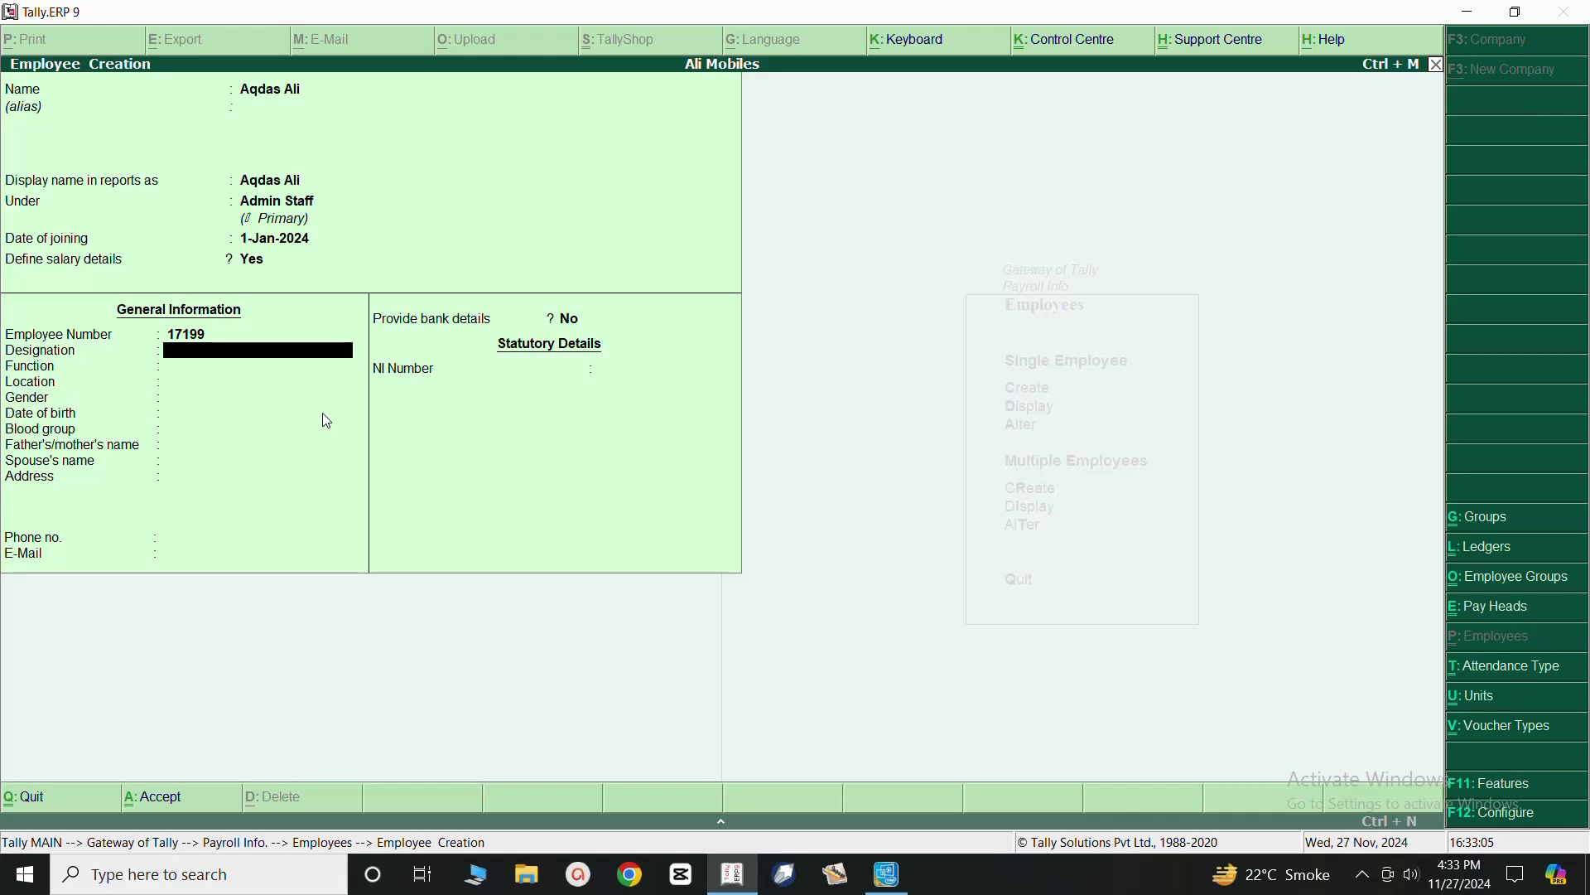
text(Accounts Receivable)
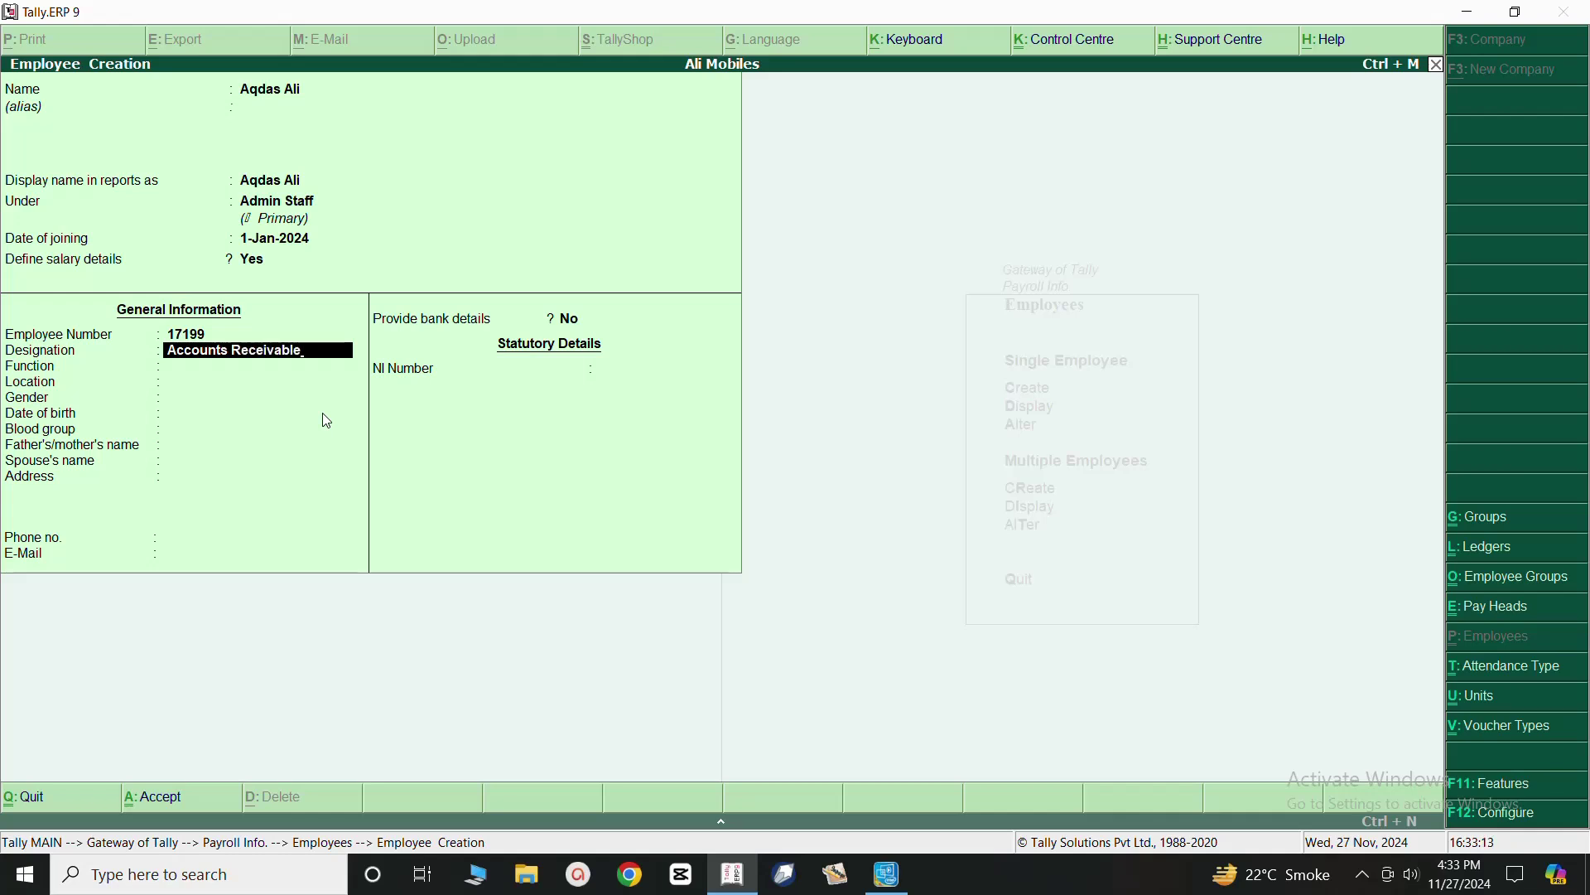
key(Return)
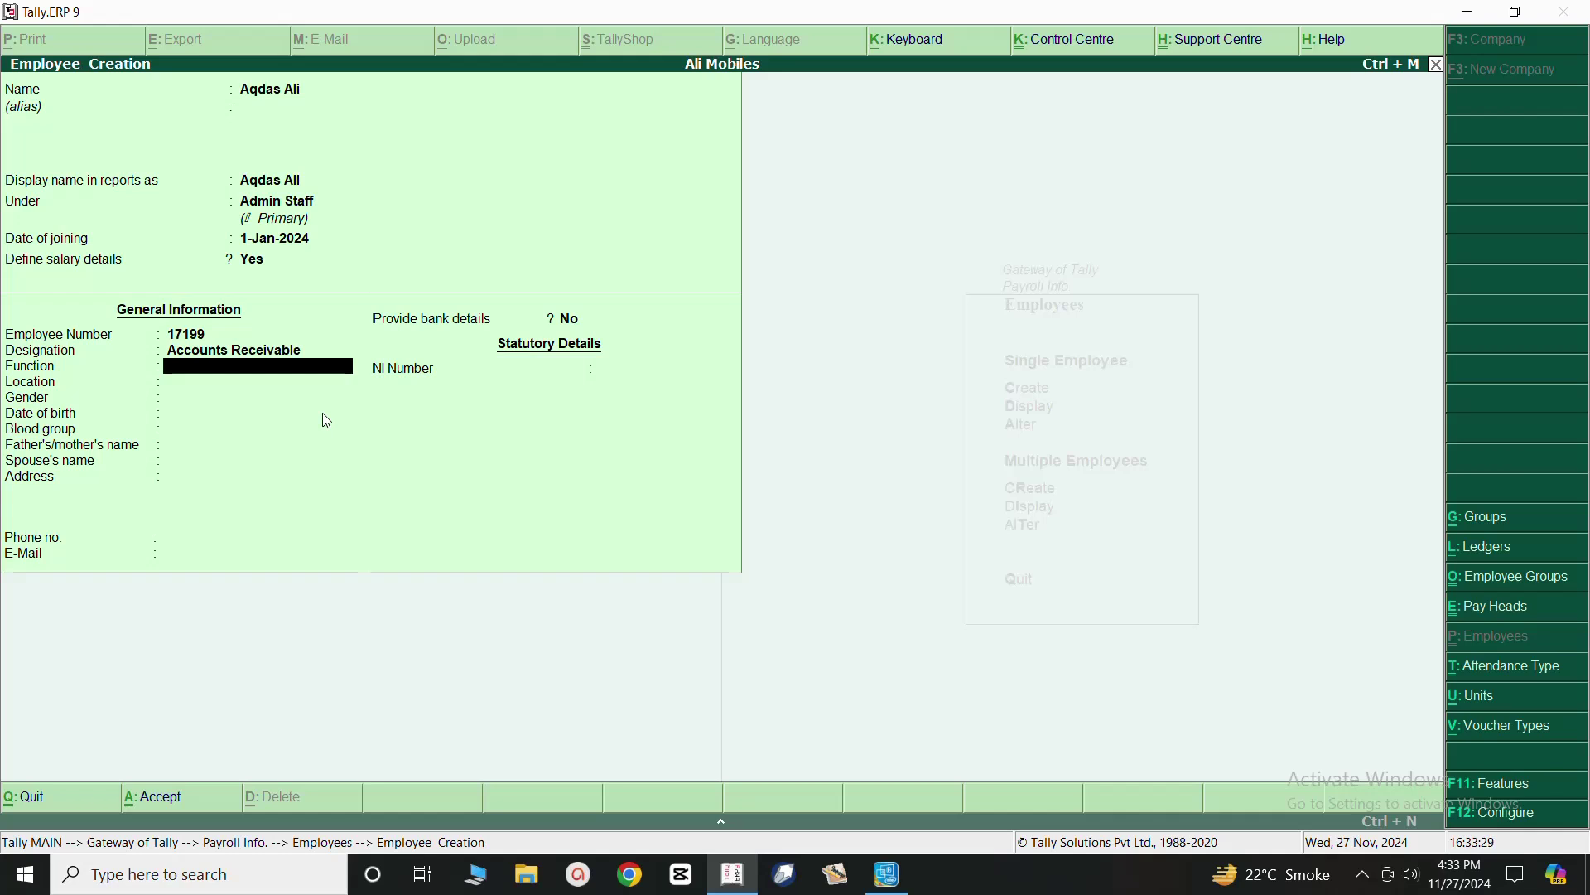
text(Collection O F)
key(BackSpace)
key(BackSpace)
key(BackSpace)
key(BackSpace)
text(O)
key(BackSpace)
text(of ch)
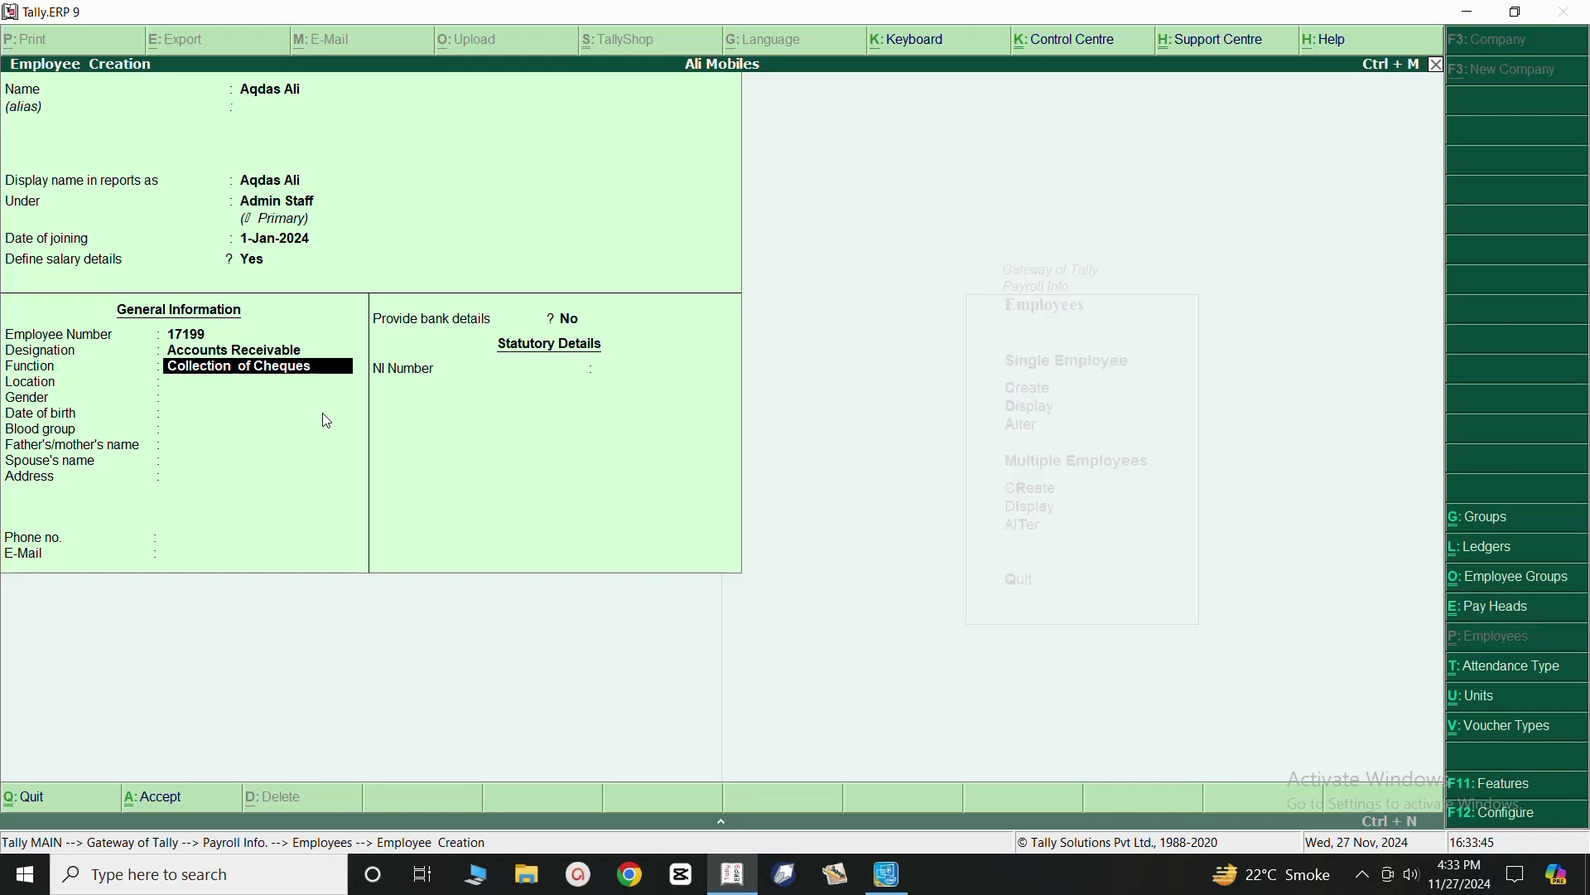
key(Return)
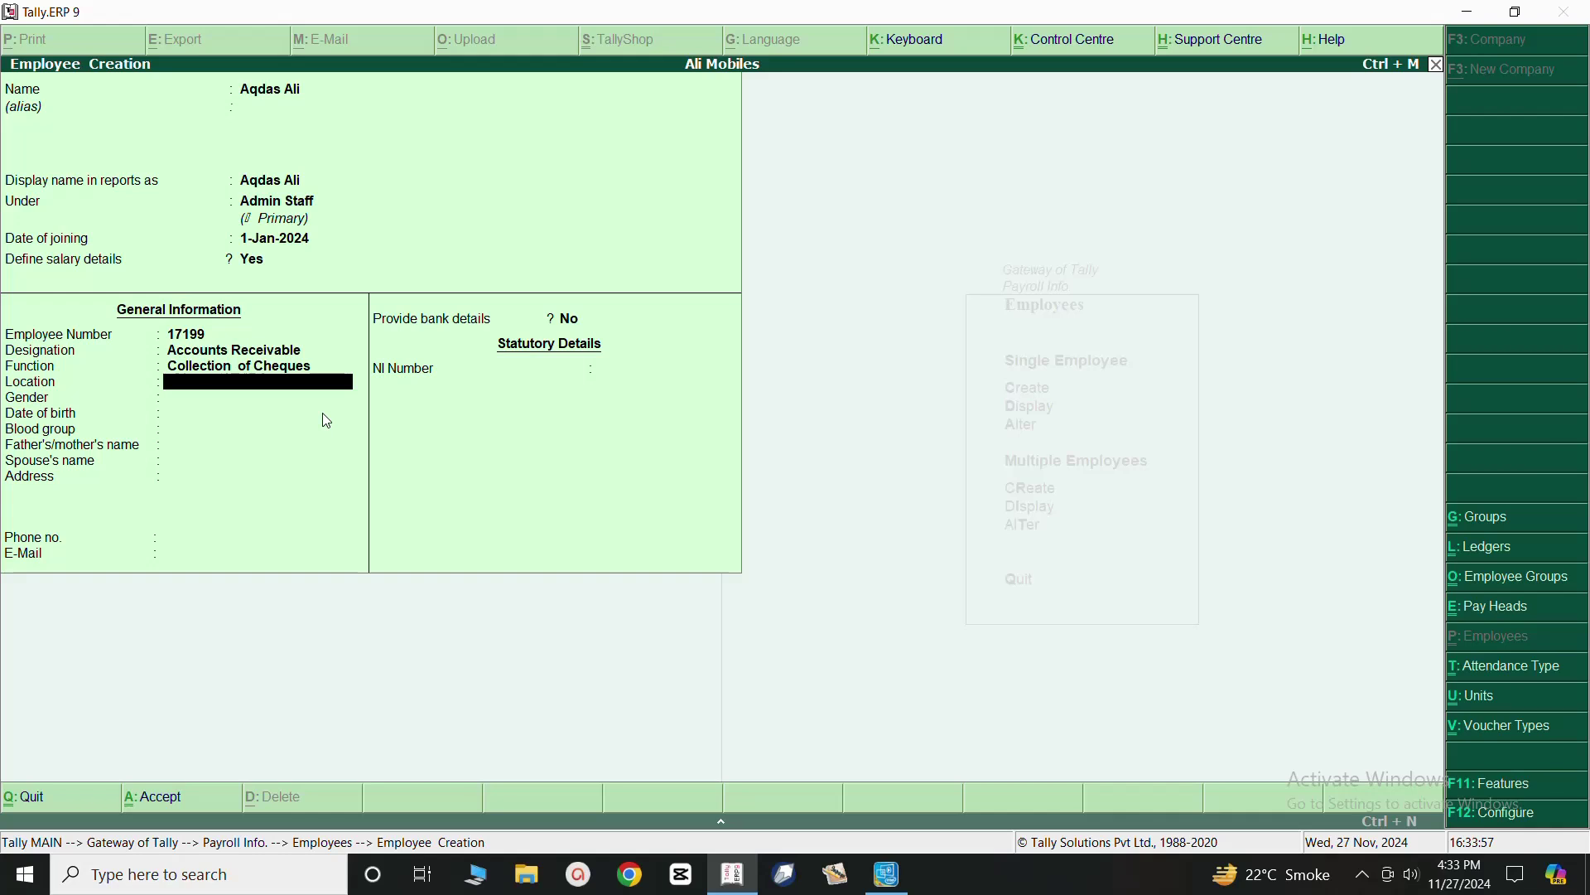
Set location Lahore, gender Female, date of birth 01-01-1990 and blood group A2B Negative.
text(Lahore)
key(Return)
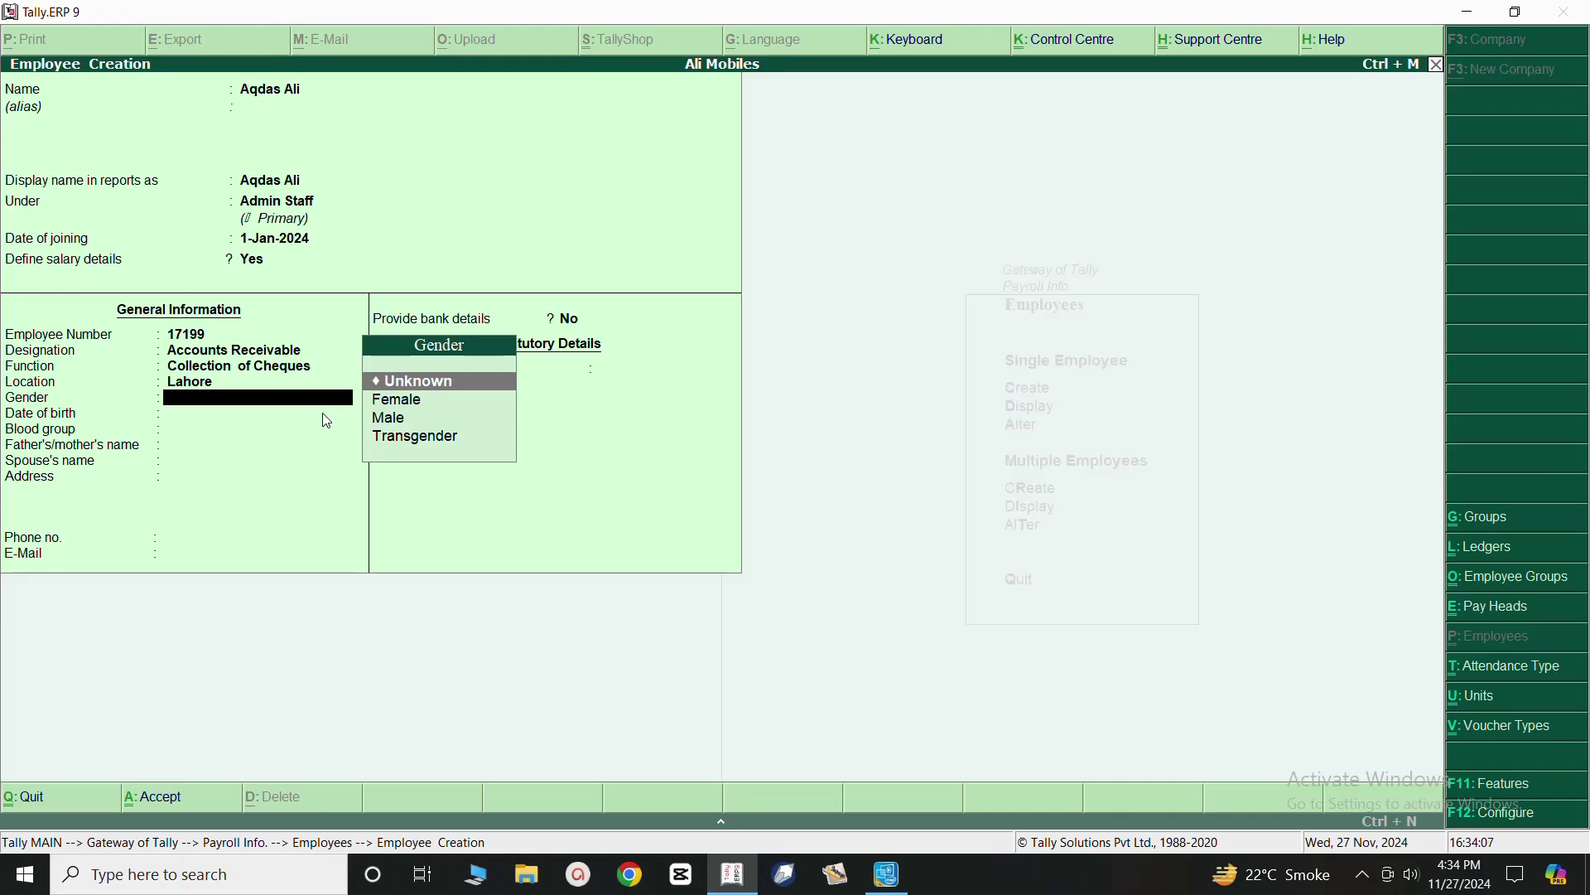
key(Down)
key(Return)
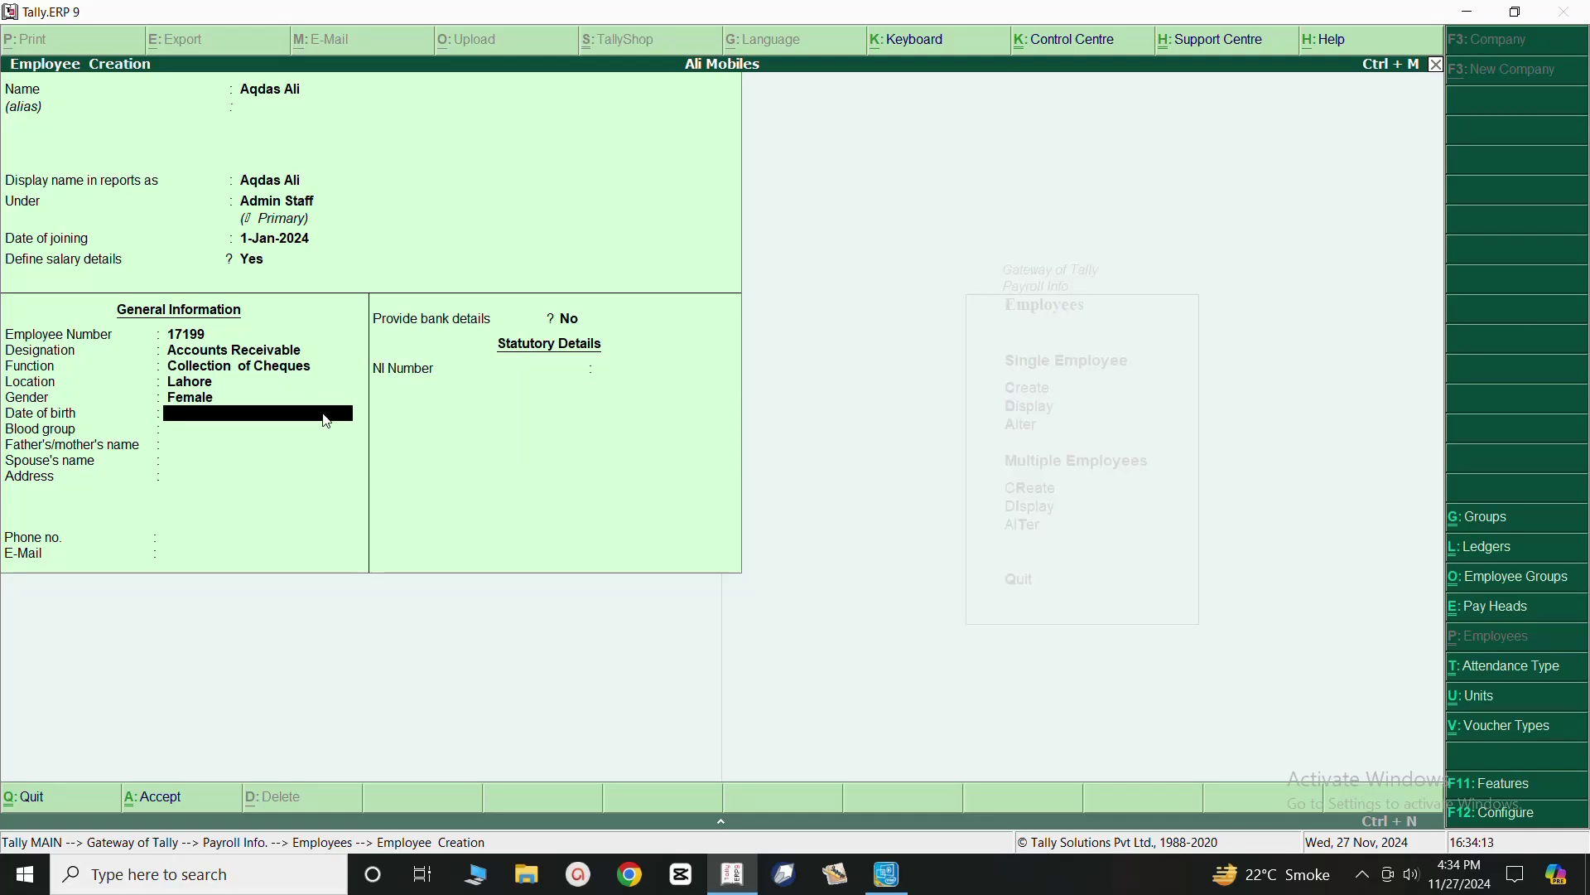
text(01-01-1990)
key(Return)
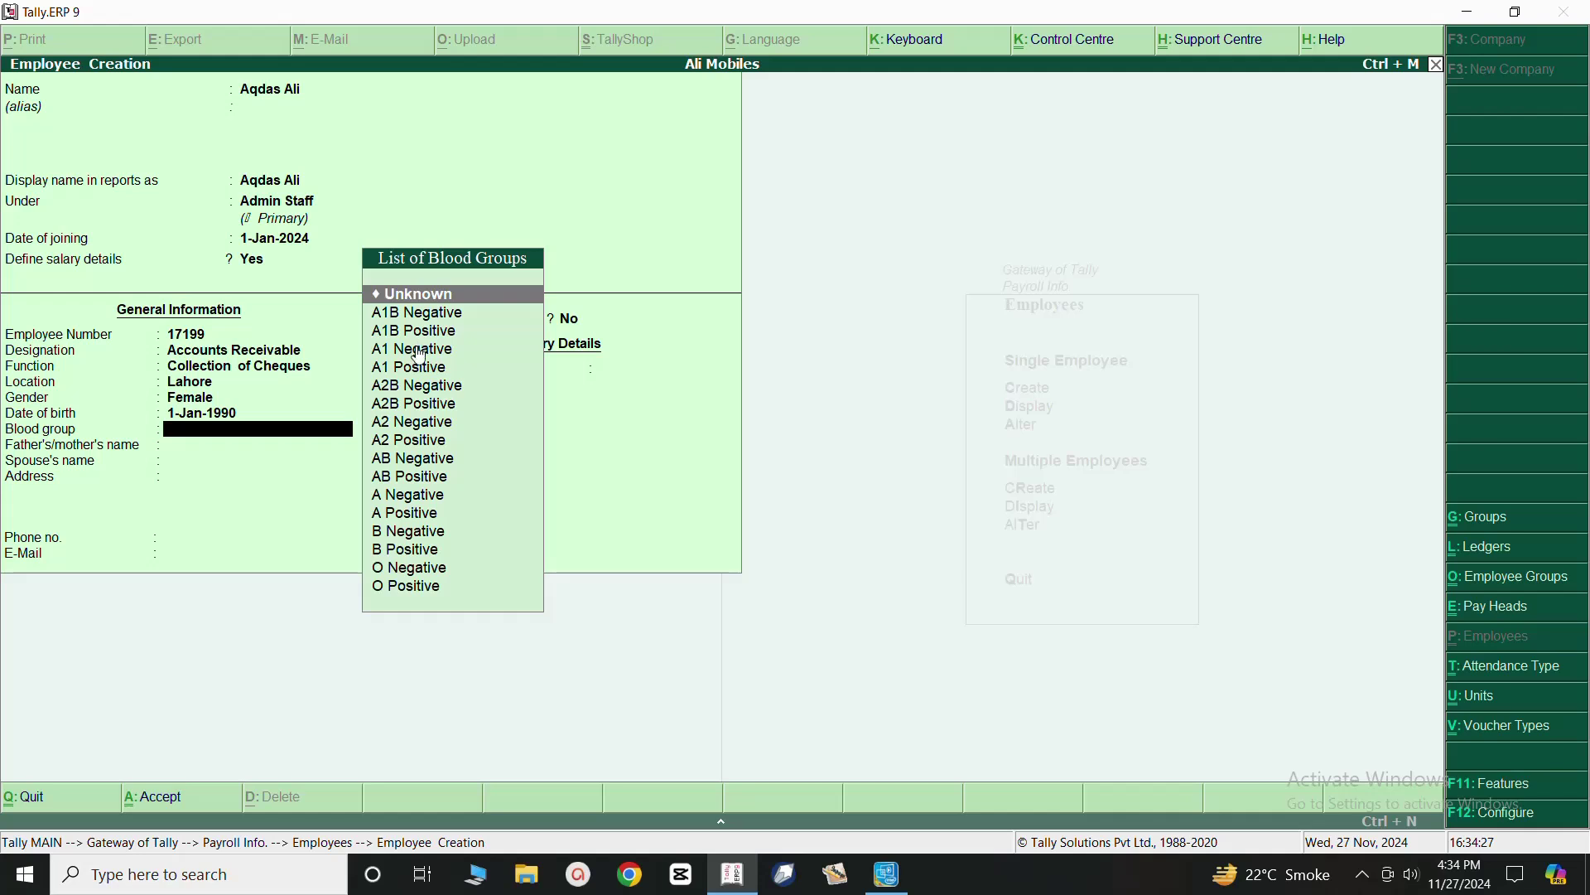
click(417, 389)
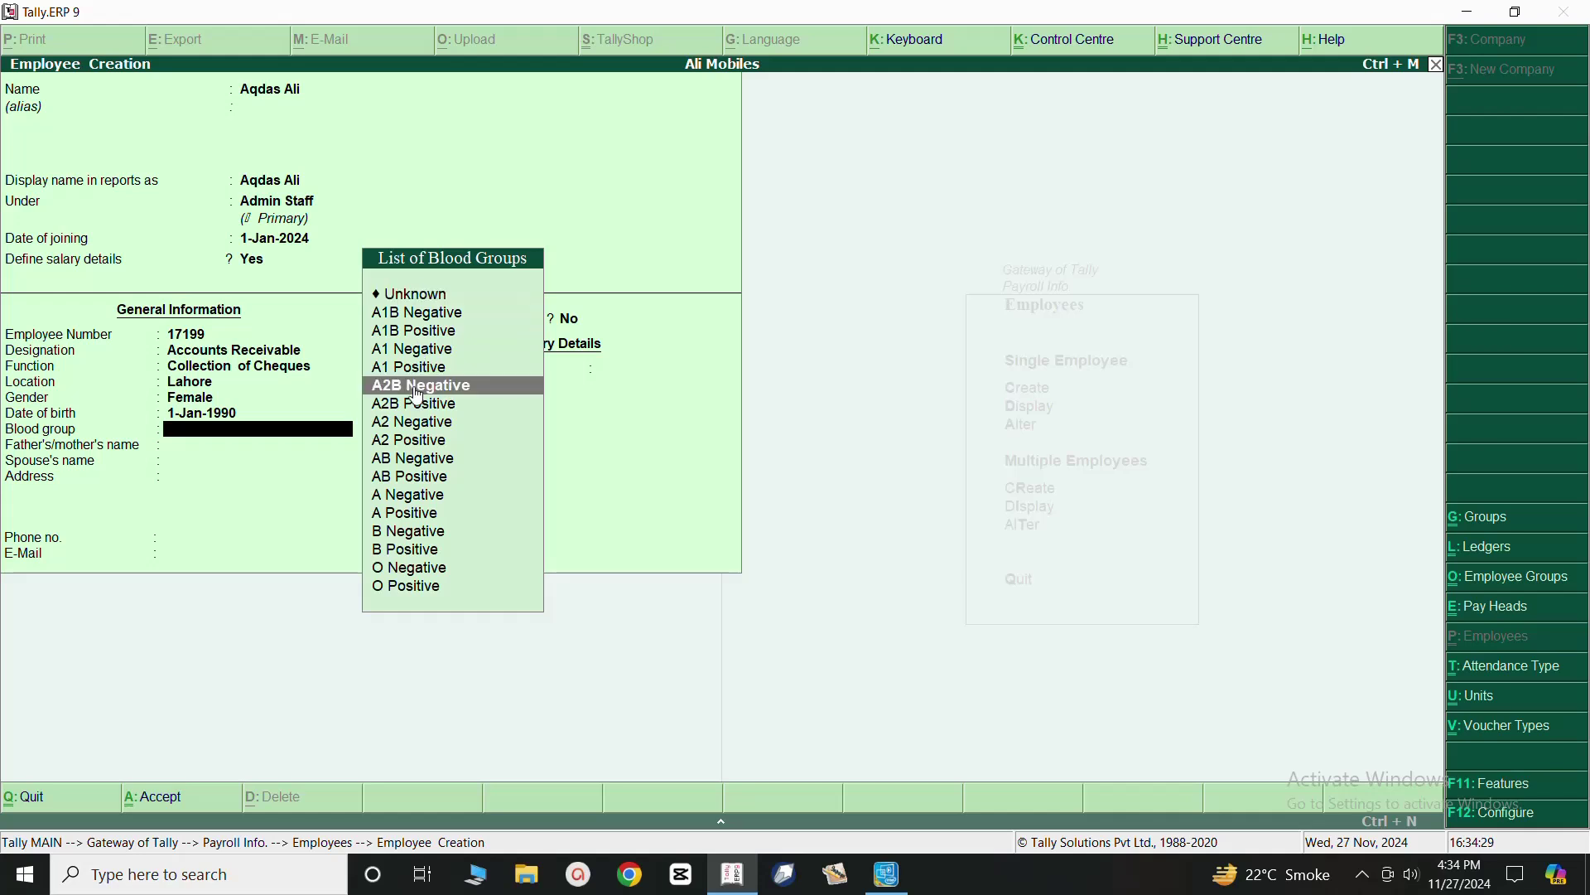
click(417, 390)
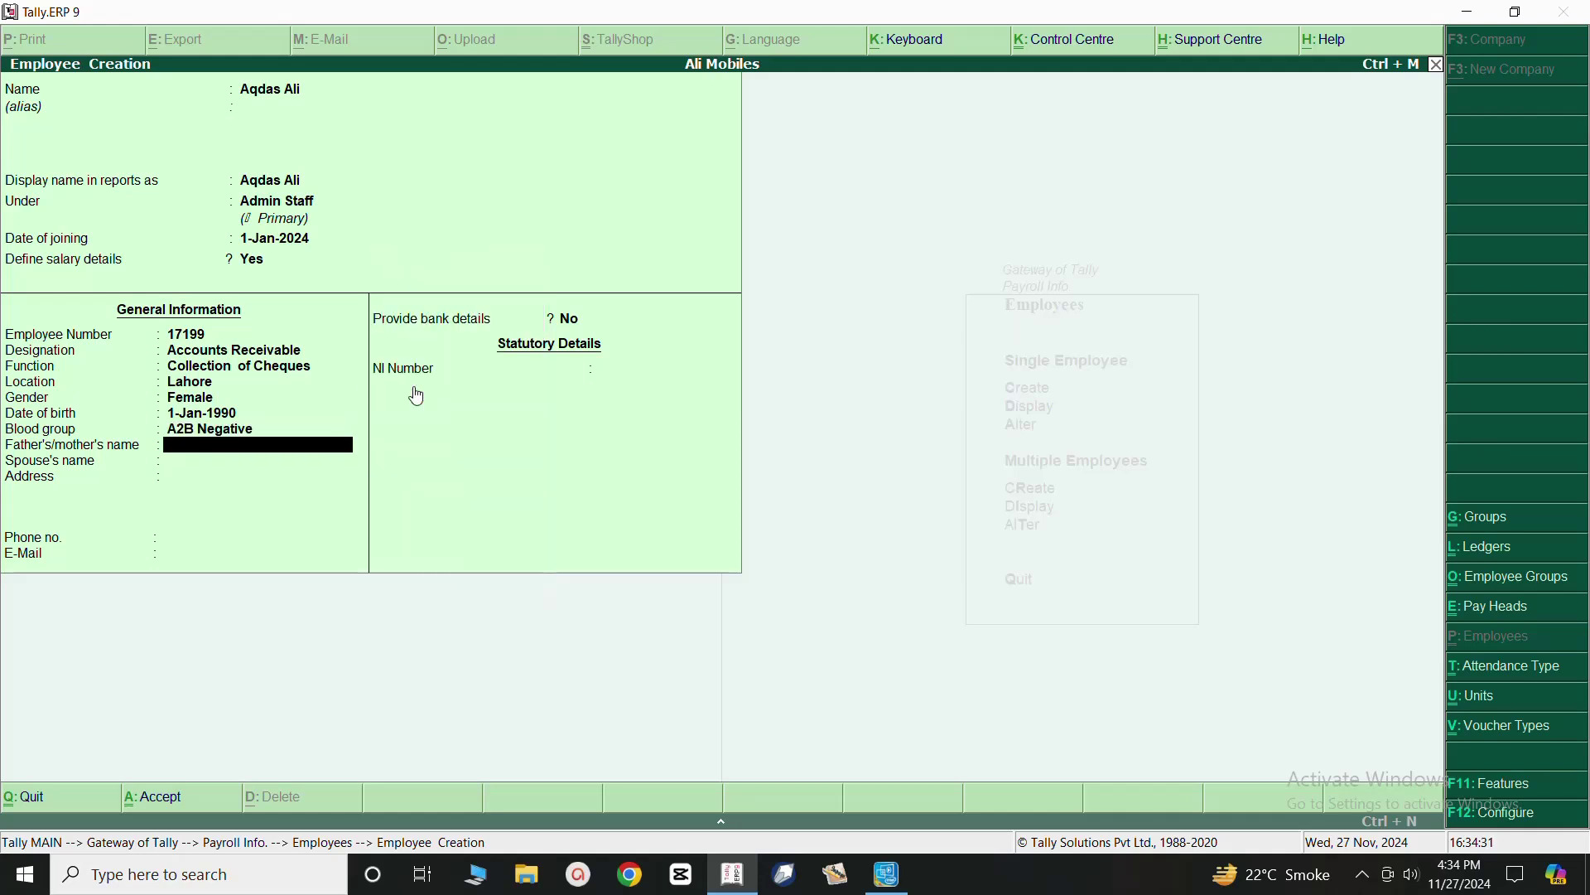
Fill in the parent's name, address, phone number and e-mail, leaving spouse's name blank.
key(Return)
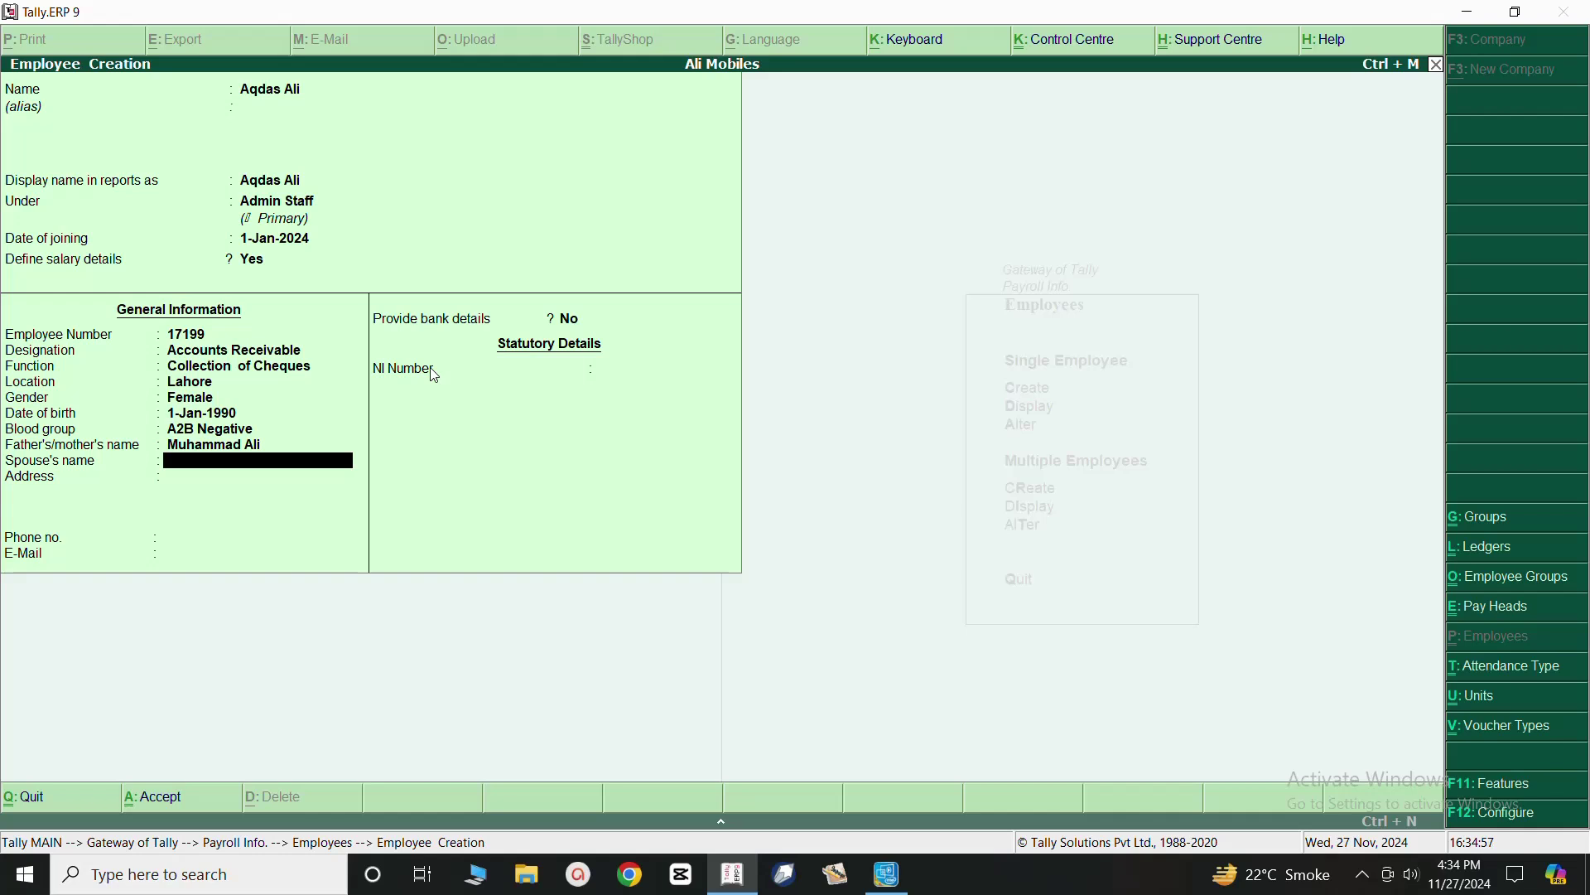
key(Return)
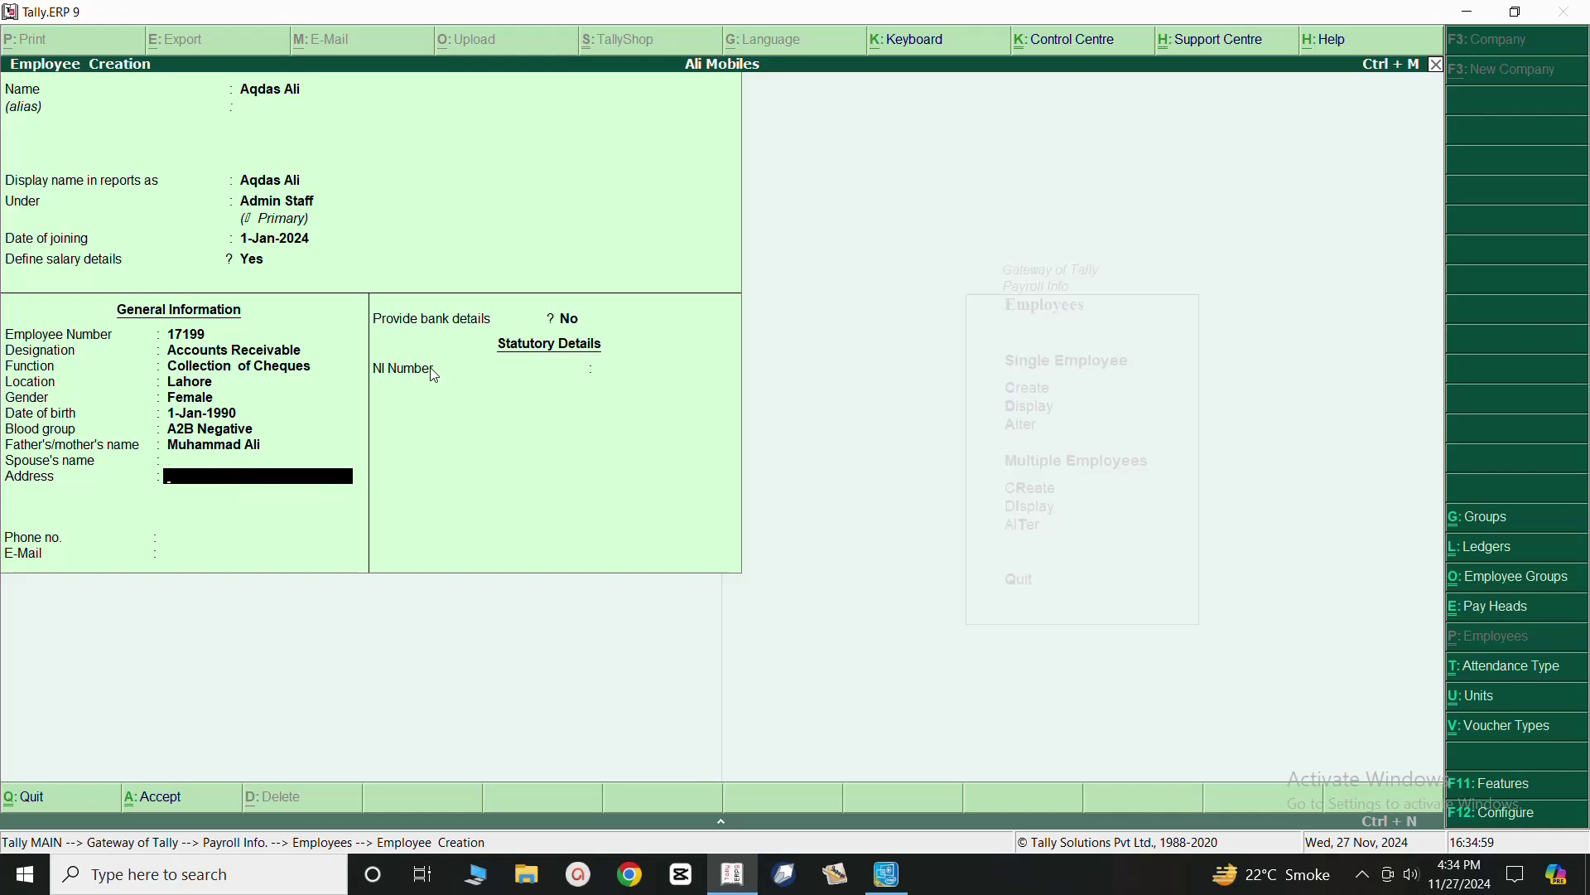
text(2)
key(BackSpace)
text(Faisalabad)
key(Return)
key(Return)
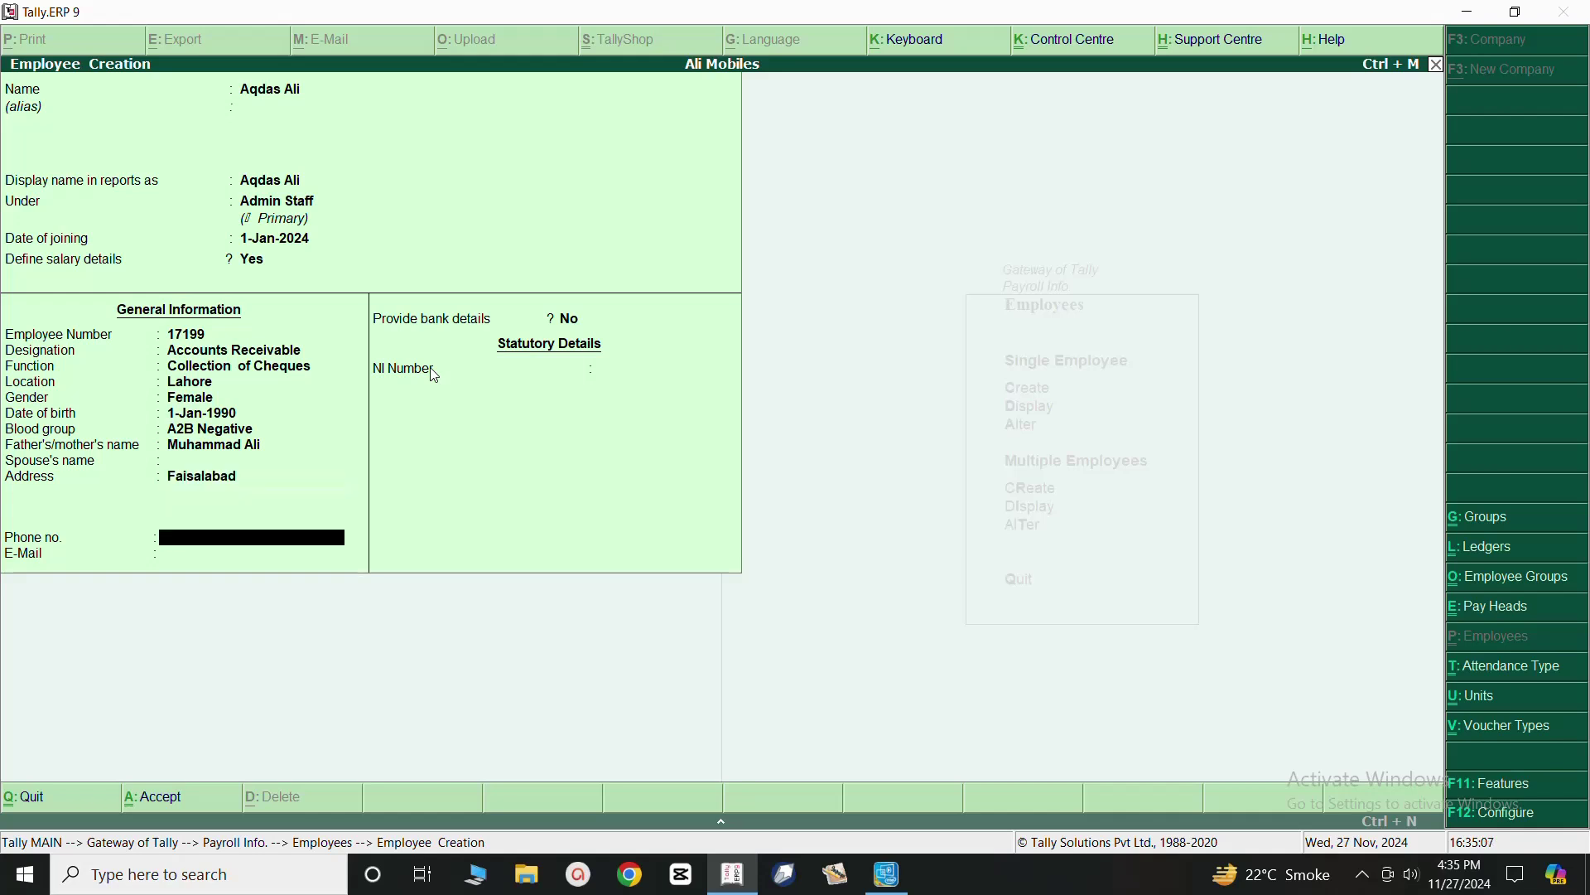
key(Return)
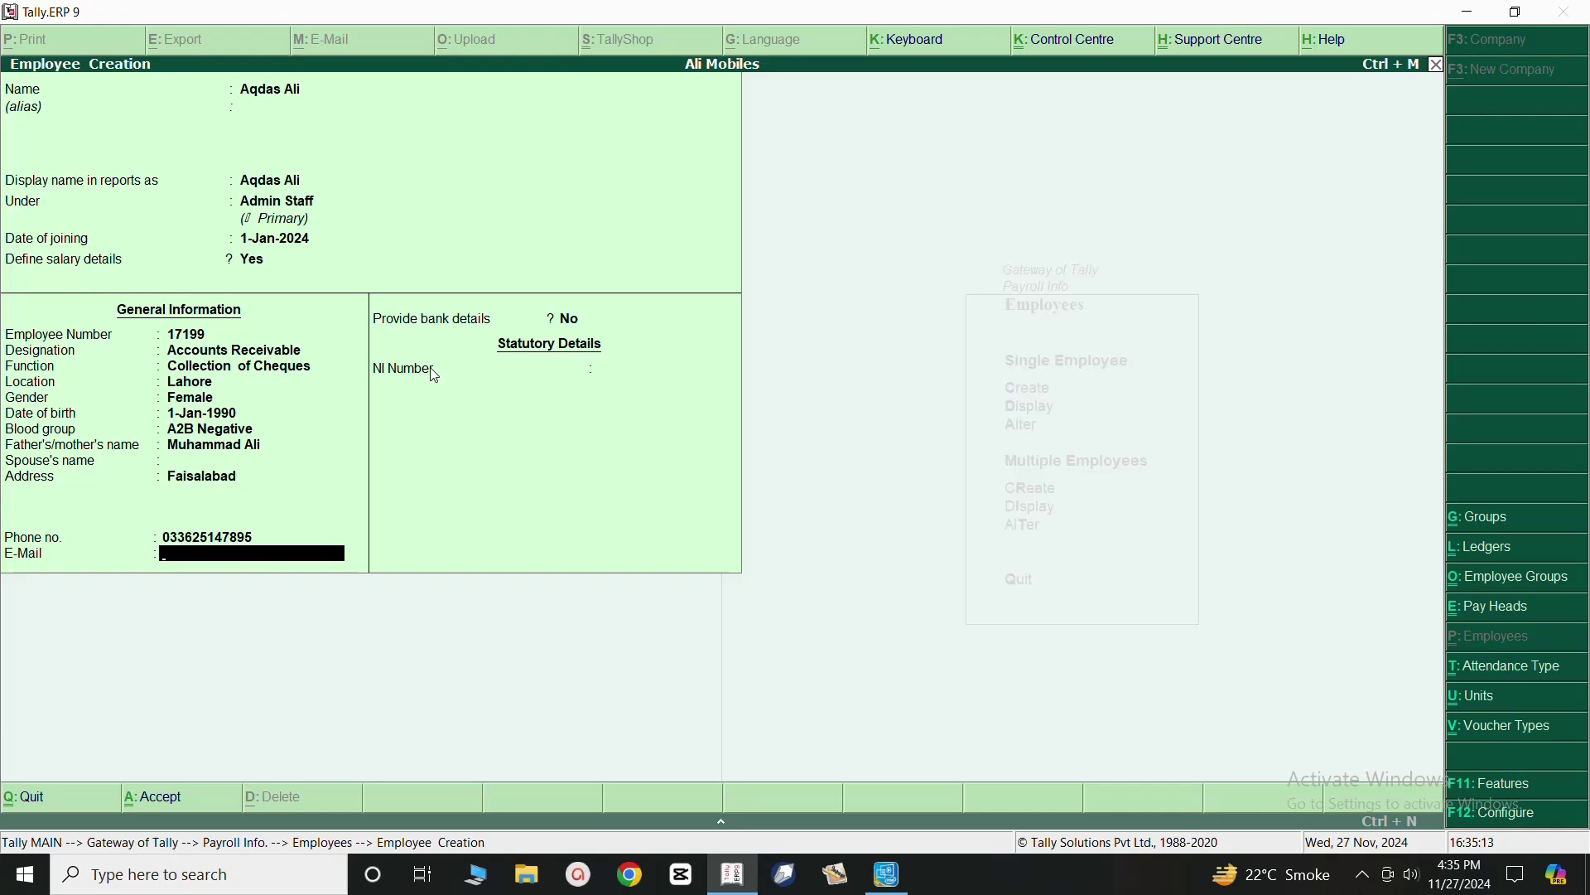
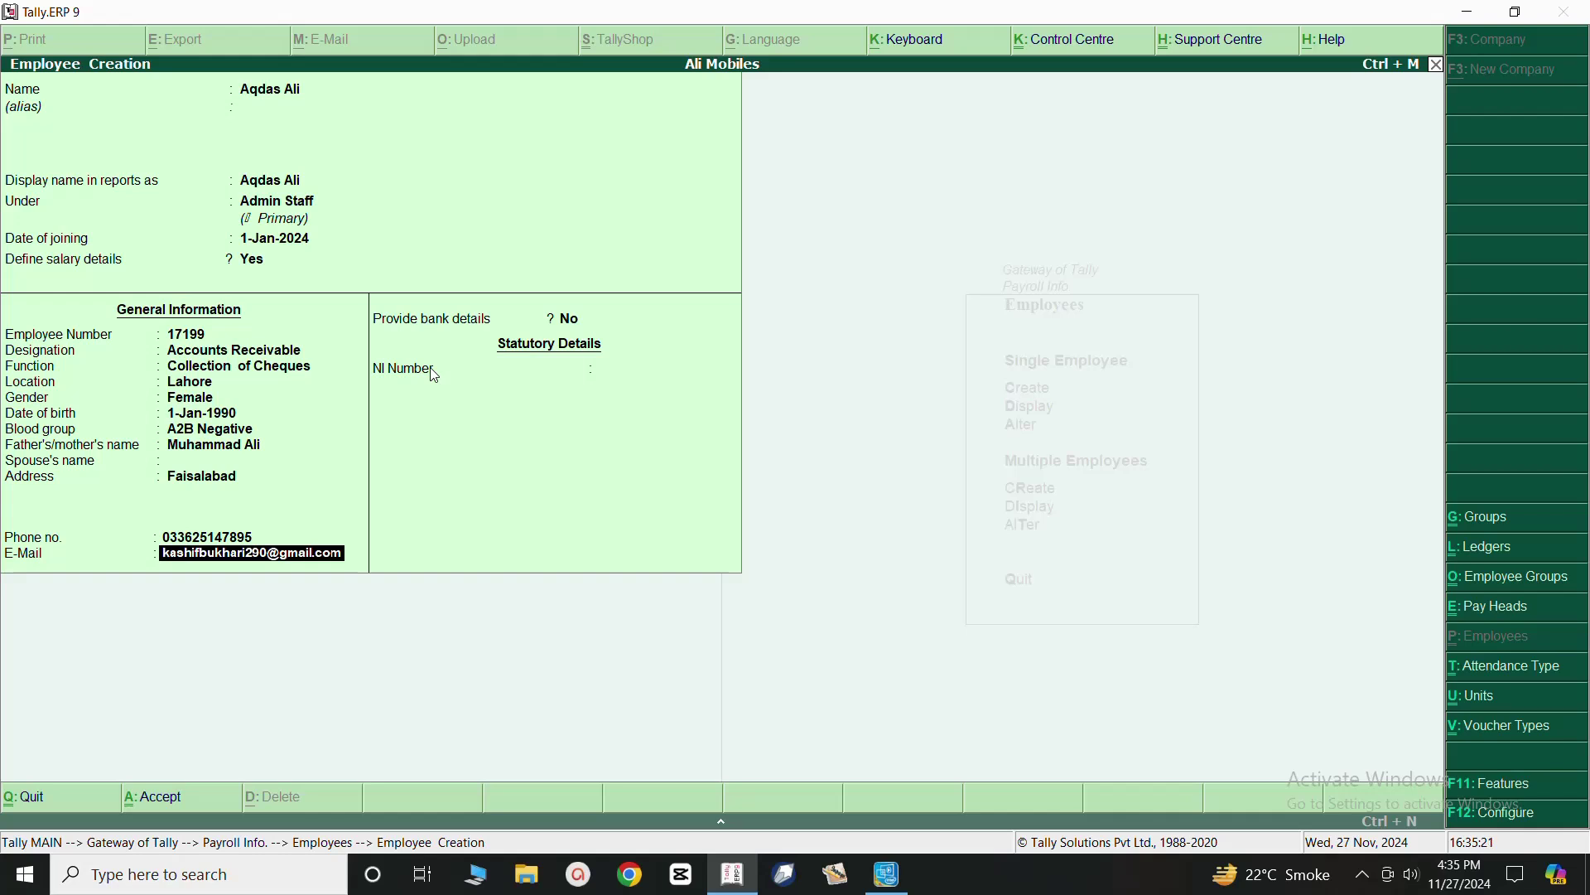
key(Return)
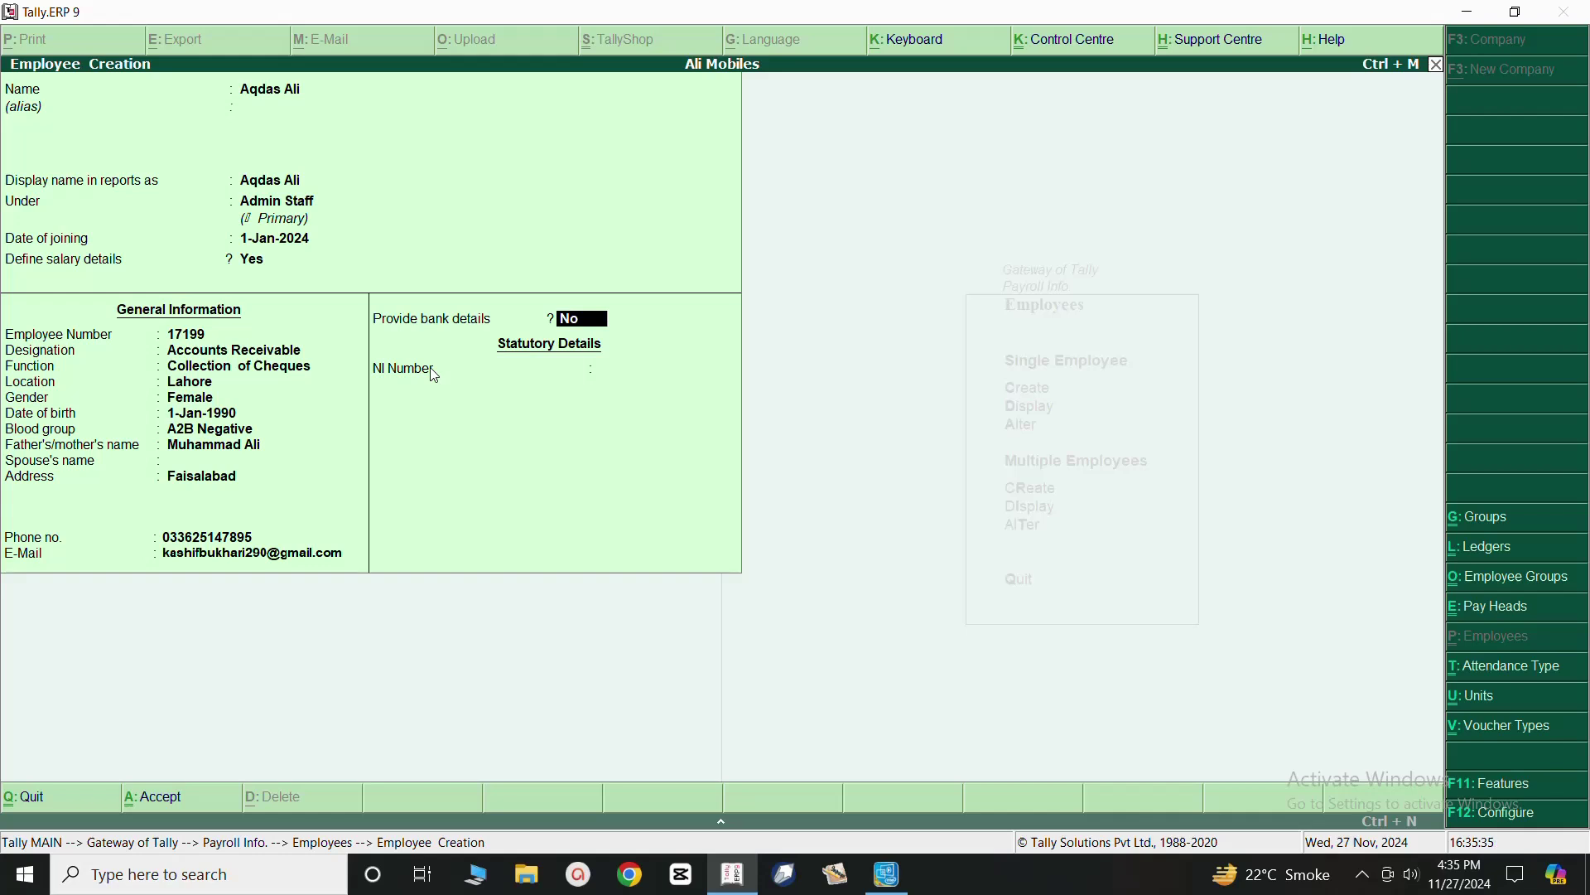
Enable bank details with the account number, bank Not Applicable, no branch and Cheque transactions.
key(Return)
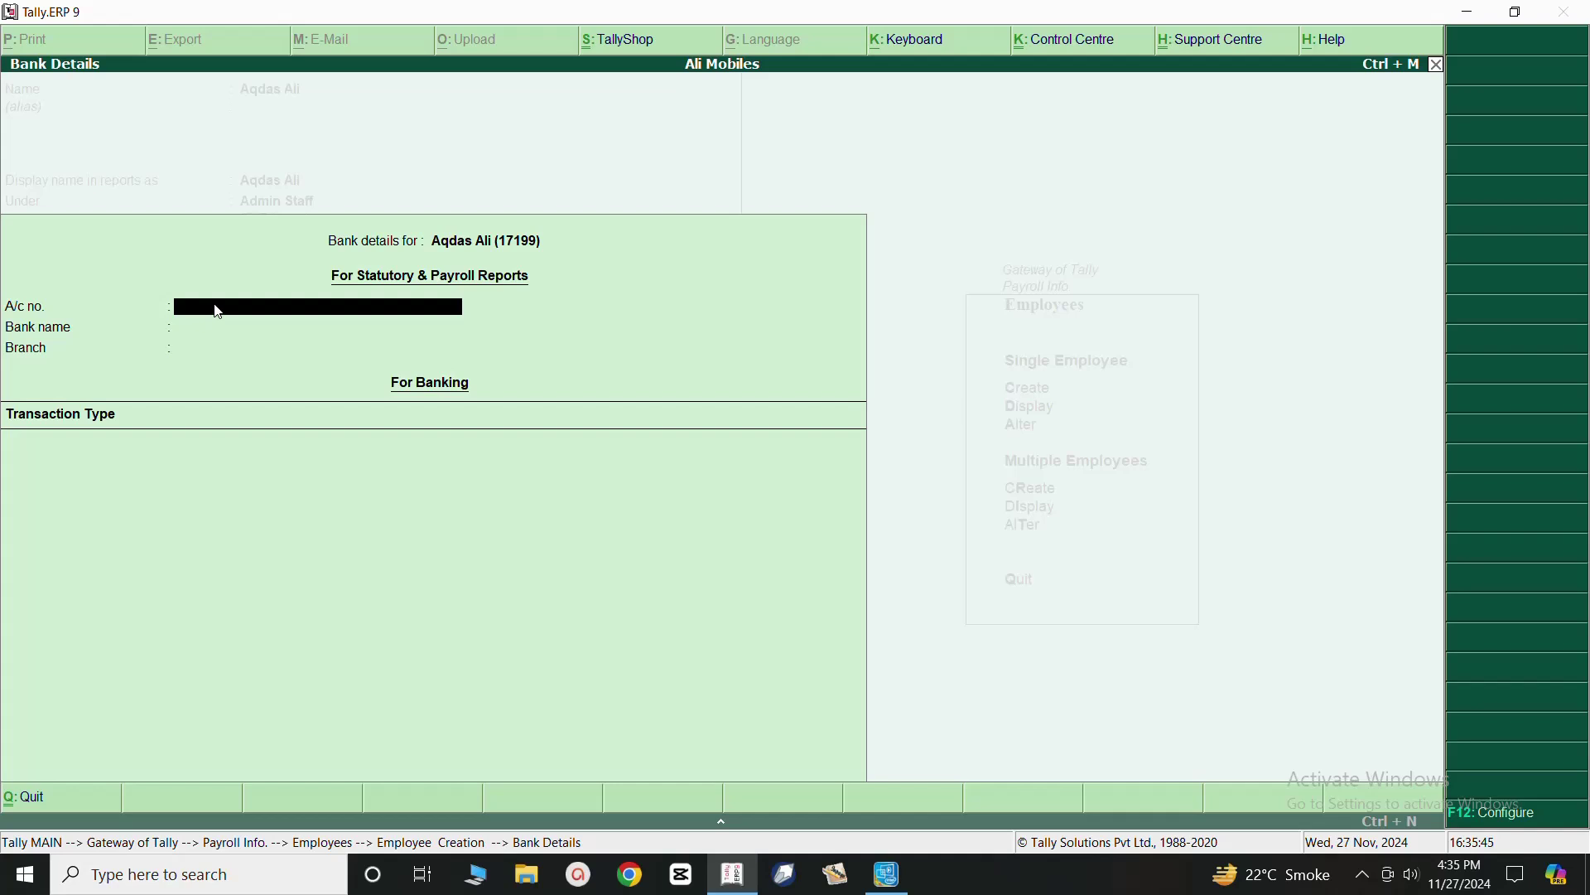
key(Return)
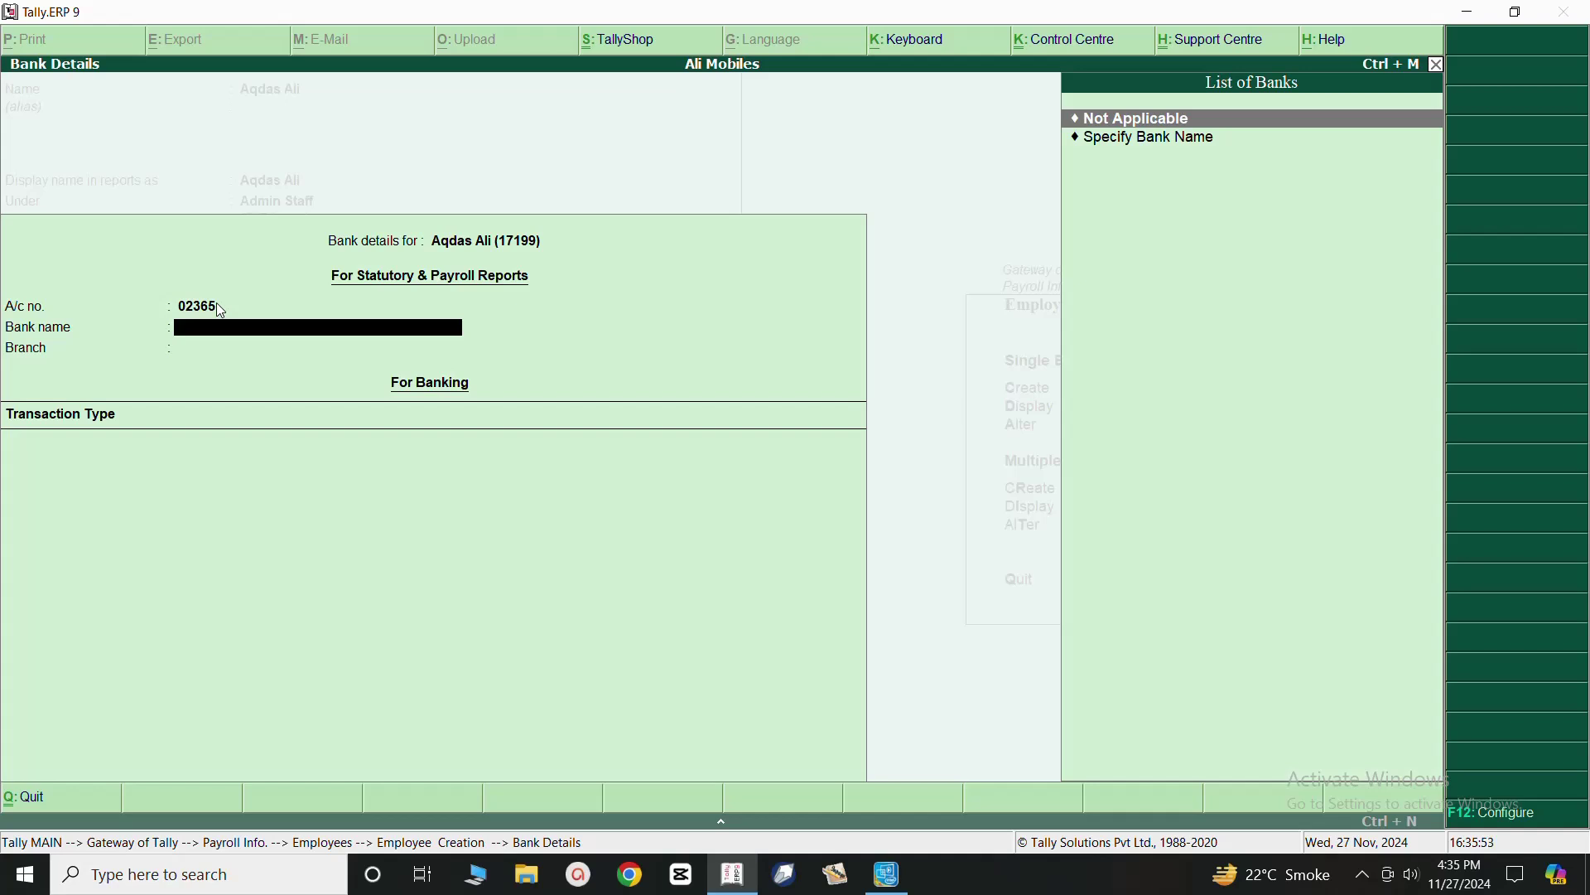
key(Return)
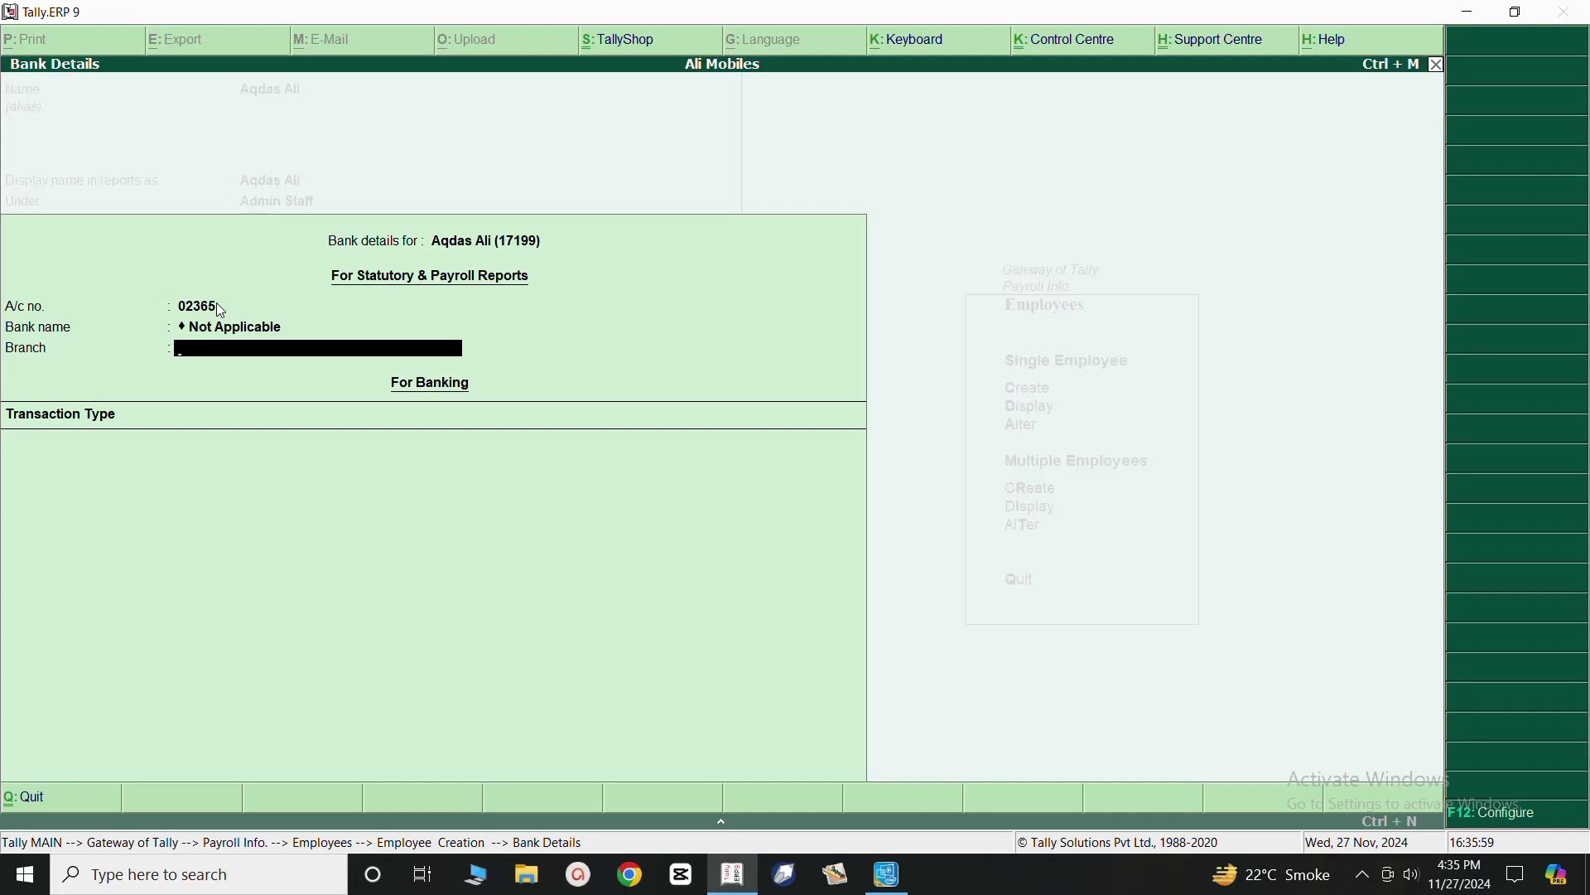
key(Return)
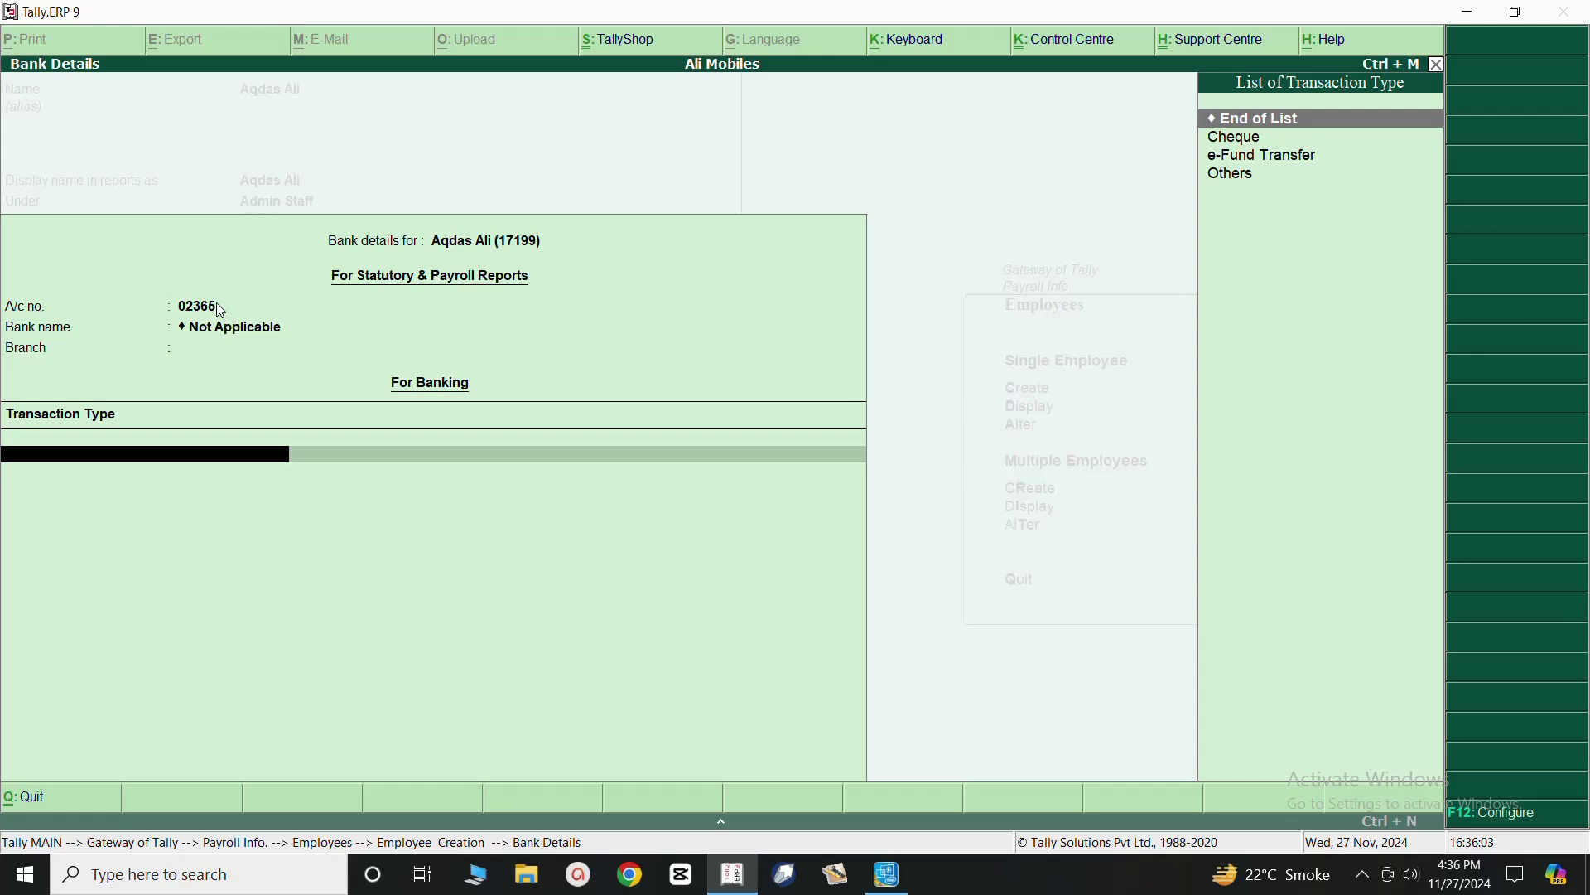
key(Down)
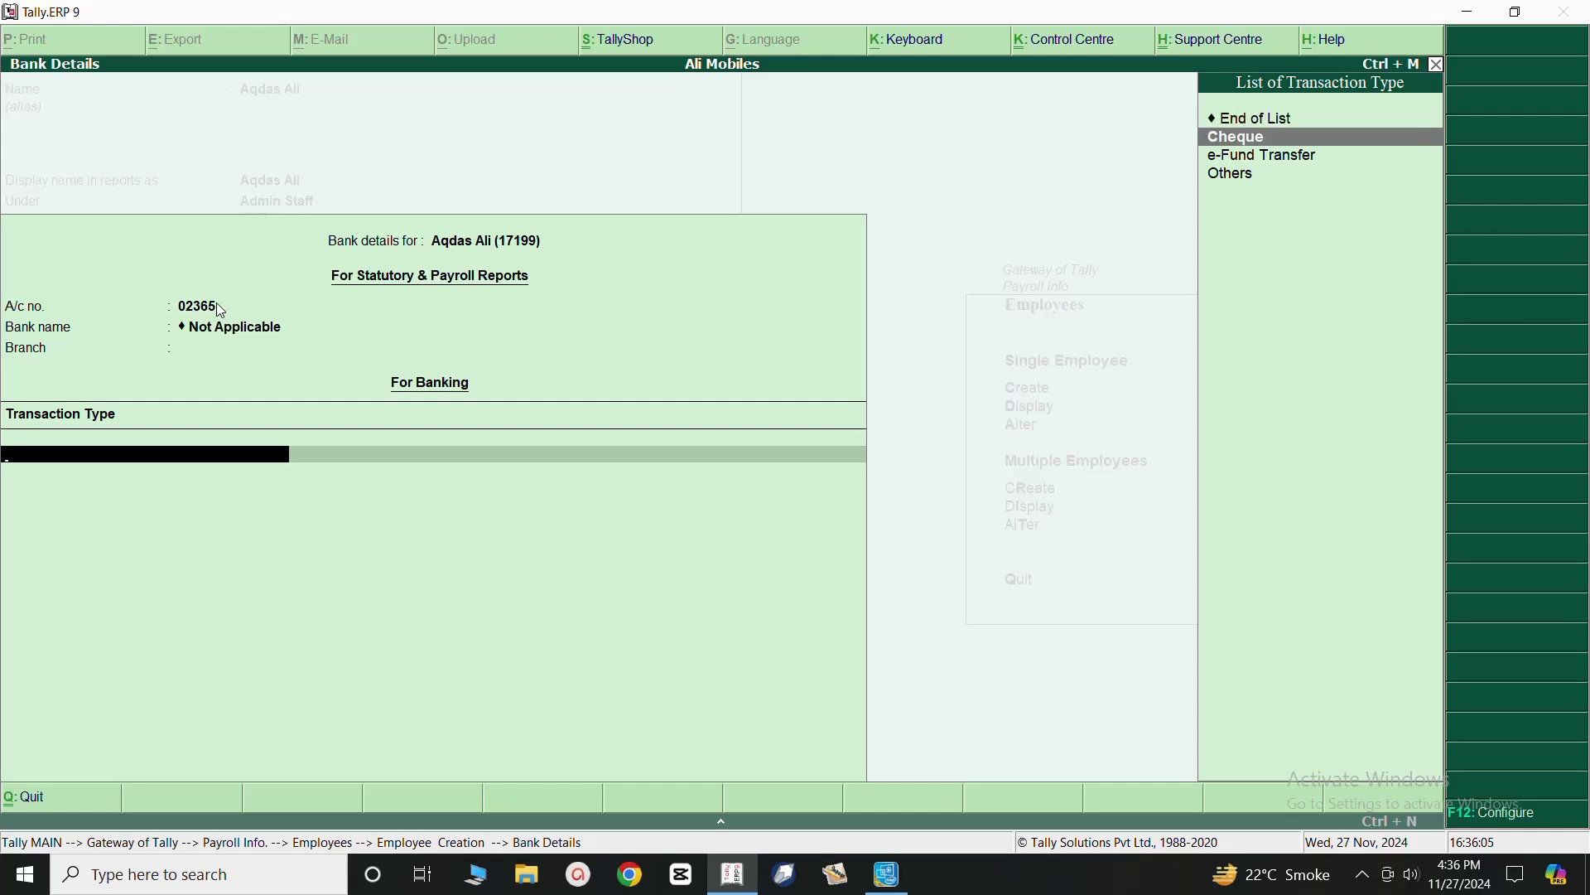
key(Down)
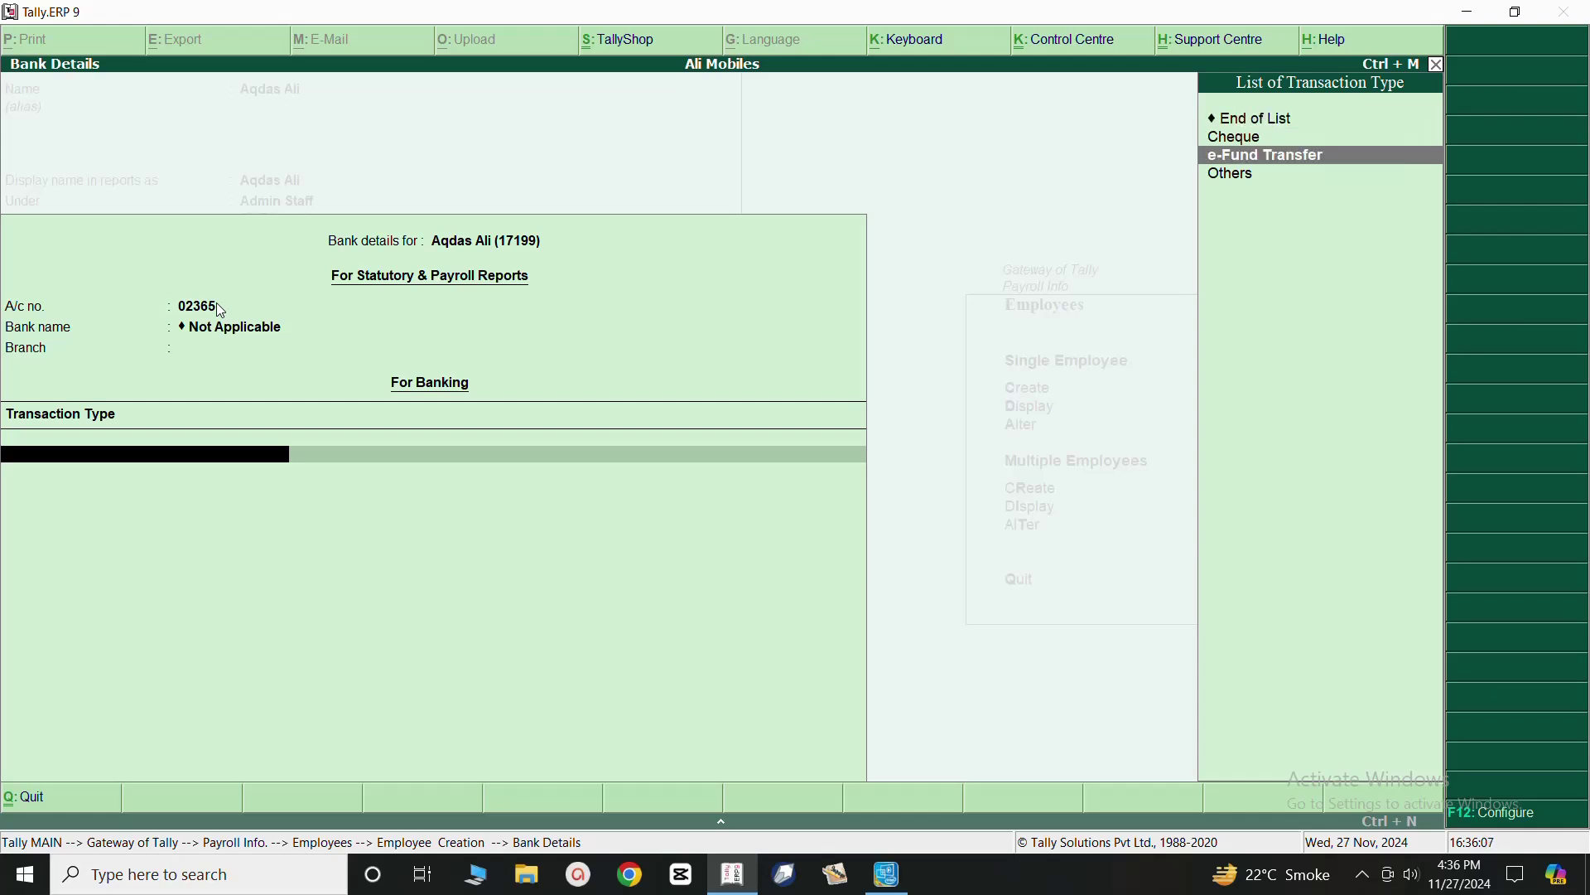
key(Up)
key(Return)
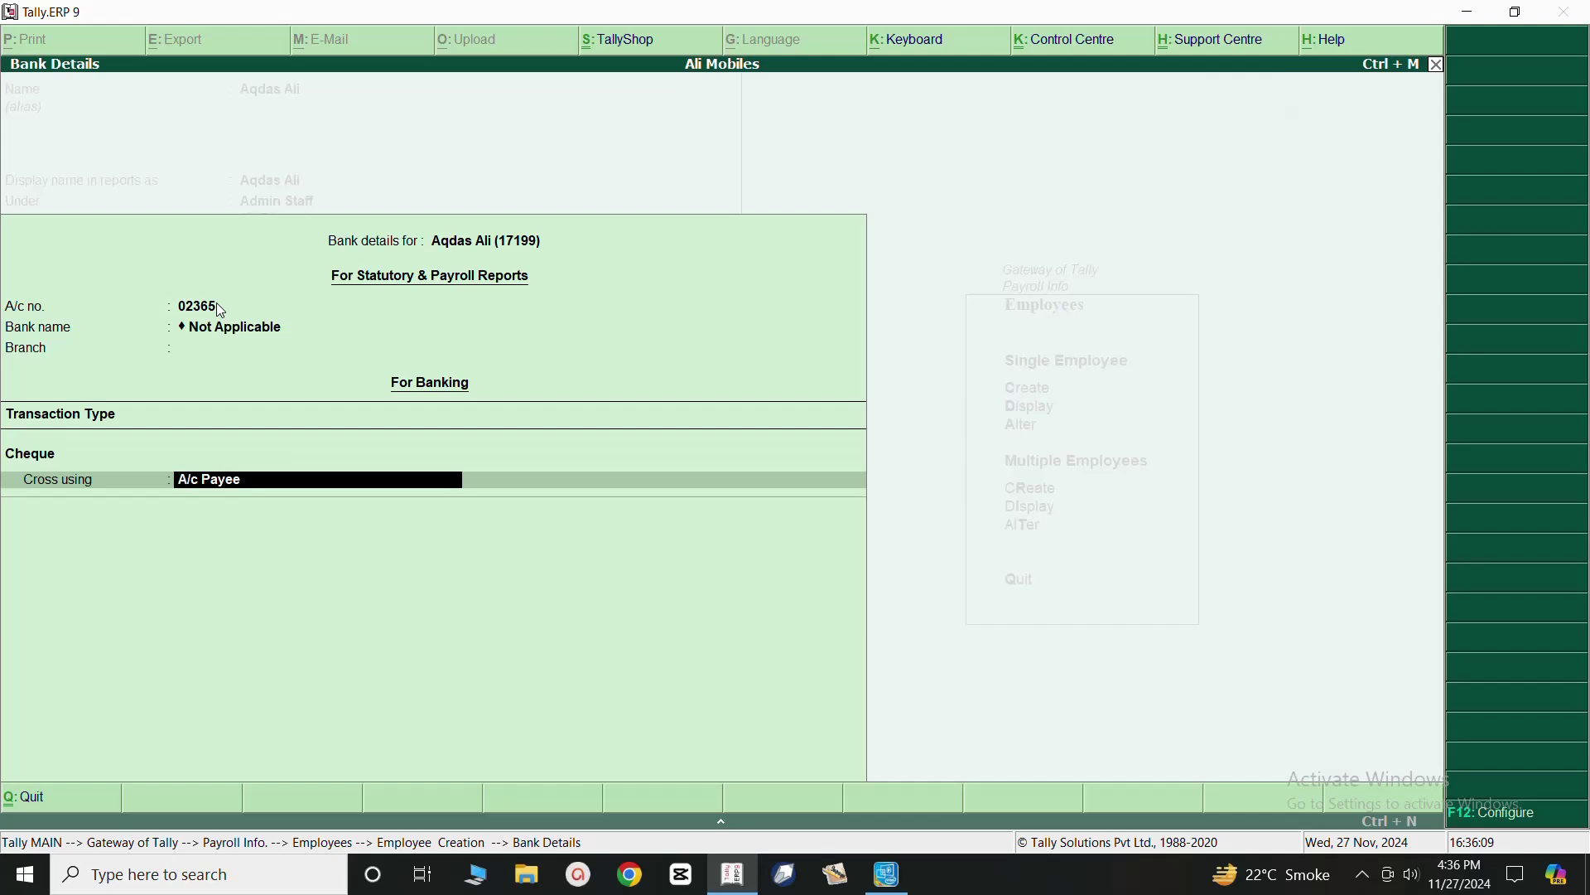
key(Return)
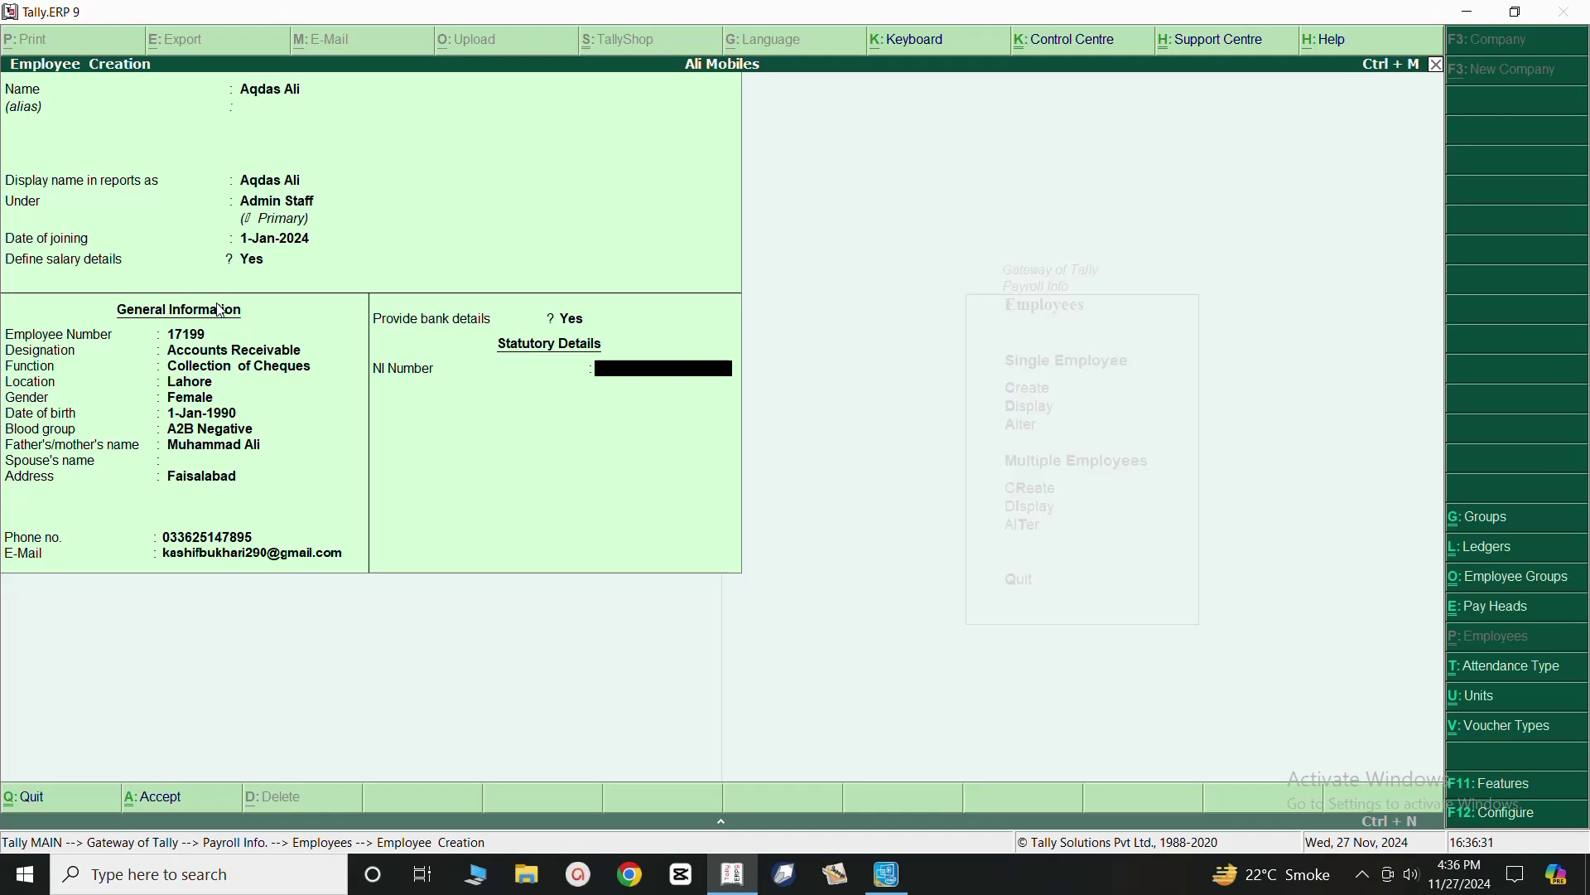
Save the new employee and quit the blank follow-up form to the Employees menu.
key(Return)
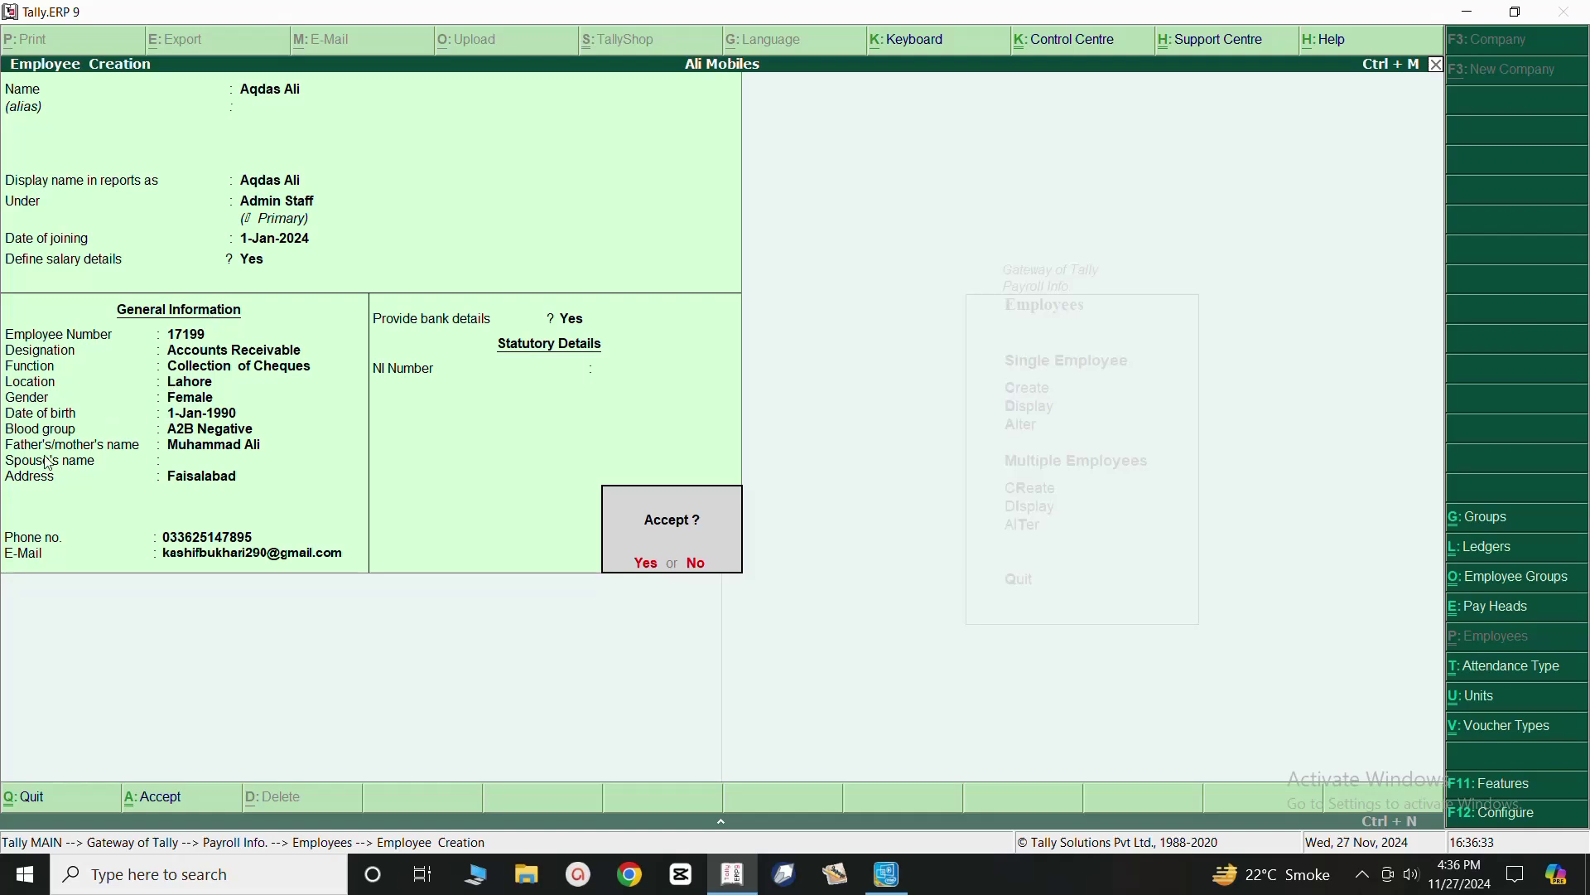
click(645, 565)
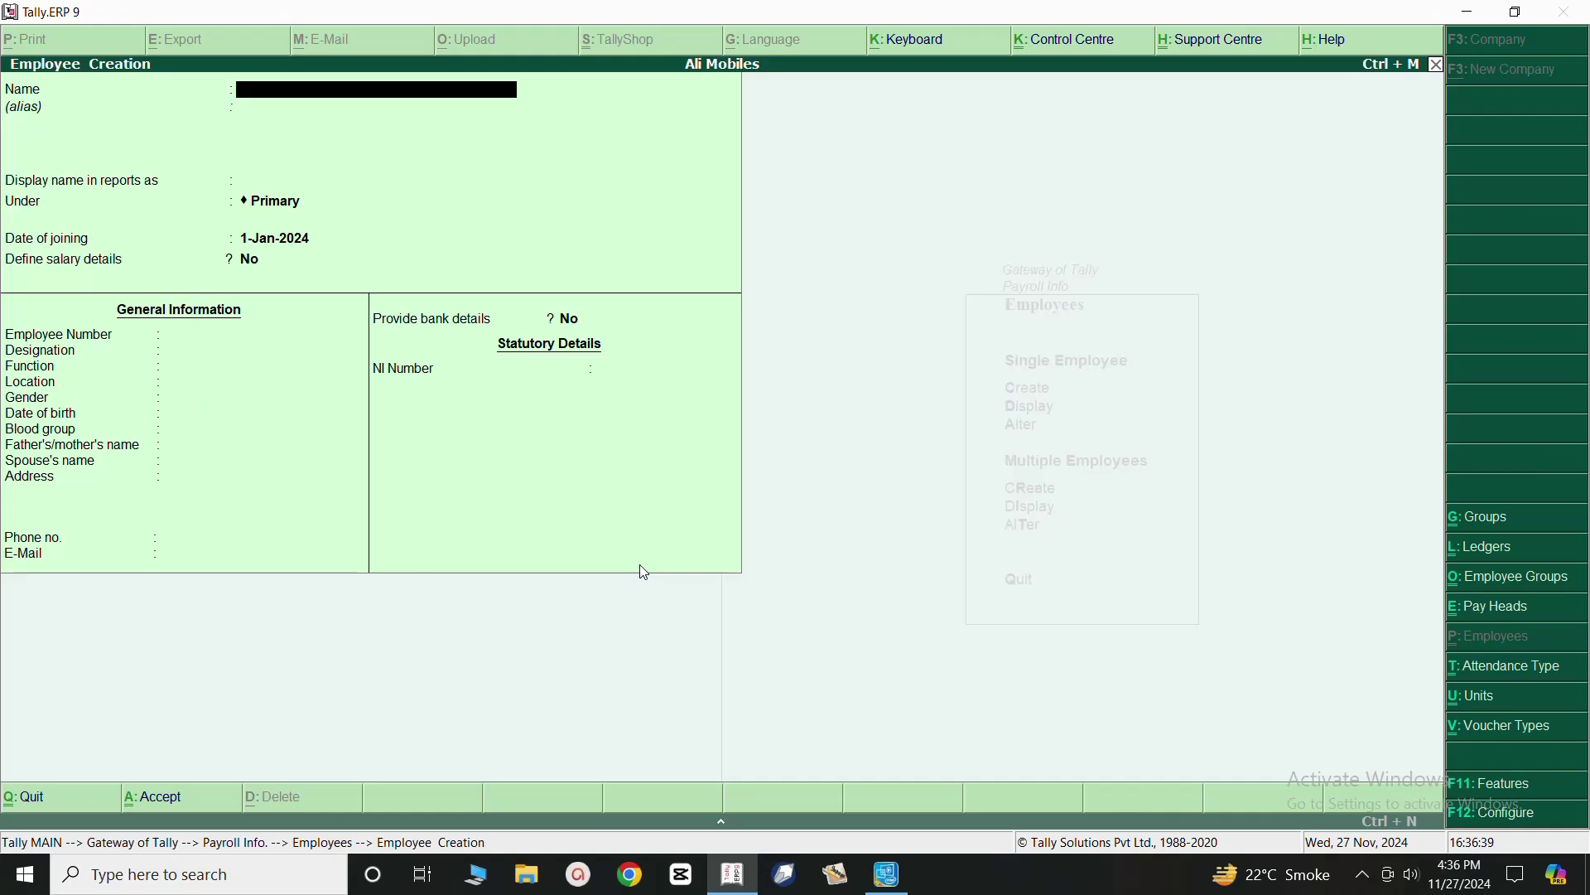
key(Escape)
click(640, 564)
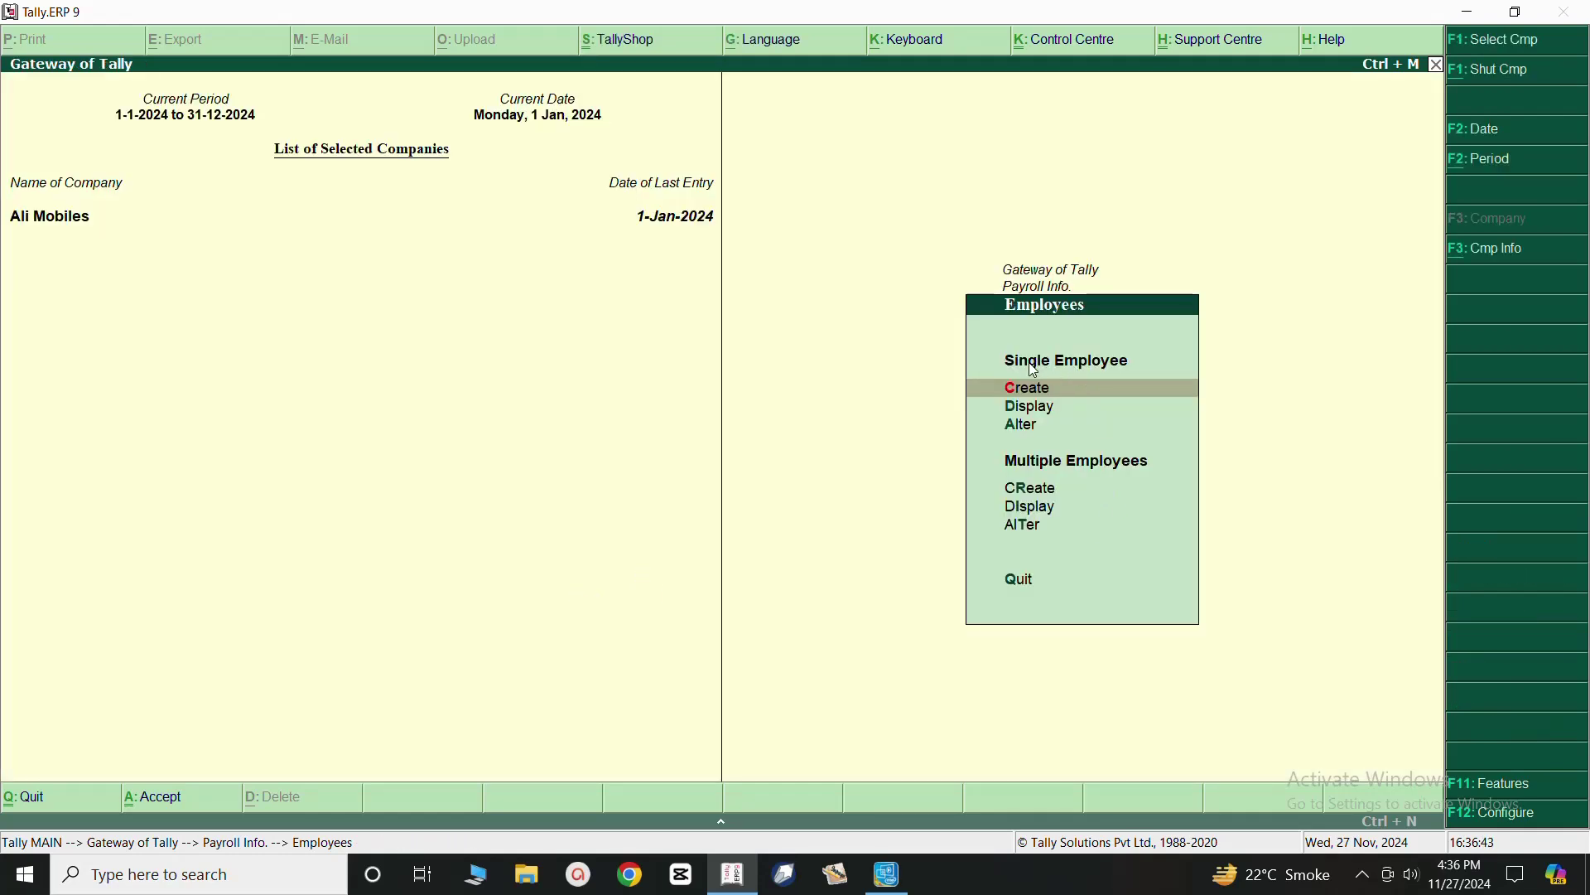
Display the saved employee under Admin Staff, then back out to the Payroll Info menu.
click(1030, 409)
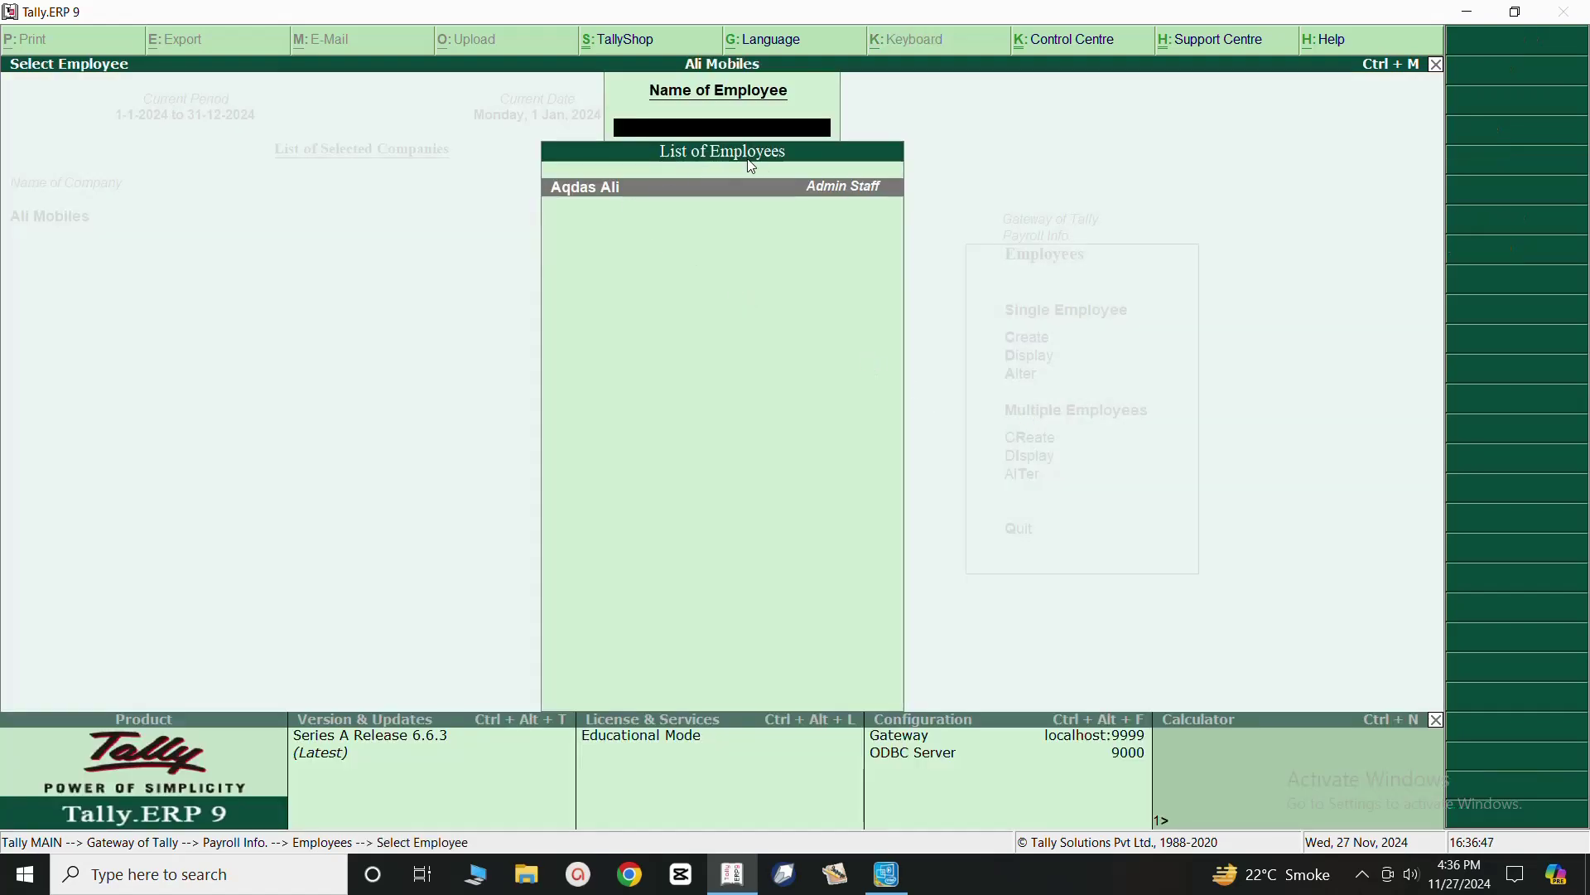
click(593, 188)
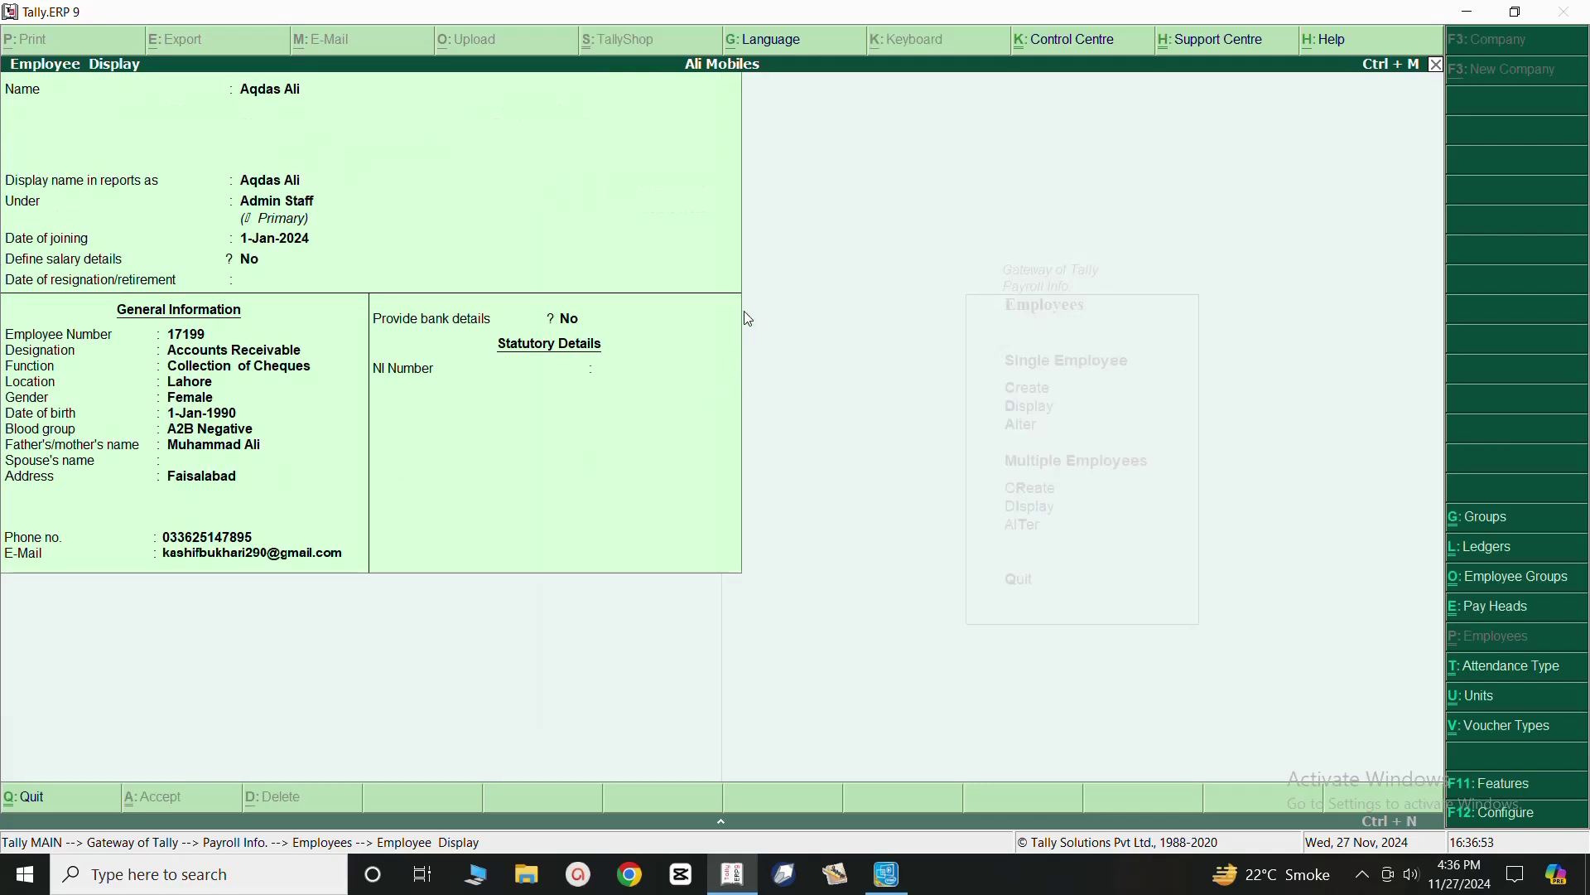
key(Escape)
key(Escape)
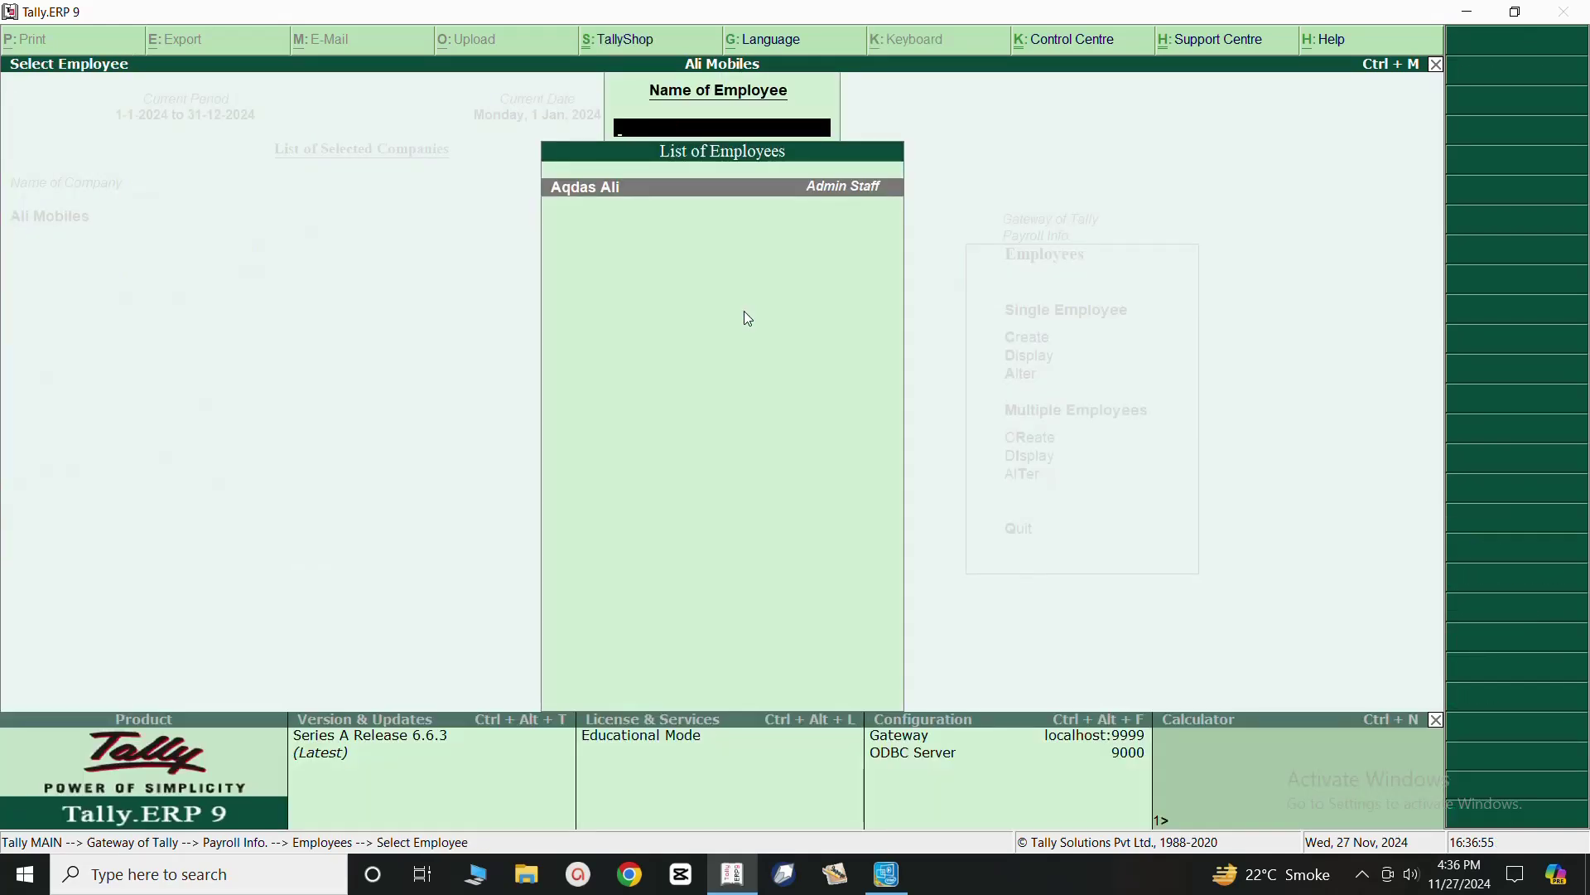
key(Escape)
key(Escape)
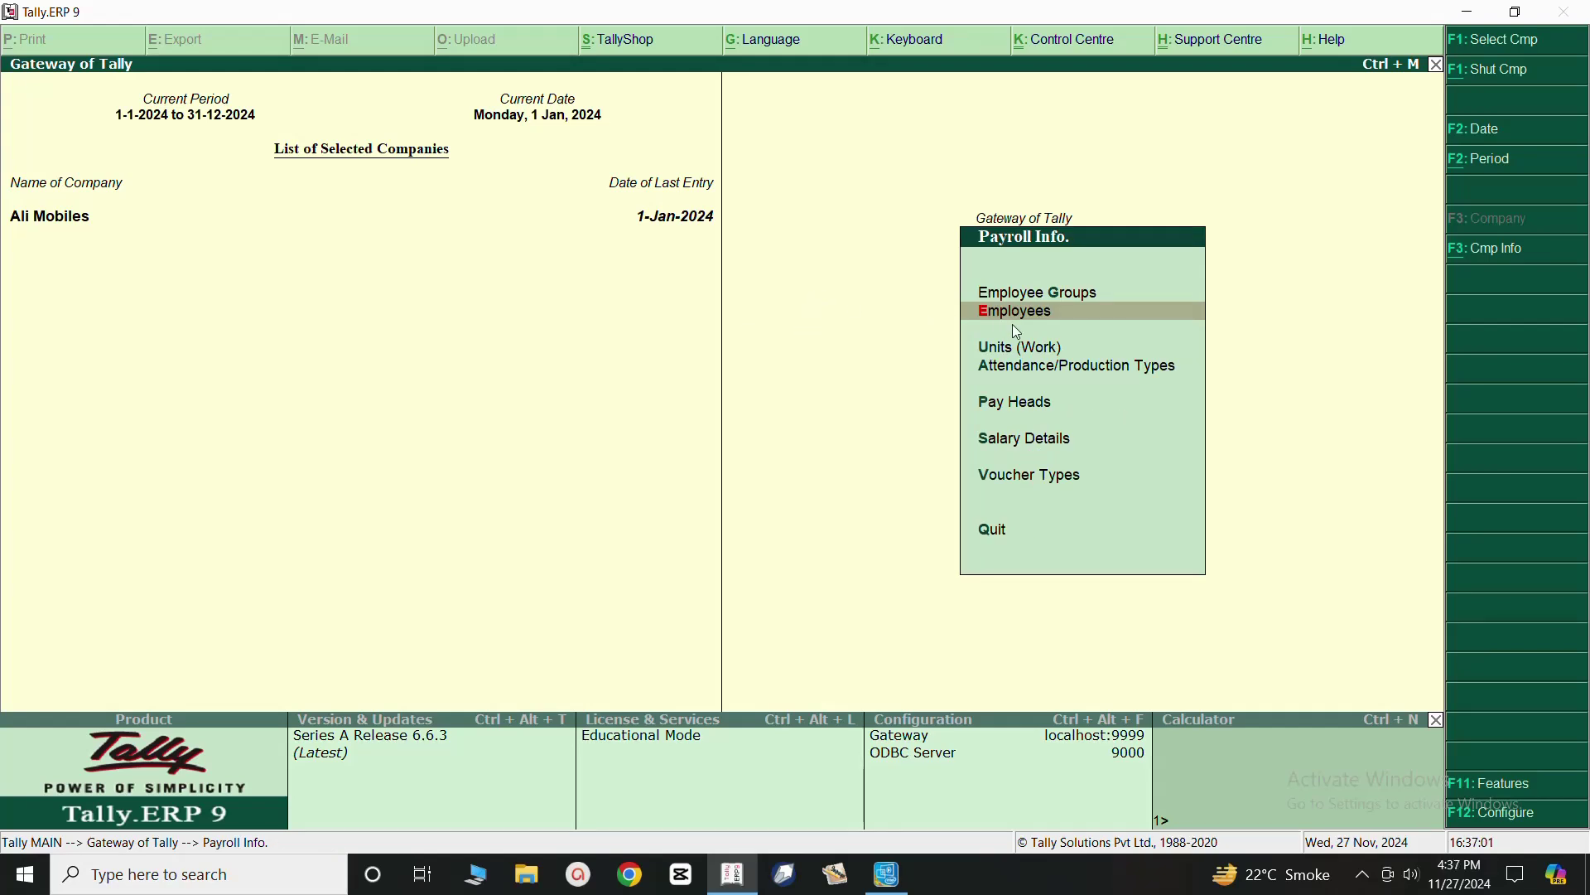
click(1014, 295)
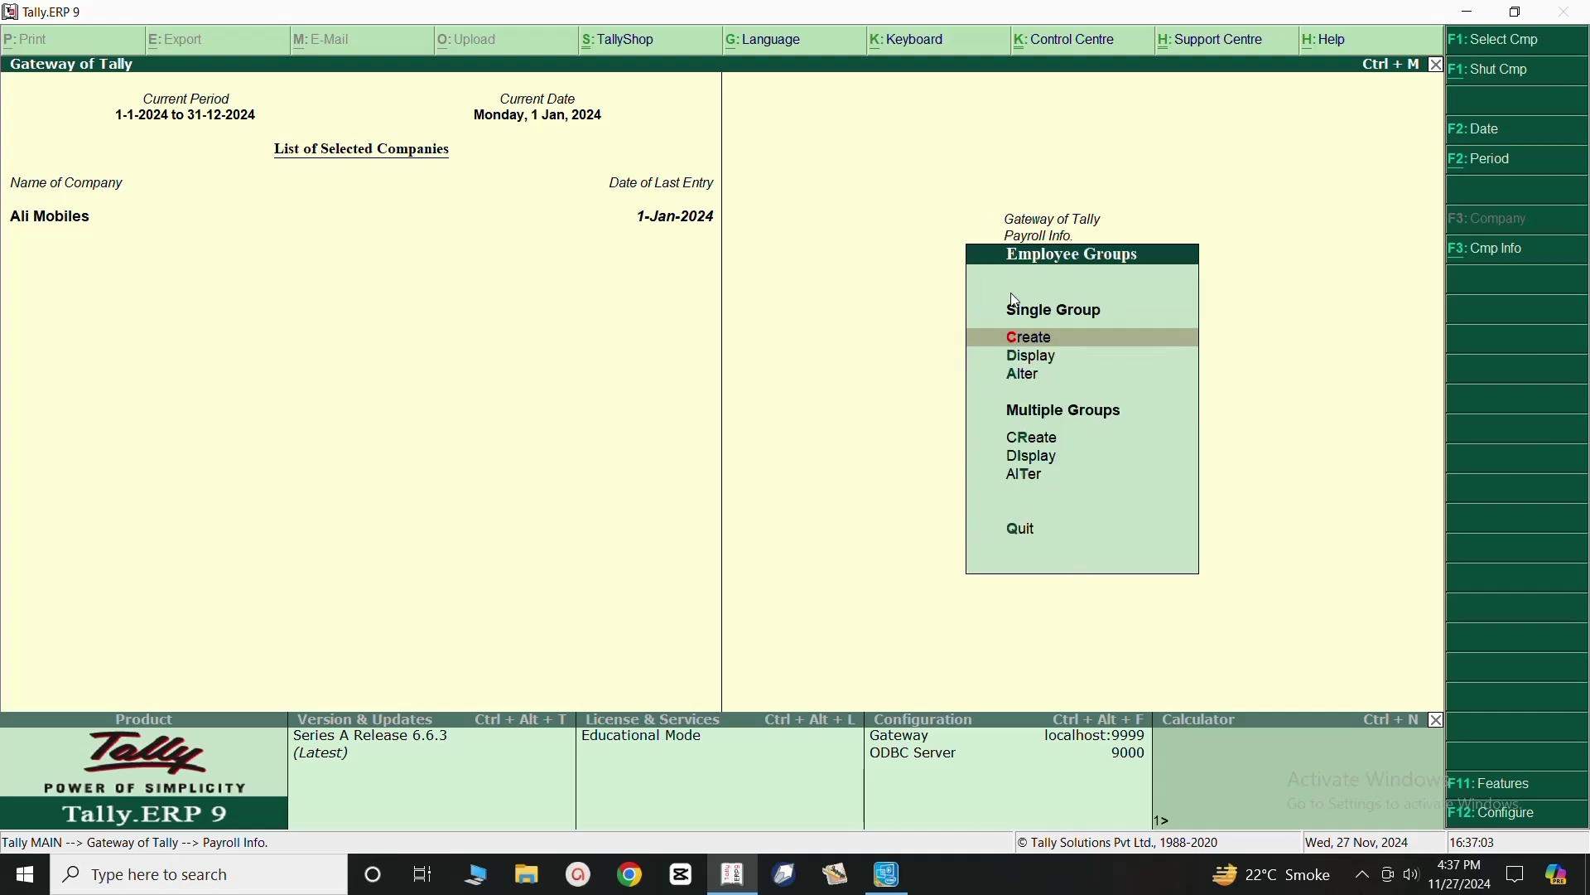
click(1024, 354)
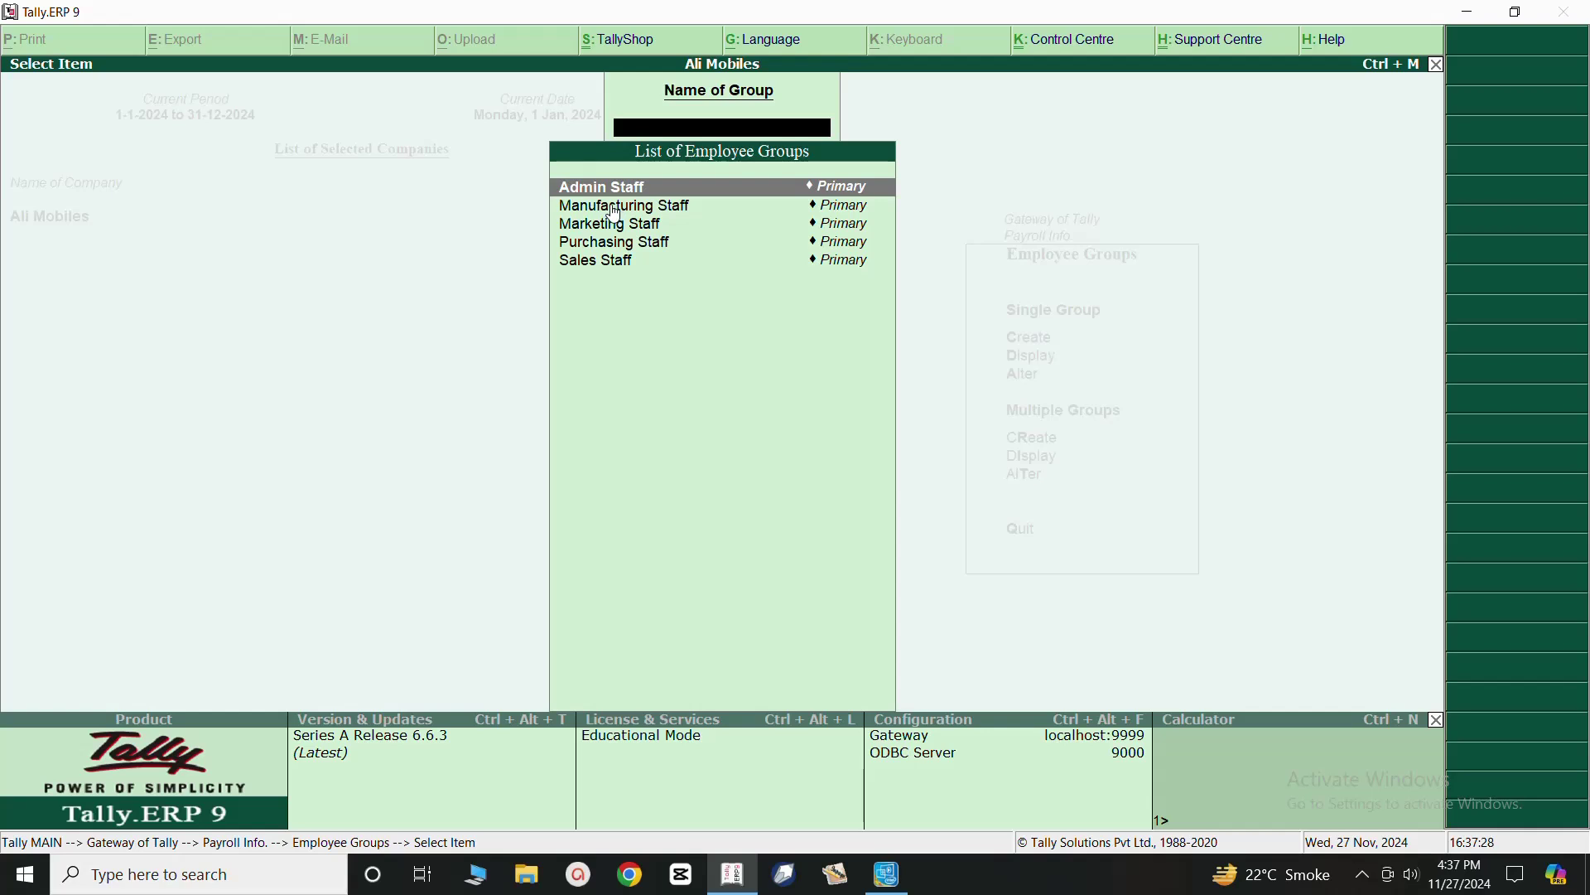
key(Escape)
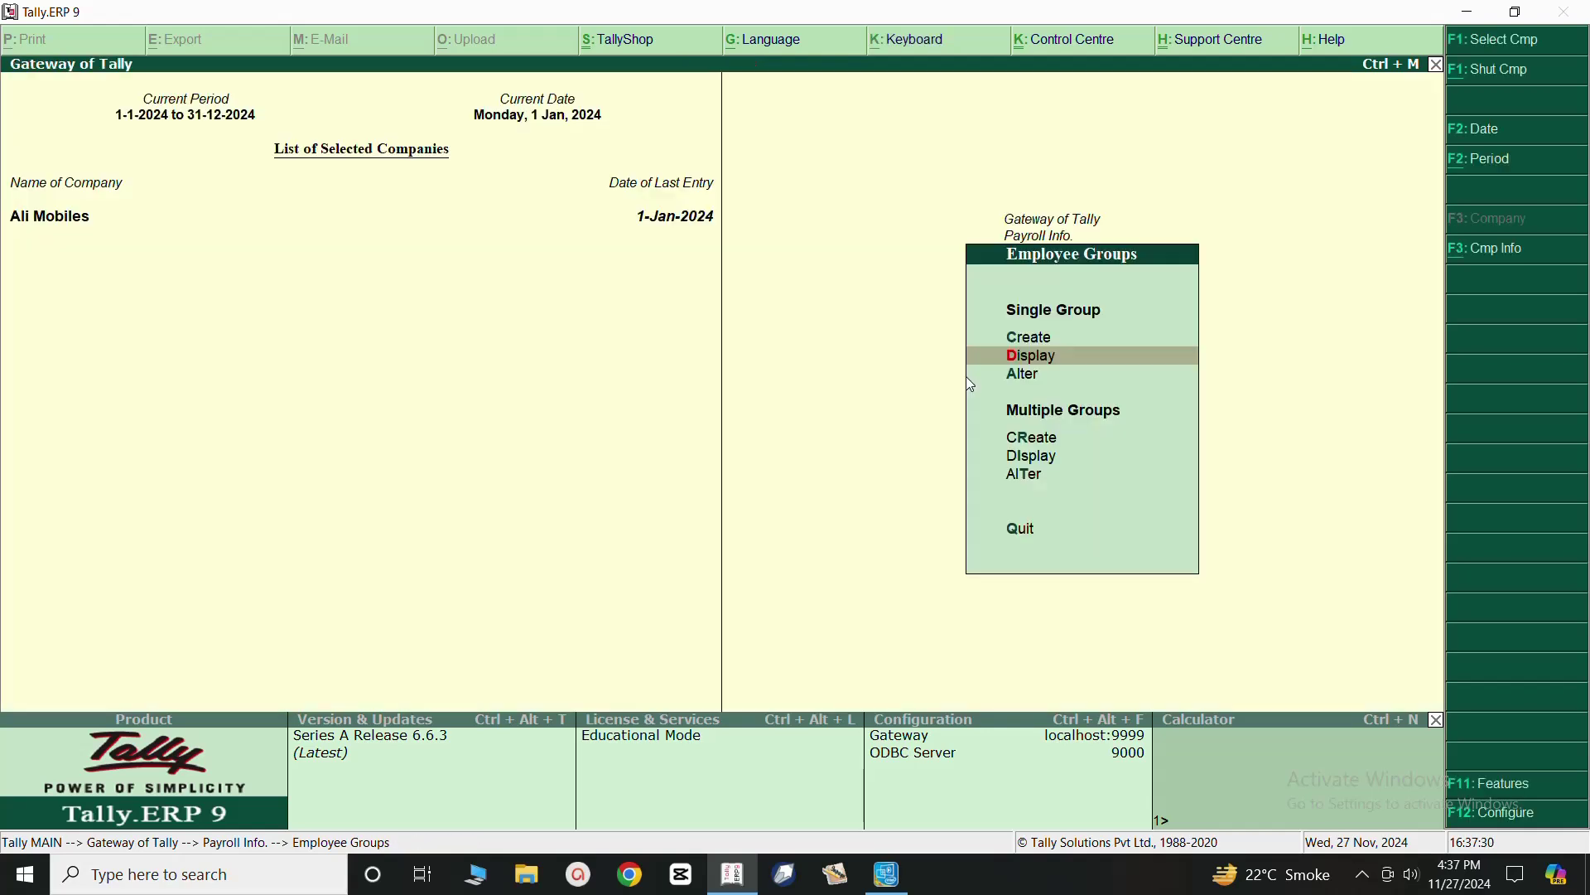
key(Escape)
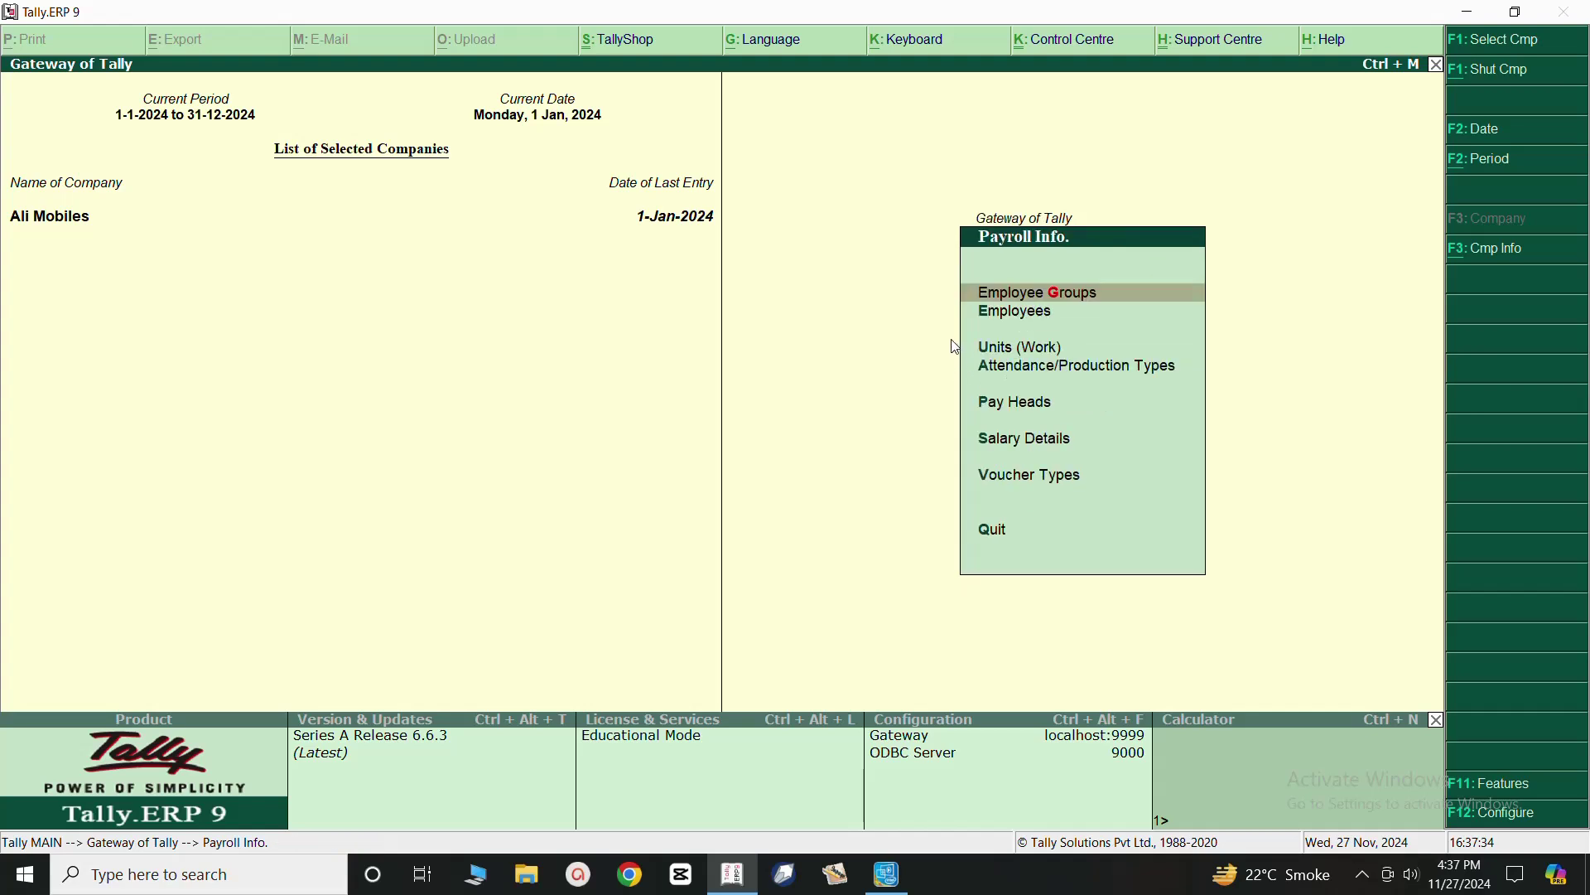
click(1005, 319)
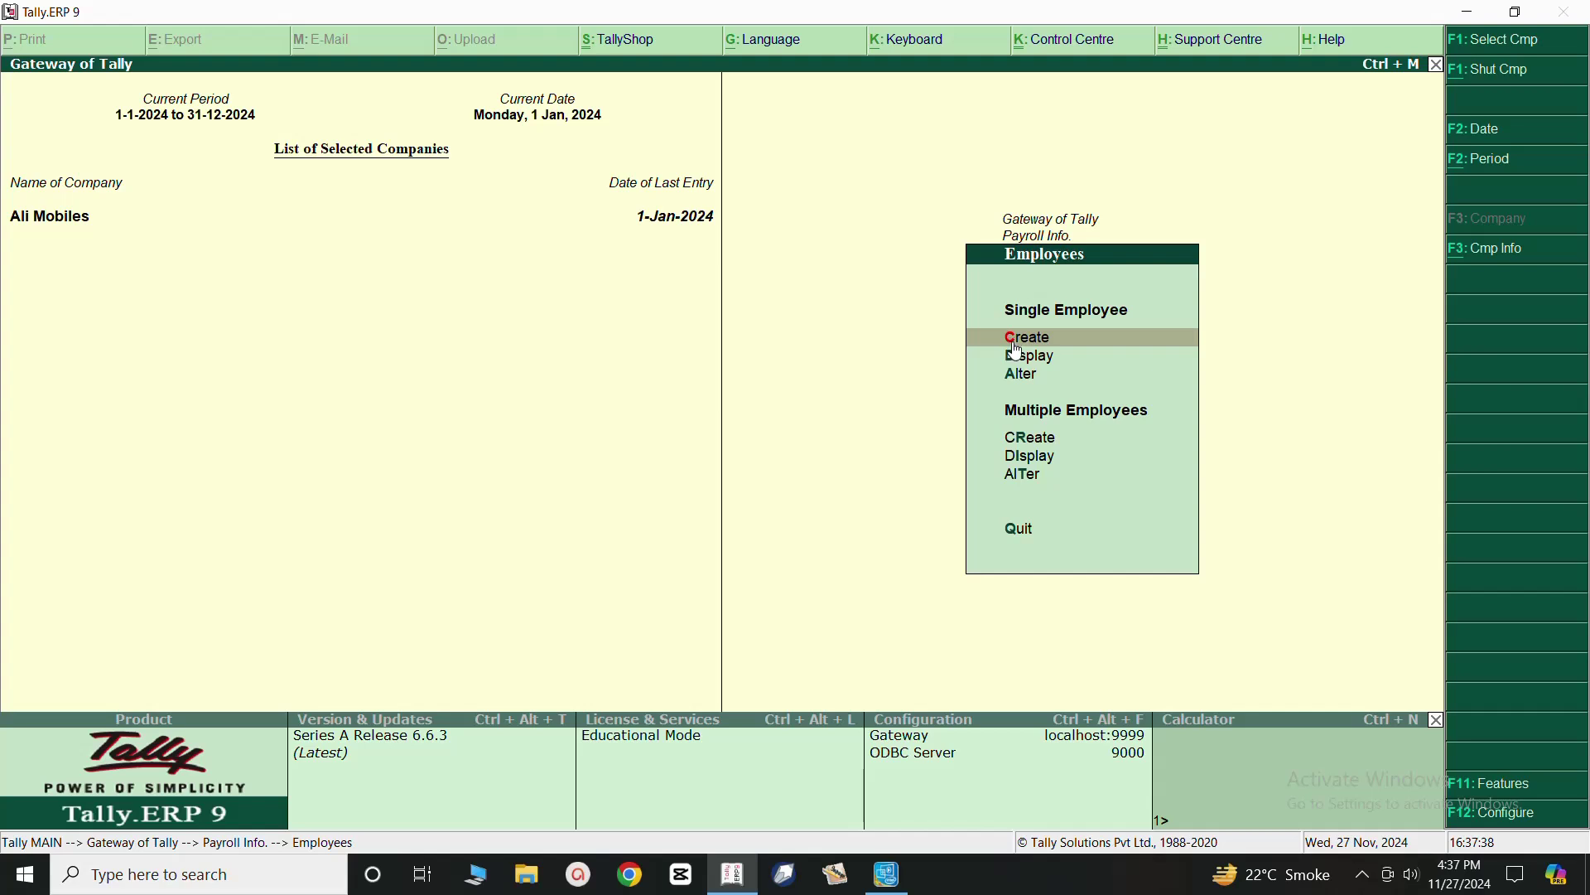
click(1017, 342)
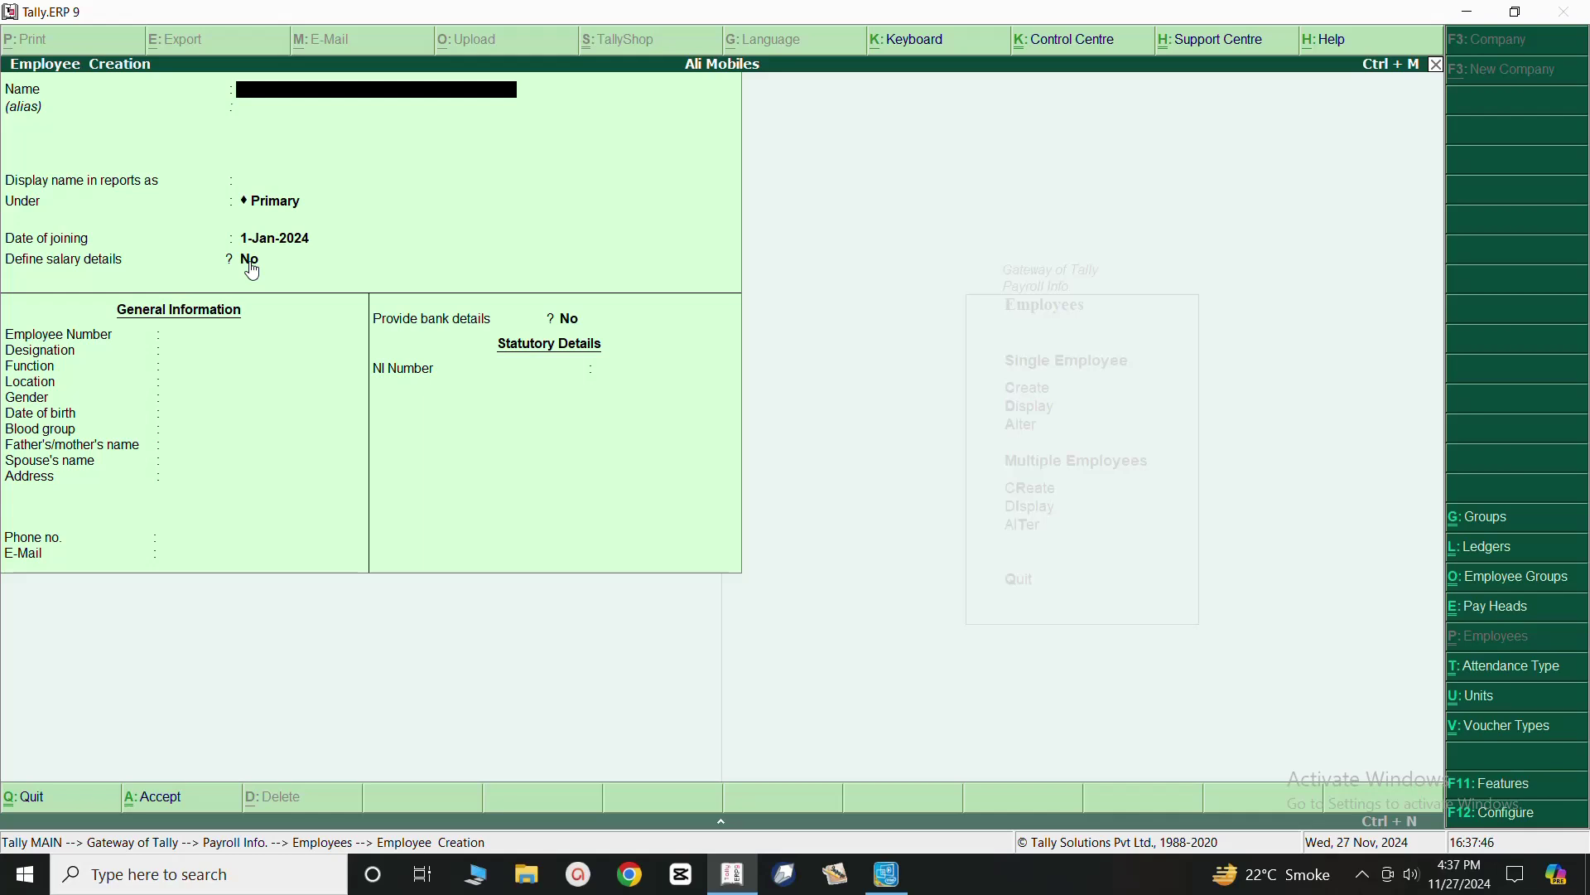
key(Escape)
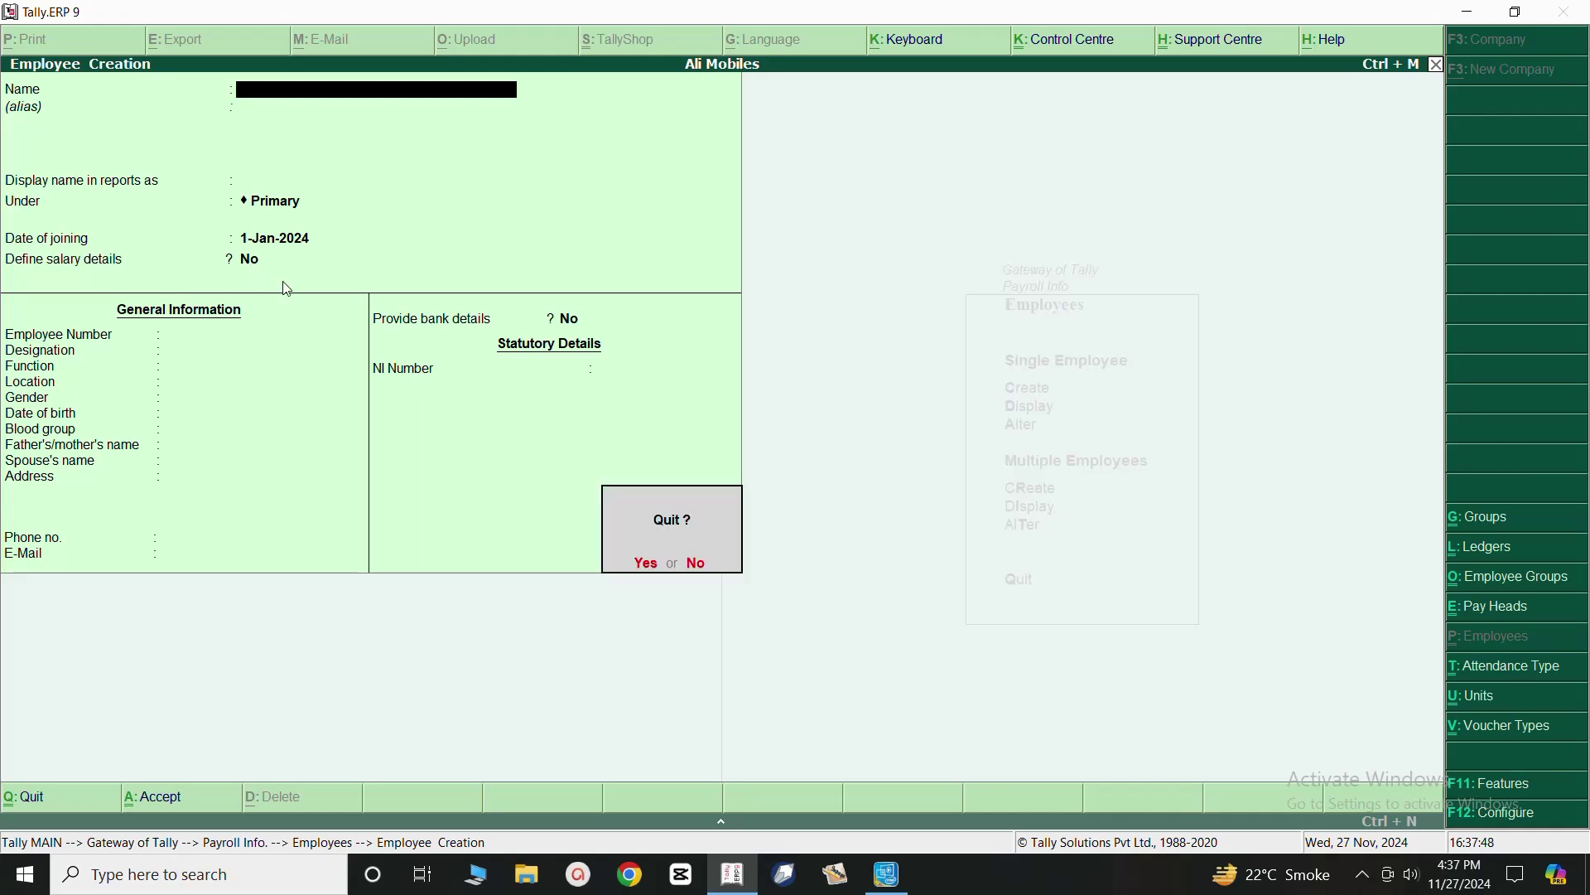
key(Return)
key(Escape)
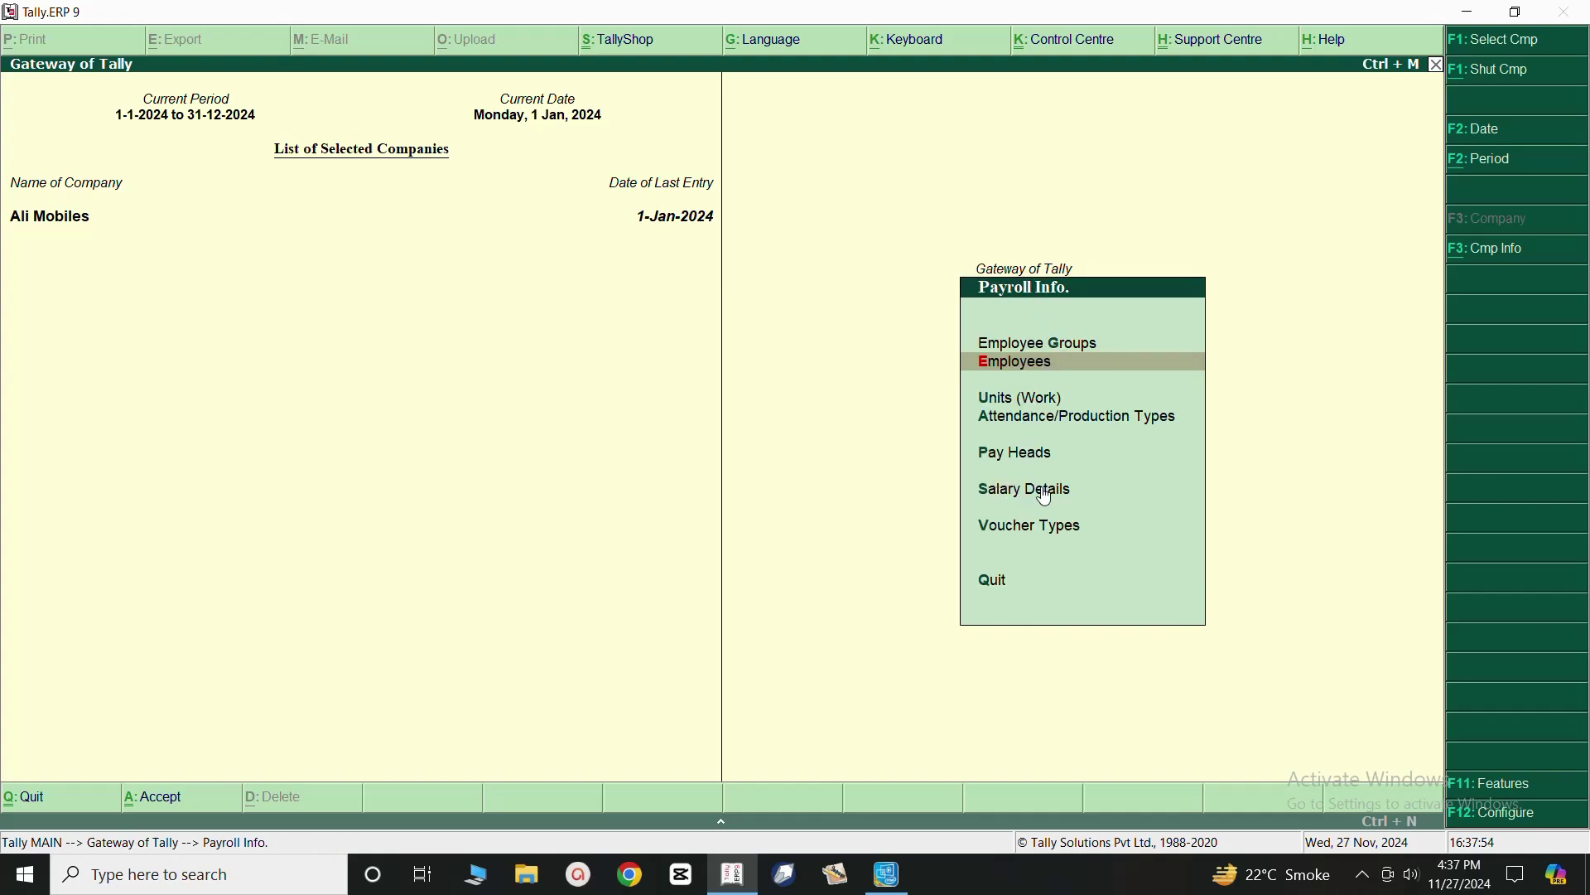
View the Admin Staff employee's existing salary pay heads under Salary Details > Define.
click(1005, 492)
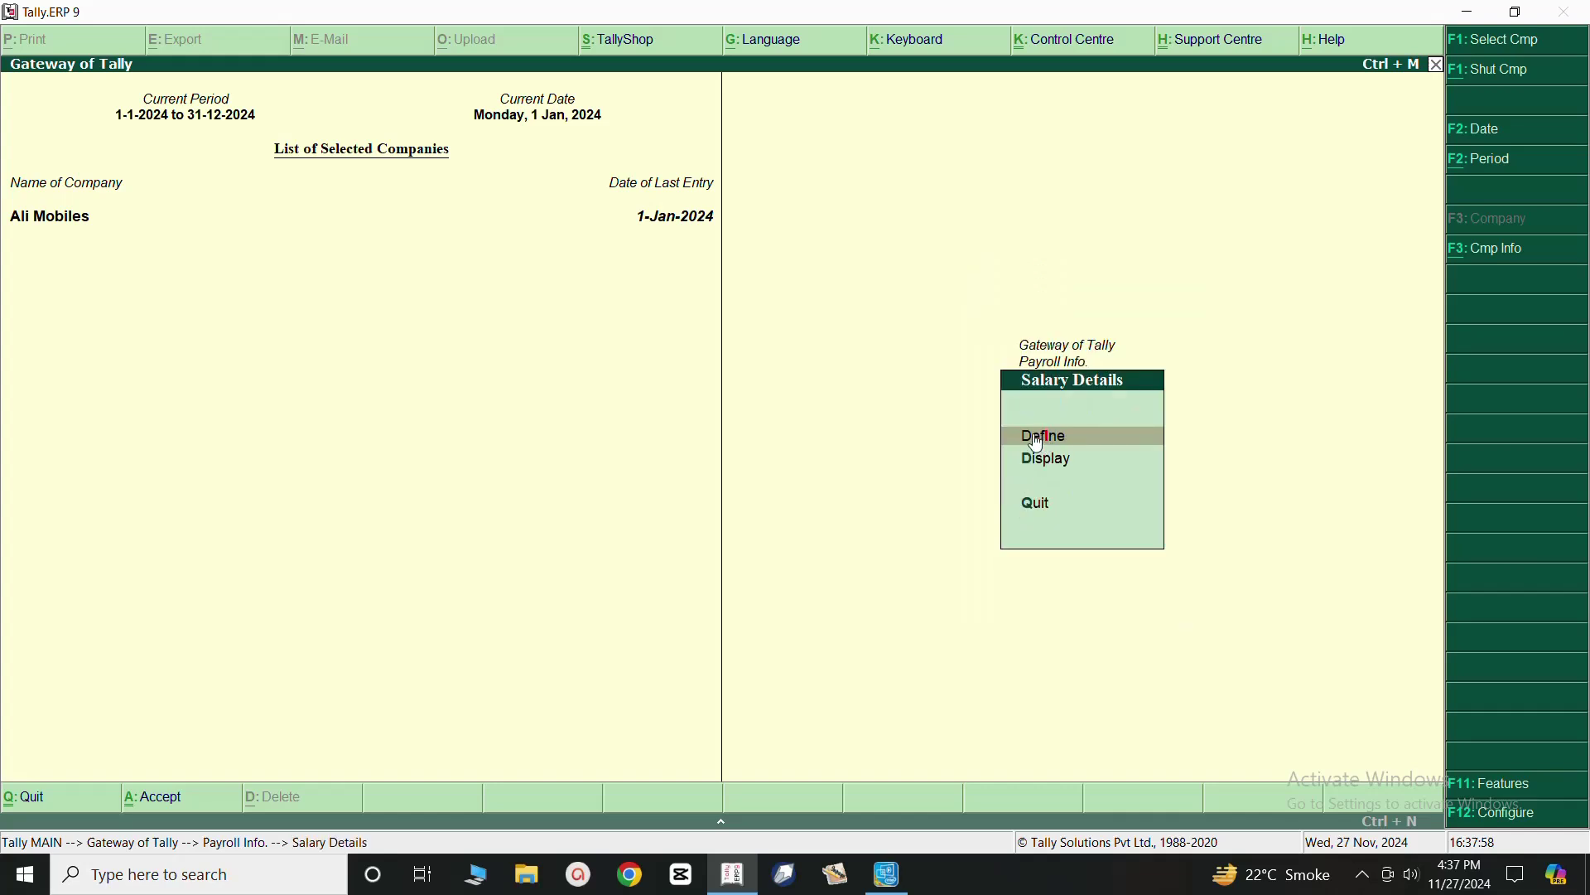
key(Return)
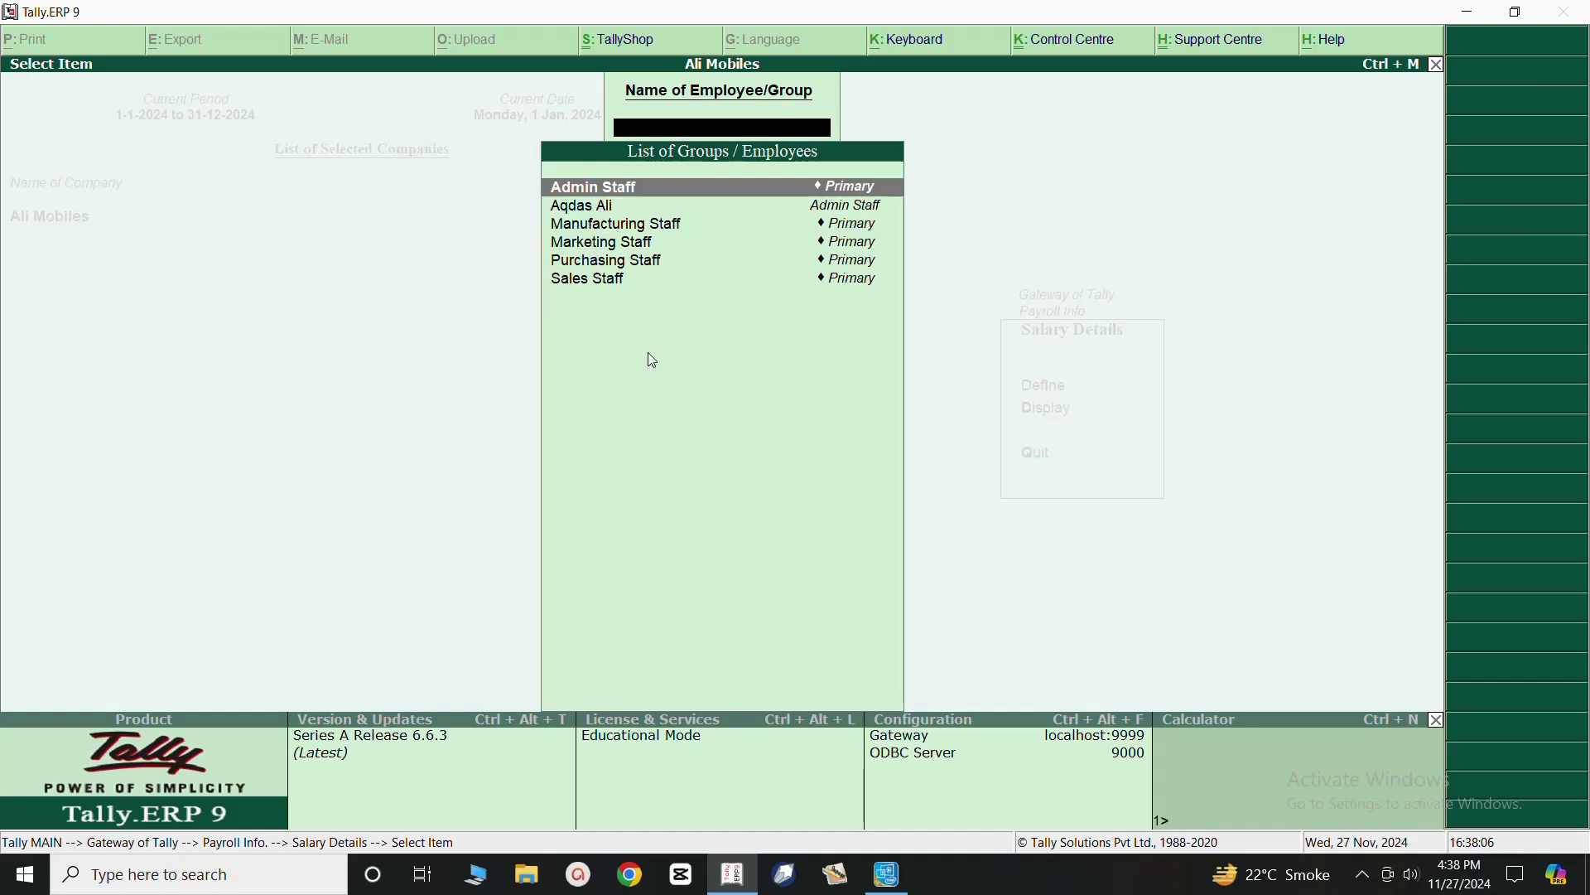
click(577, 212)
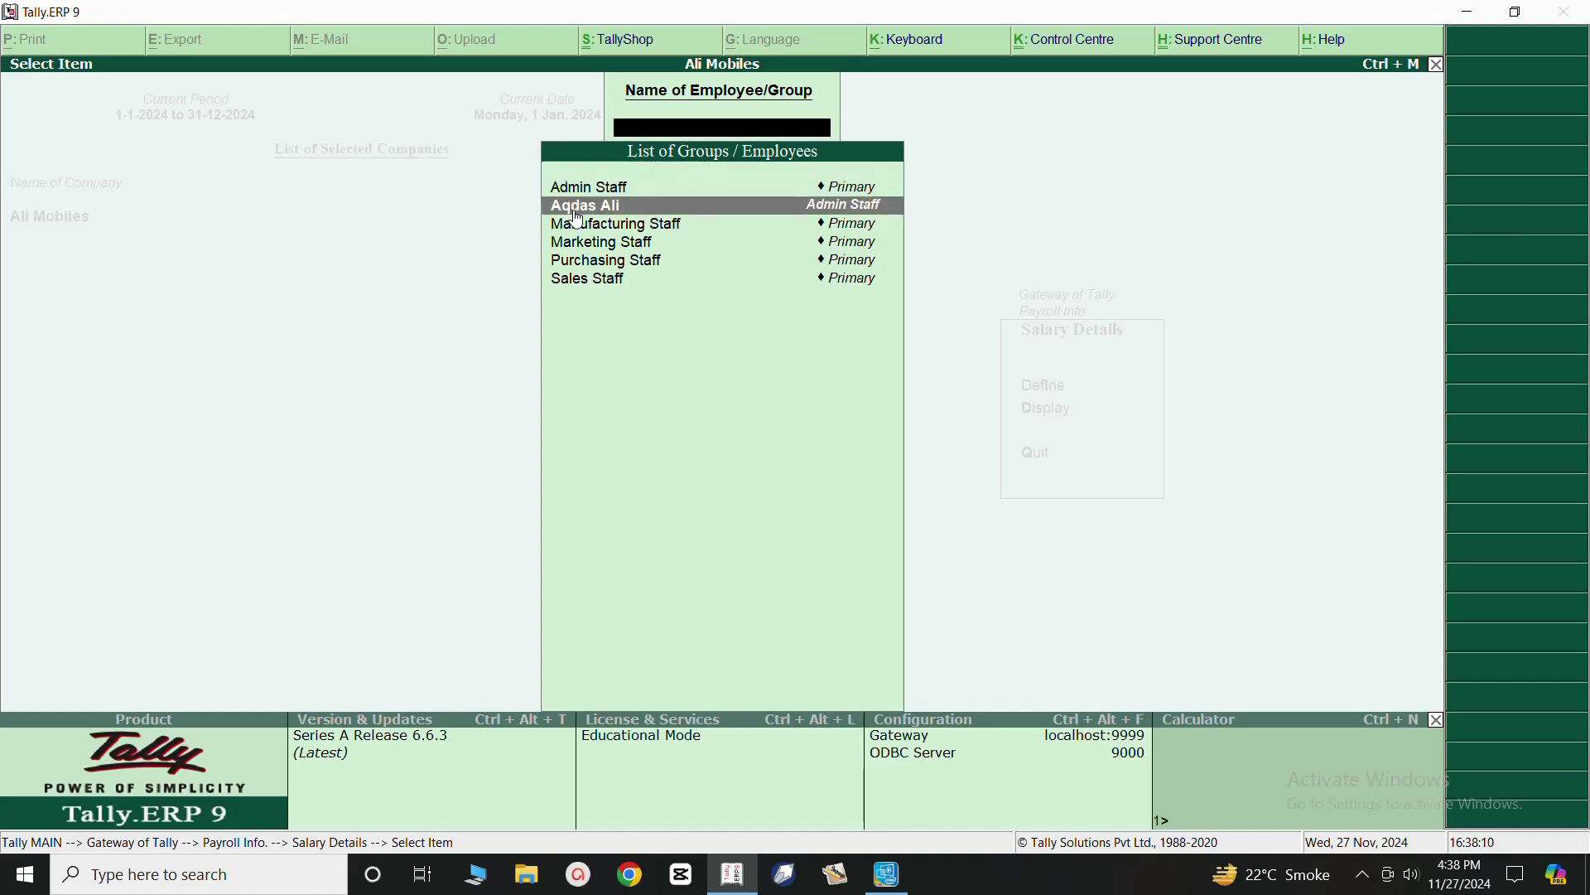
click(578, 212)
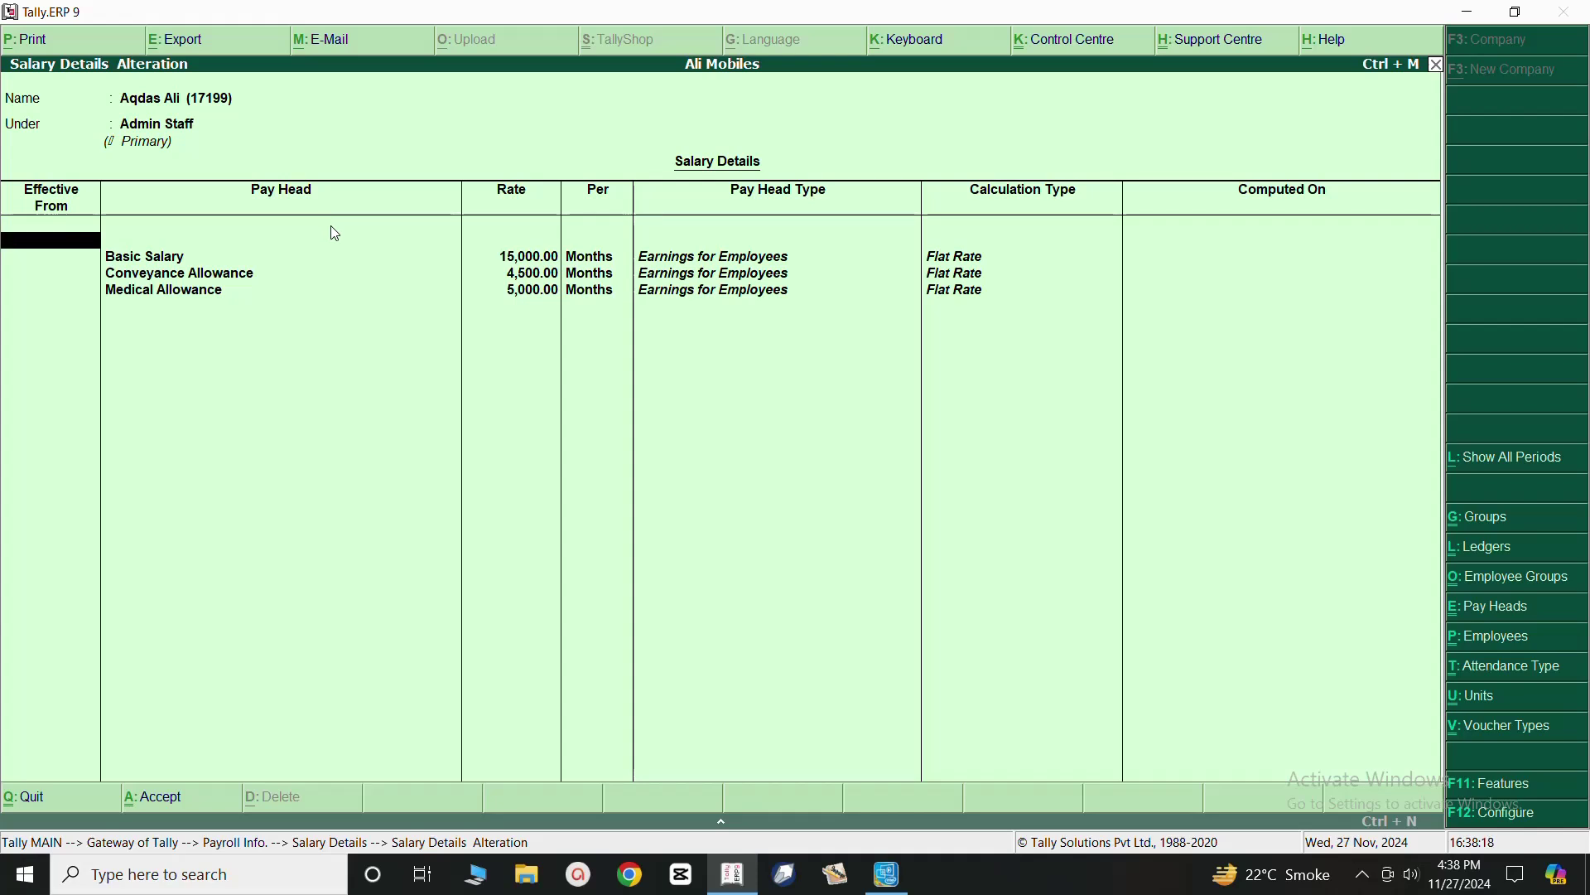
Quit the salary details without changes and return to the Employees options in Payroll Info.
key(Escape)
key(y)
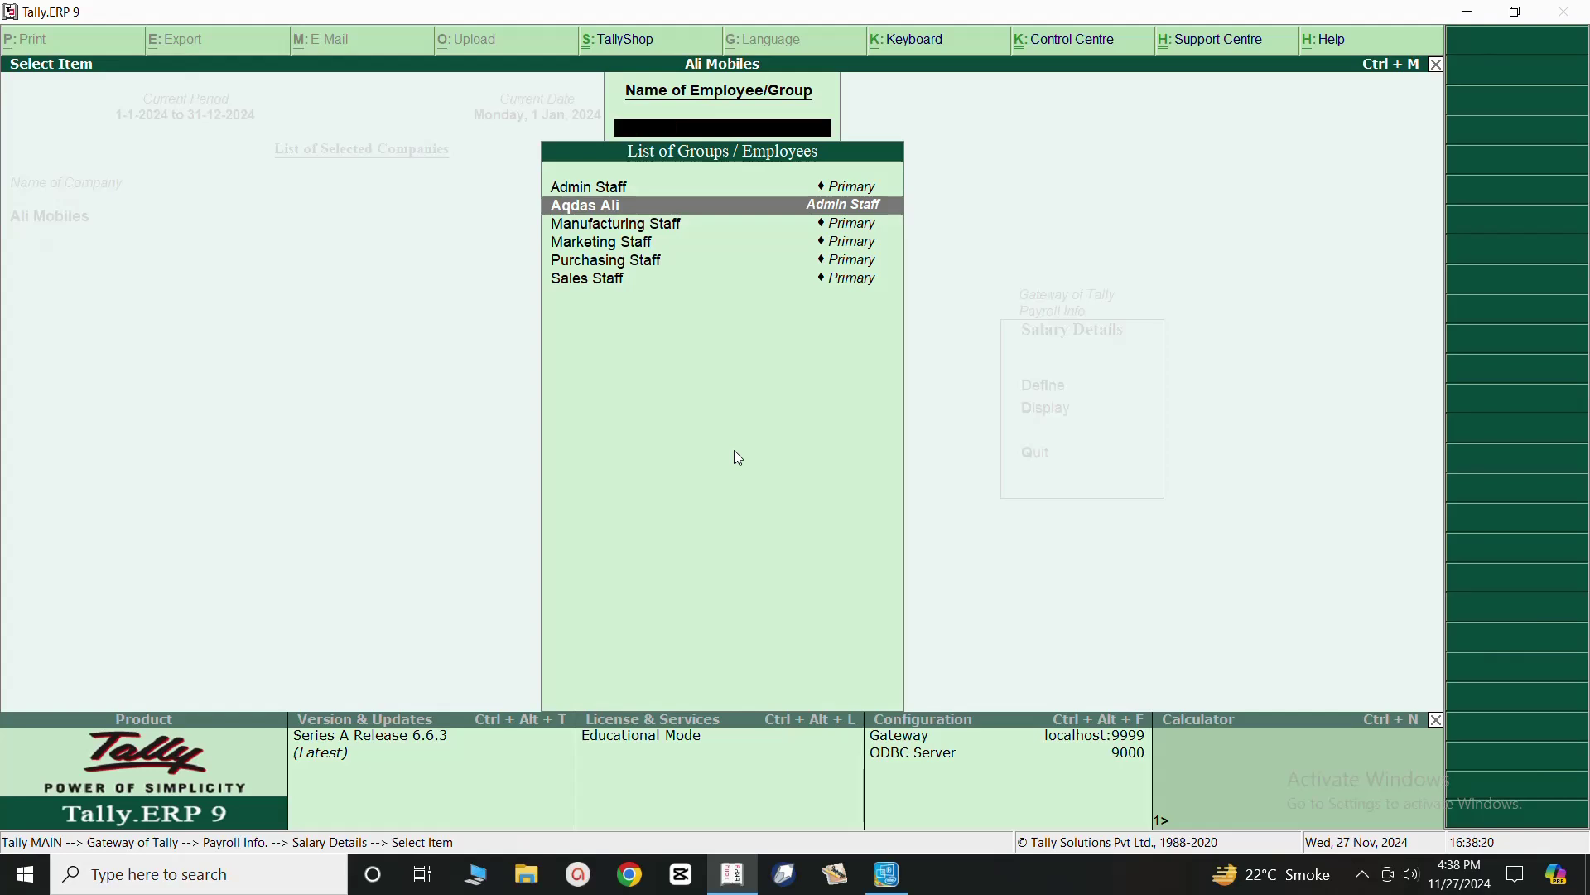
key(Escape)
key(Escape)
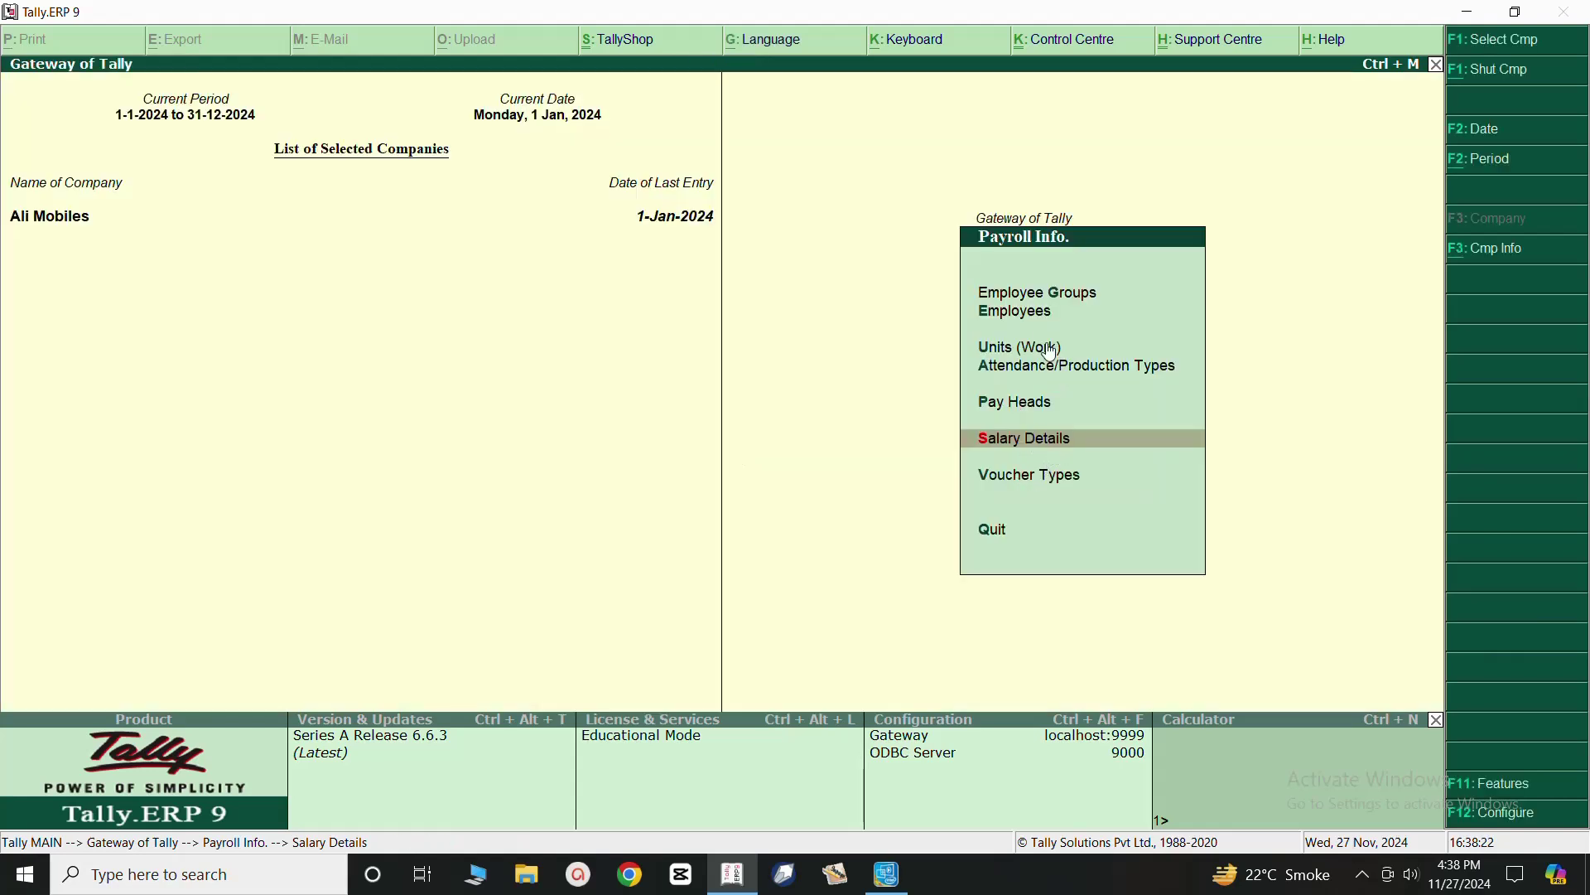
click(1023, 313)
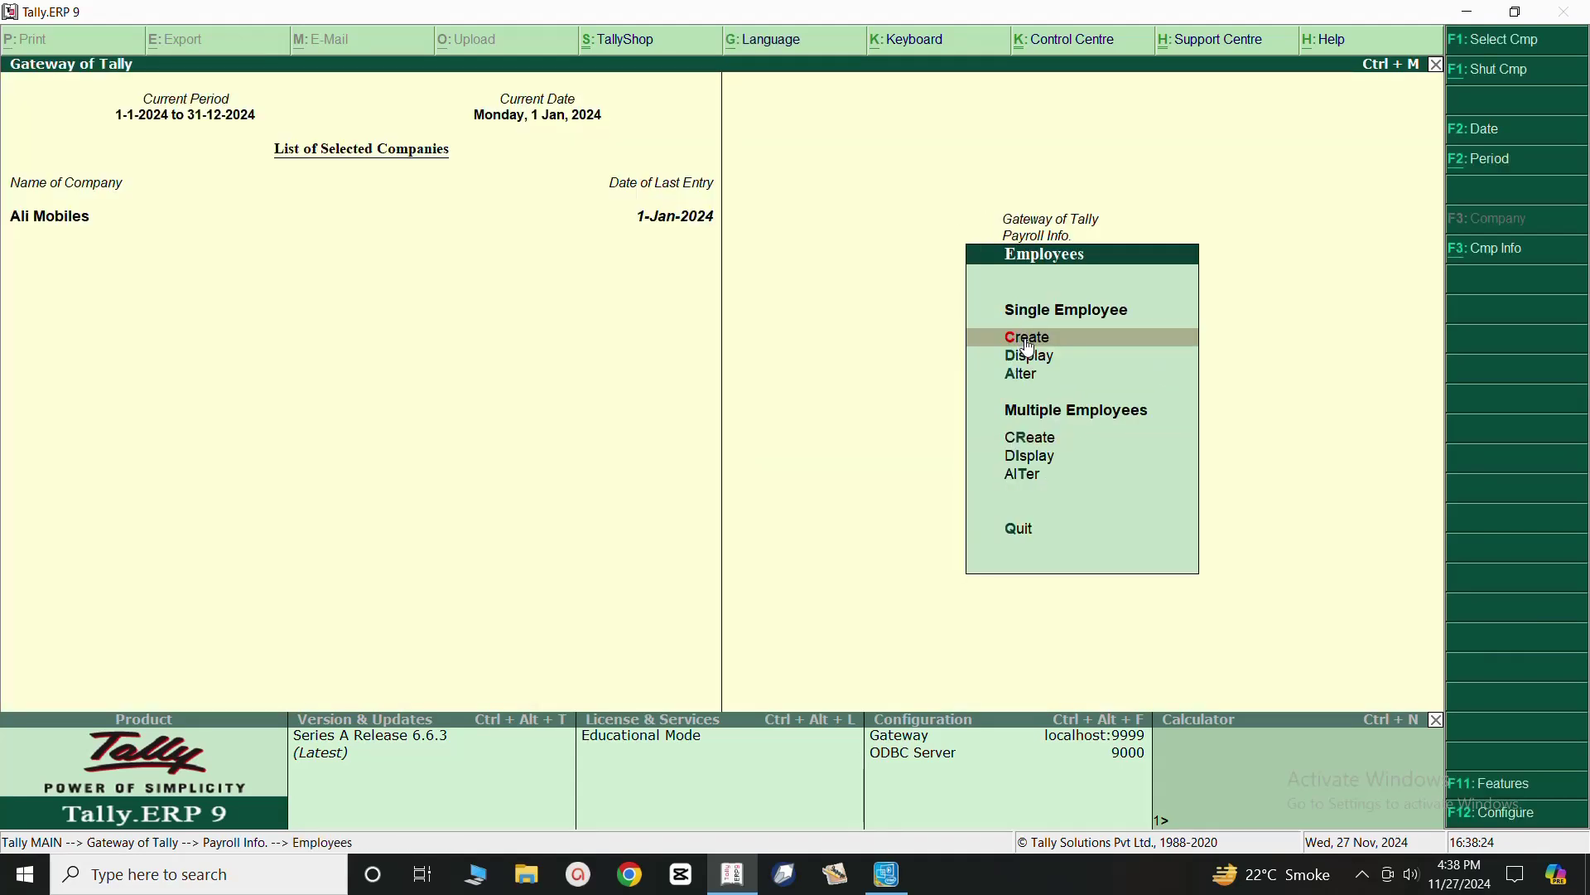
Create a new employee under Manufacturing Staff, joining 1-Jan-2024, with salary details set to No.
click(1028, 341)
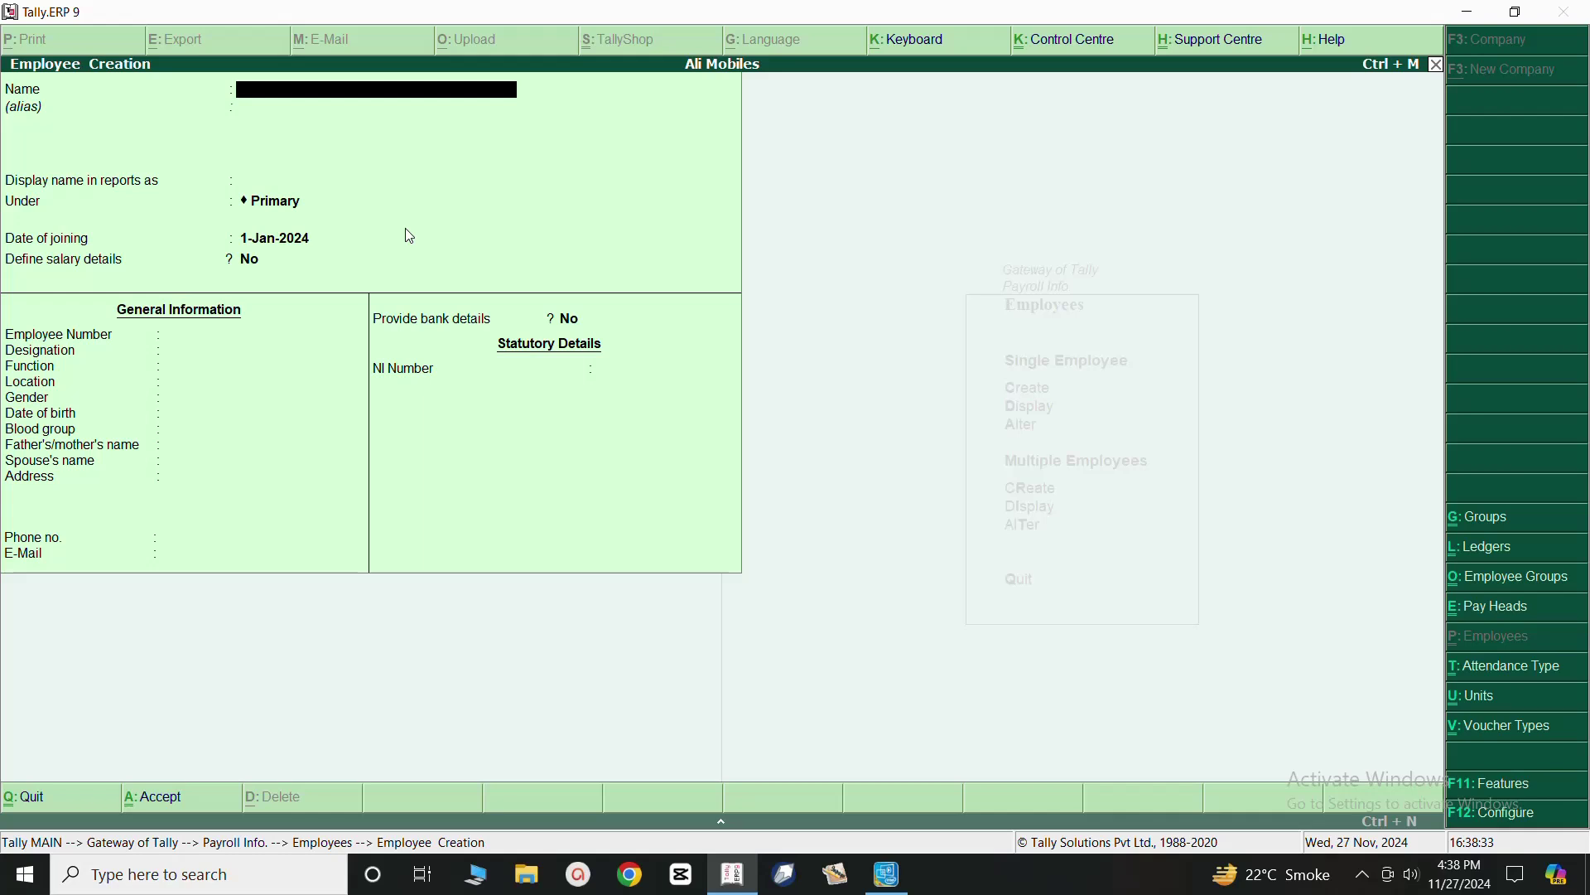
text(Zaman)
key(Return)
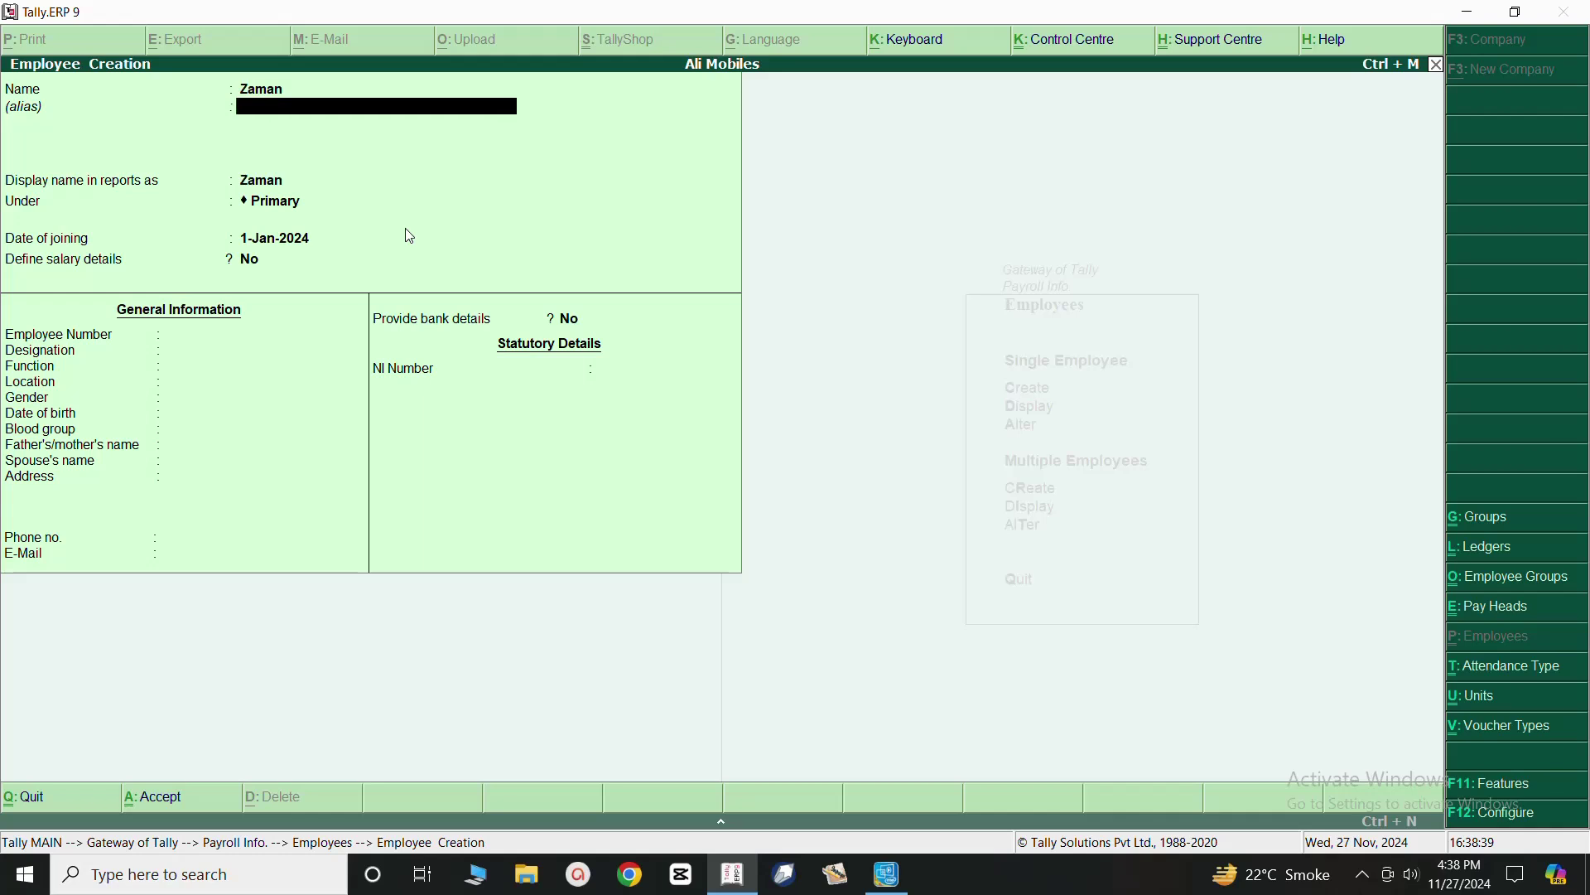
key(Return)
key(Return)
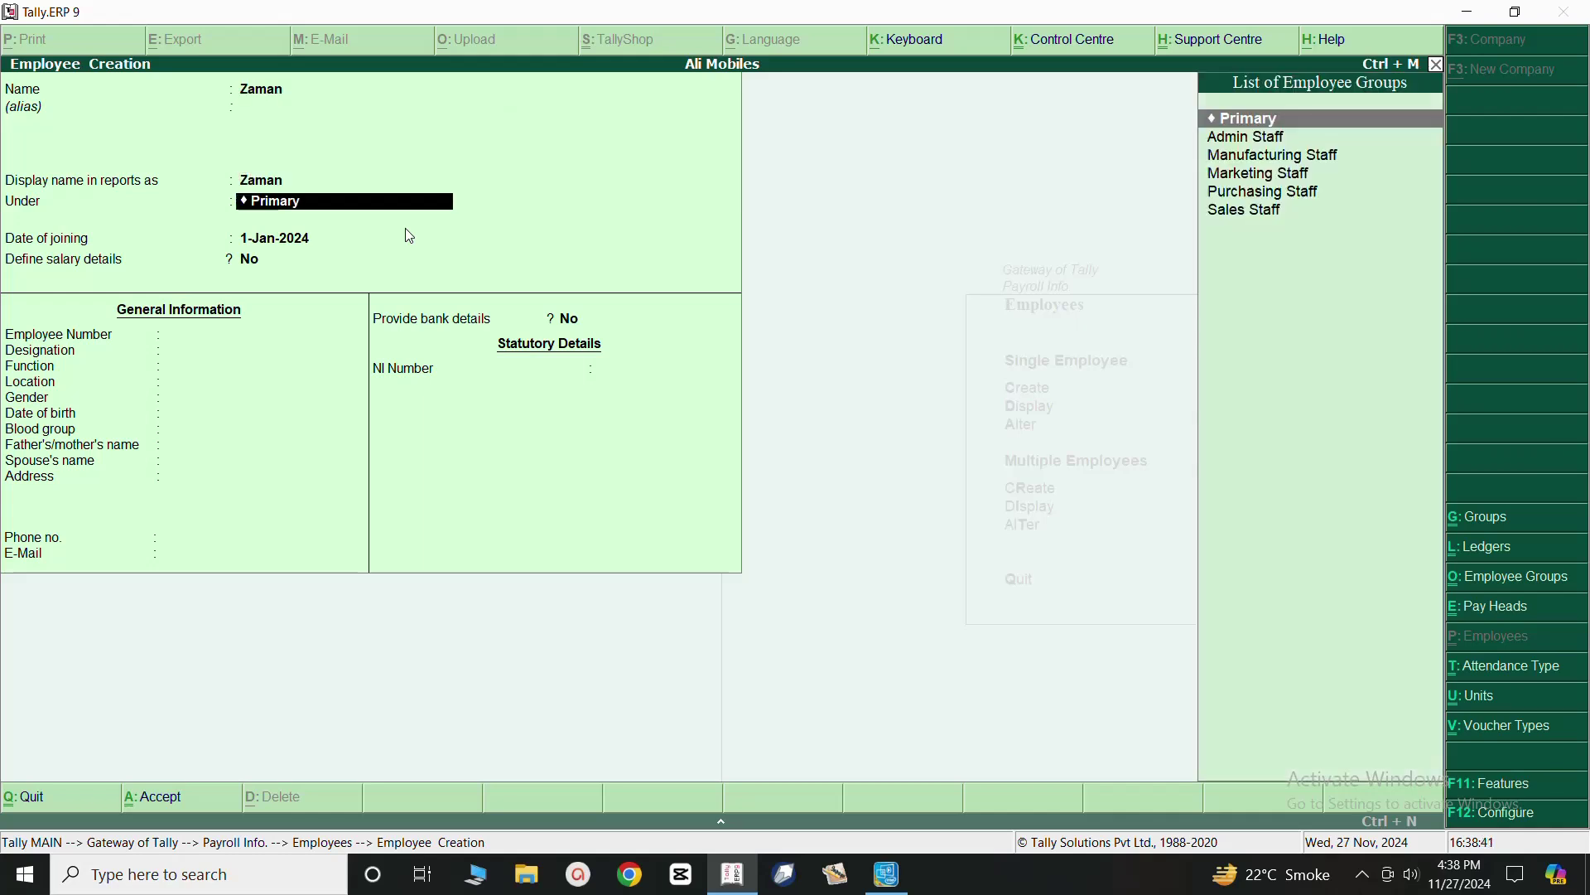
click(1255, 158)
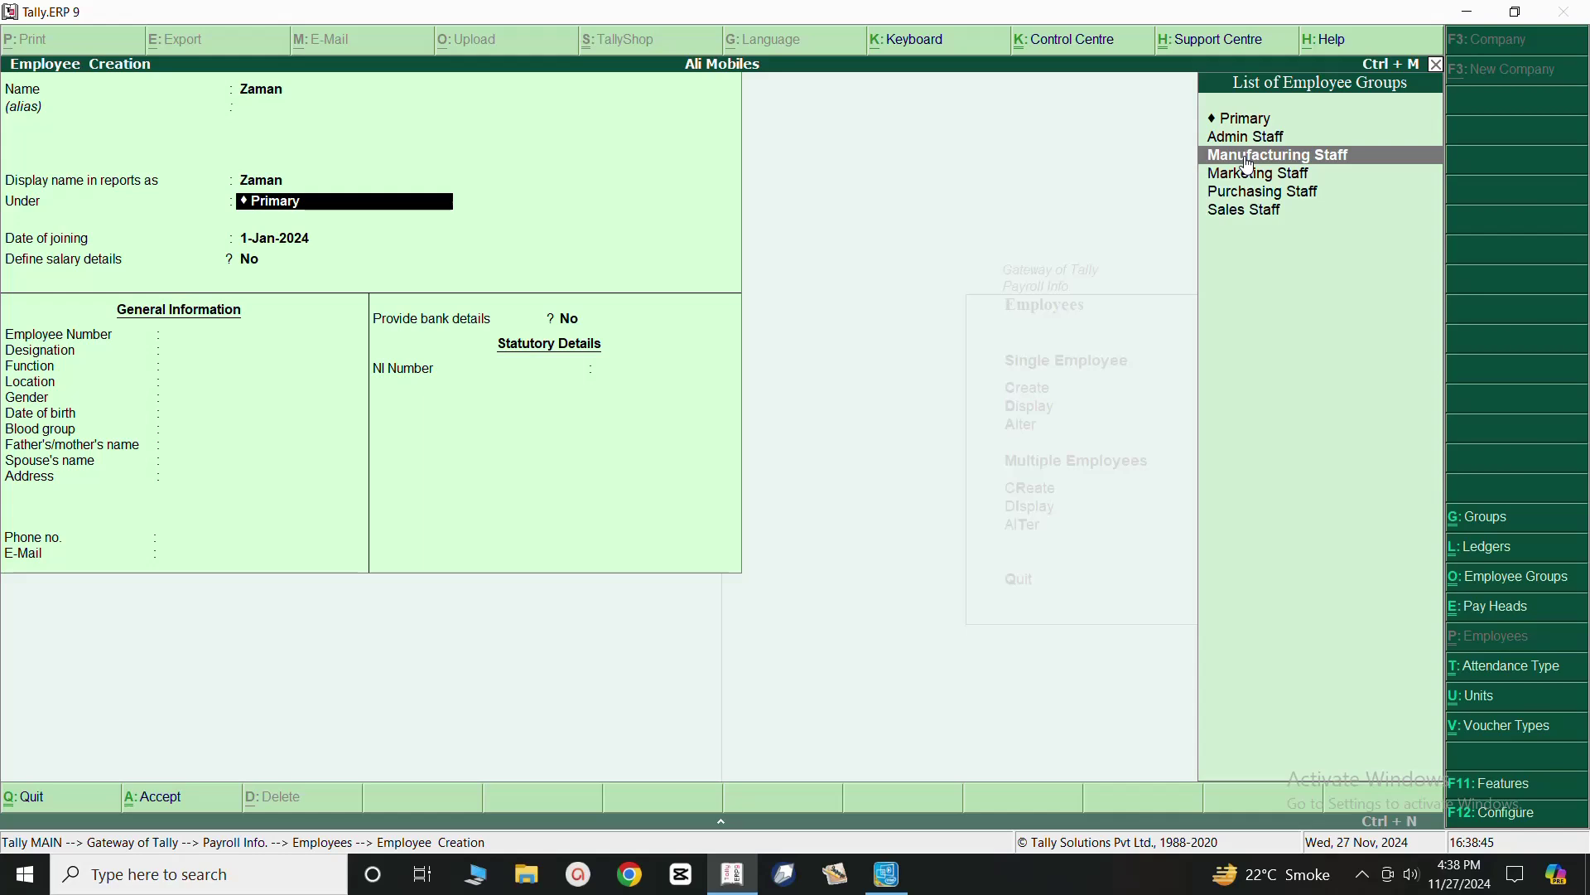
click(1252, 158)
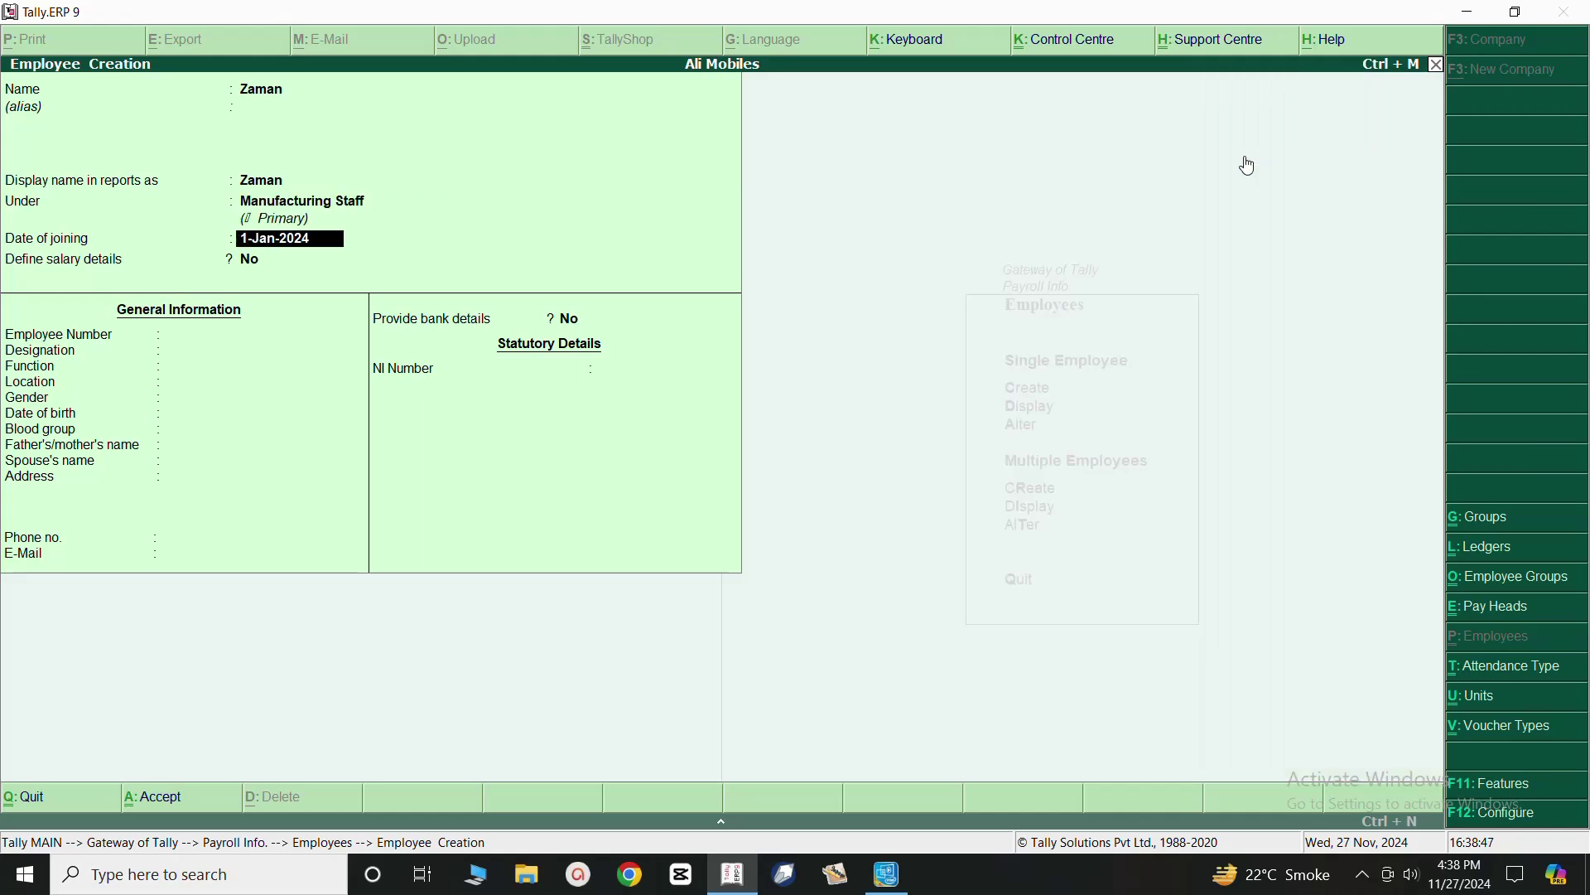
key(Return)
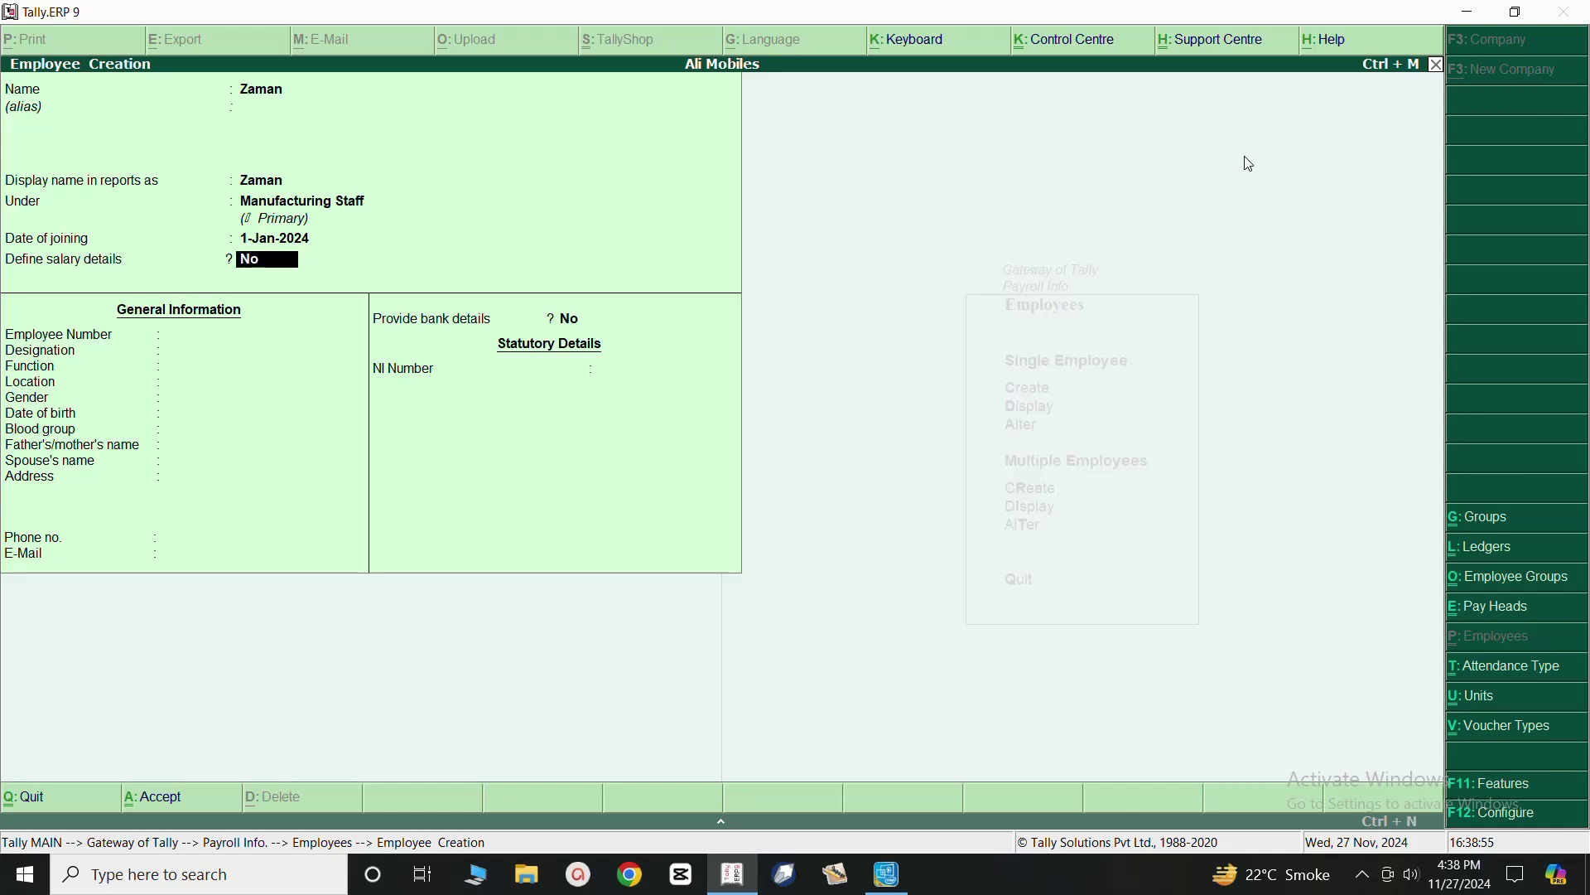
key(Return)
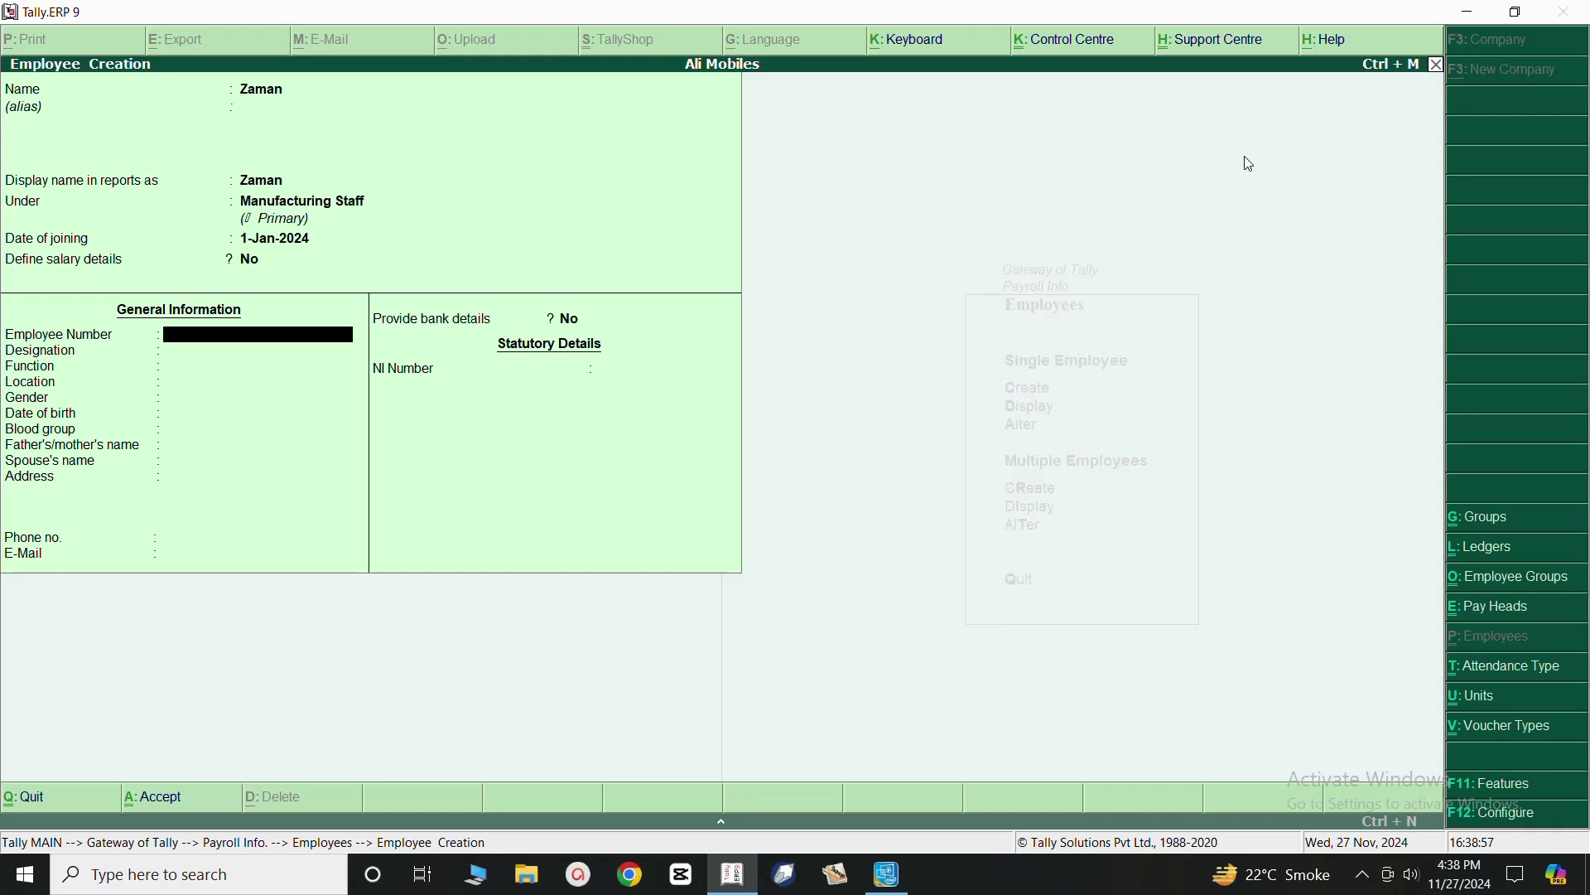
key(Return)
key(Return)
key(Return)
key(Return)
key(Return)
key(Return)
key(Return)
key(Return)
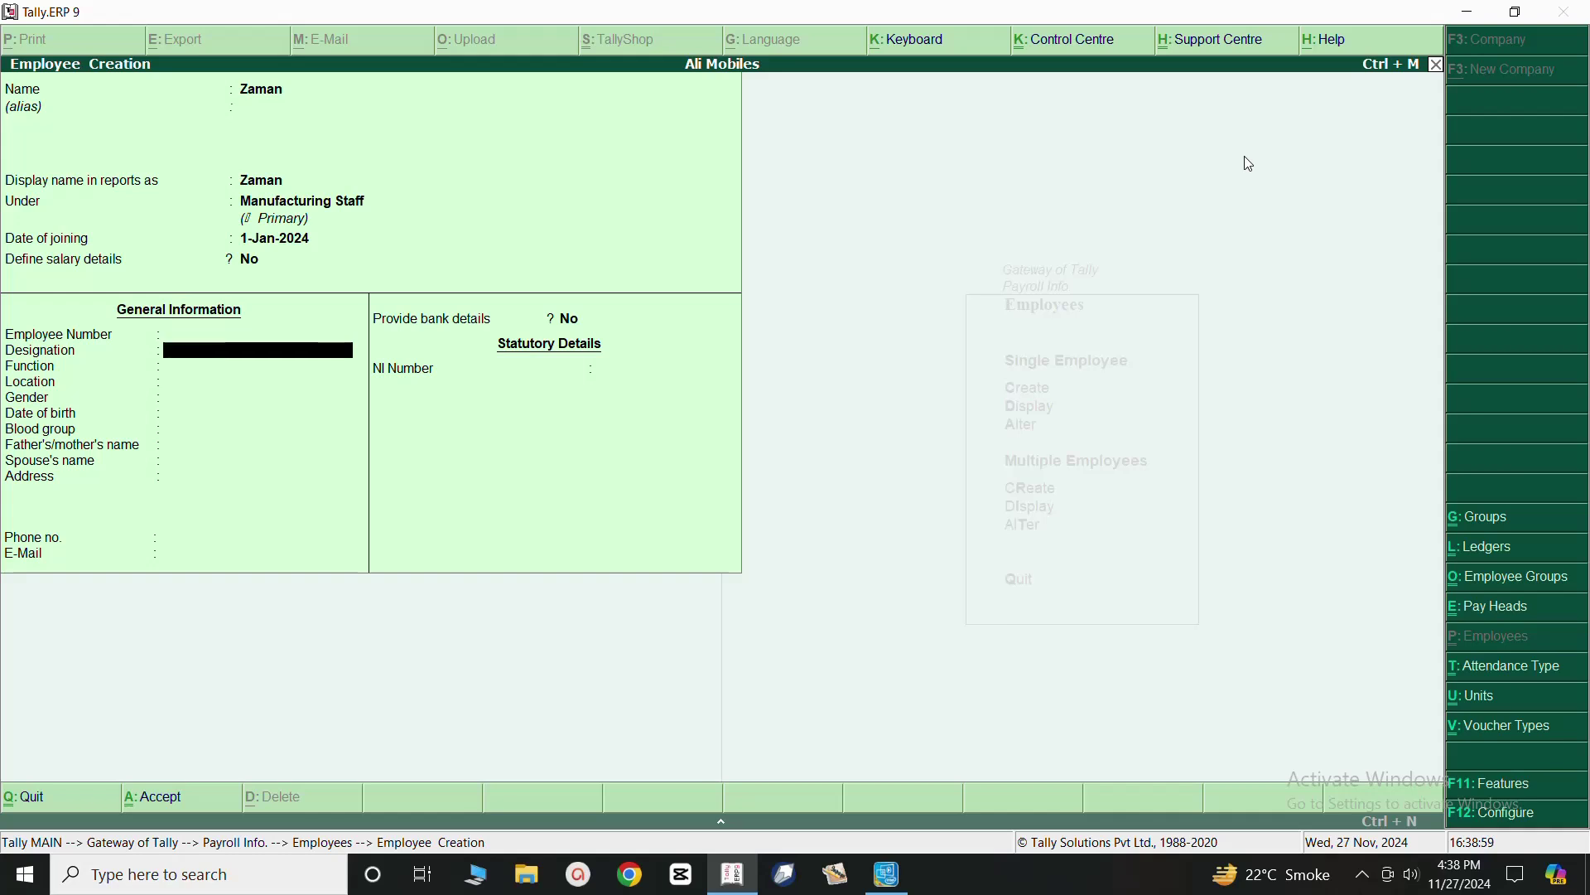
key(Return)
key(Return)
key(Return)
key(Return)
key(Return)
key(Return)
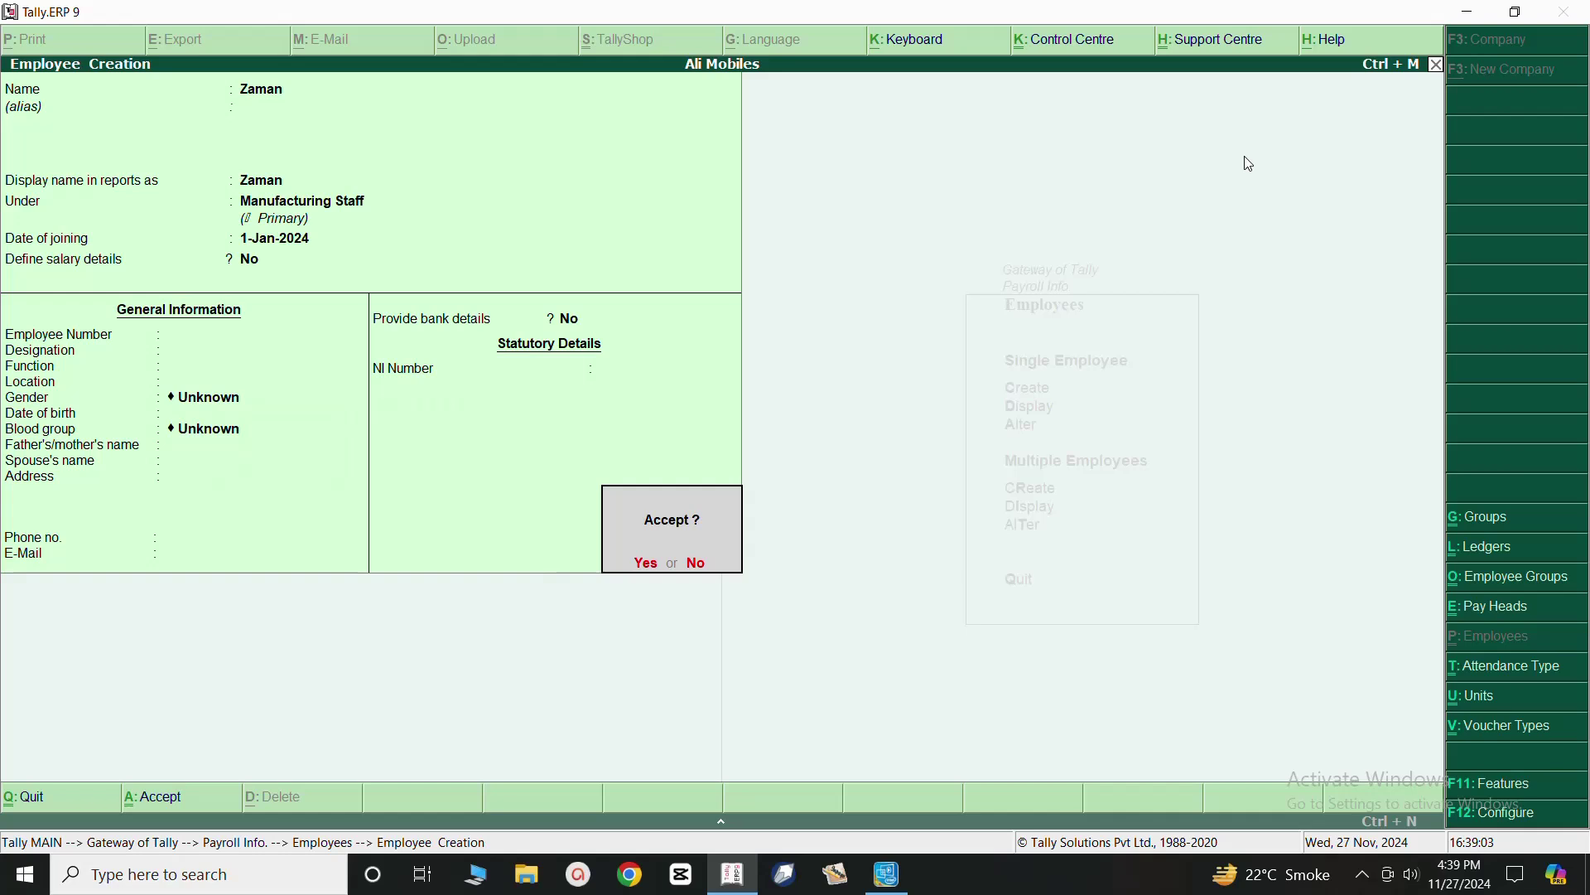
Save the new Manufacturing Staff employee and bring up the Salary Details > Define employee list.
click(647, 564)
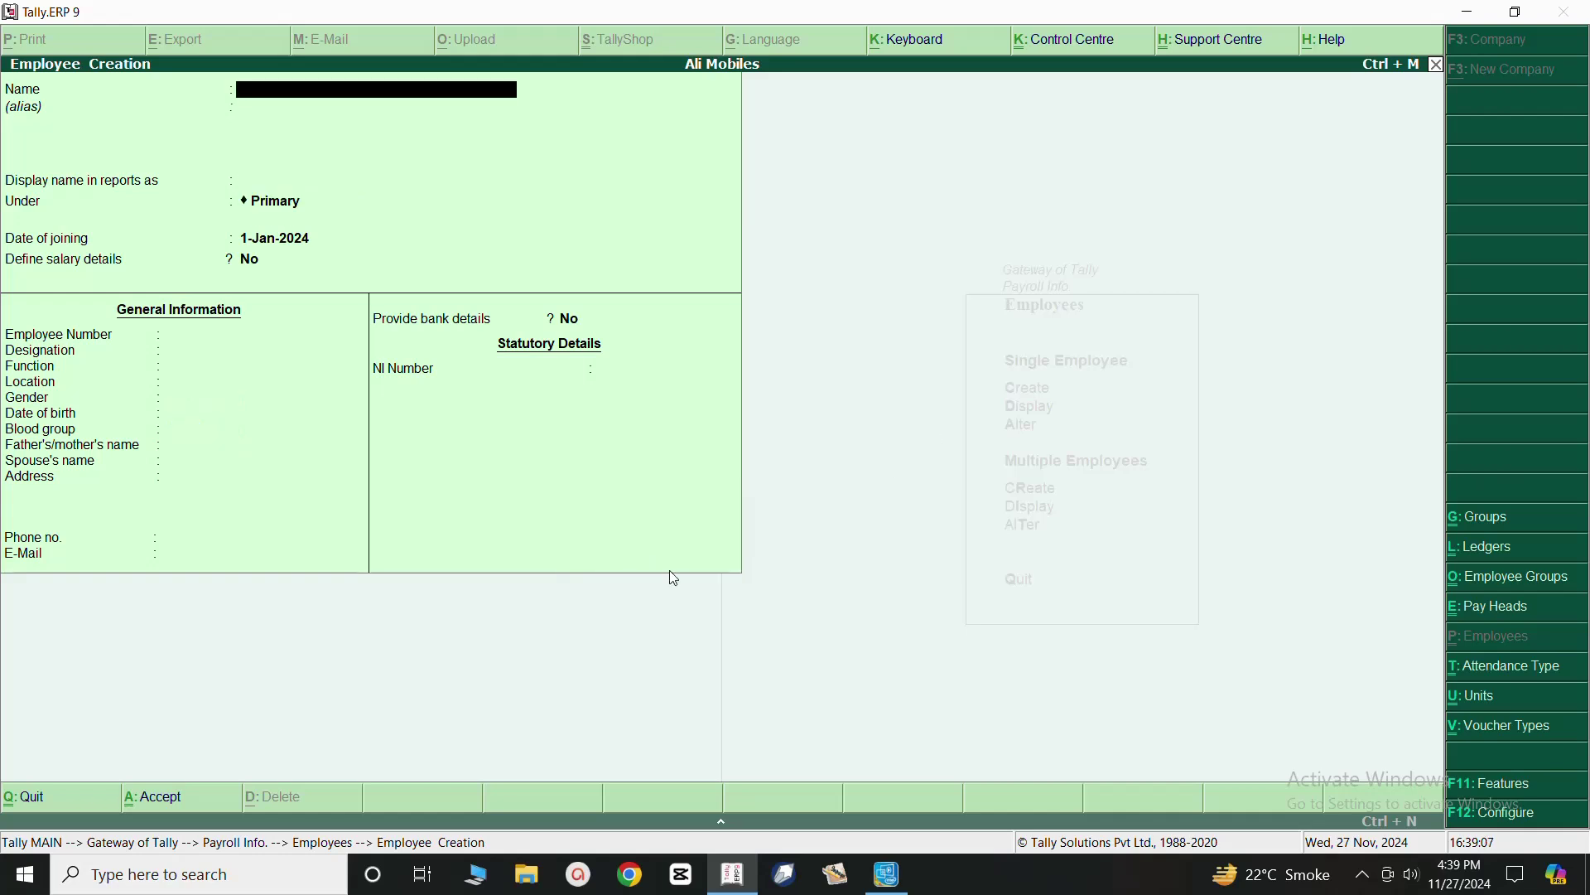
key(Escape)
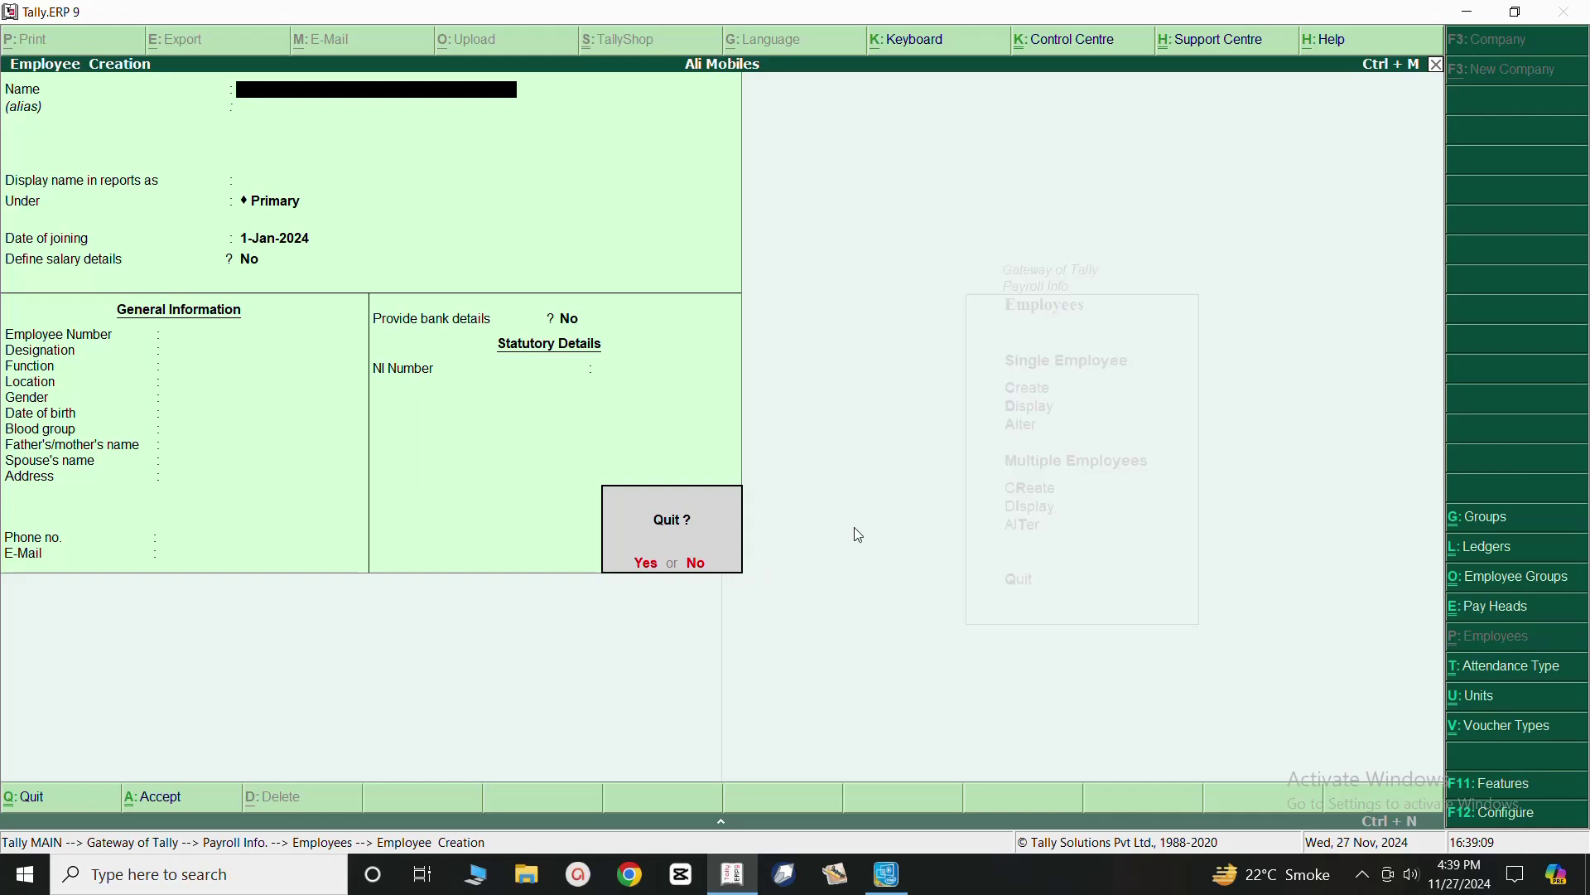
key(y)
key(Escape)
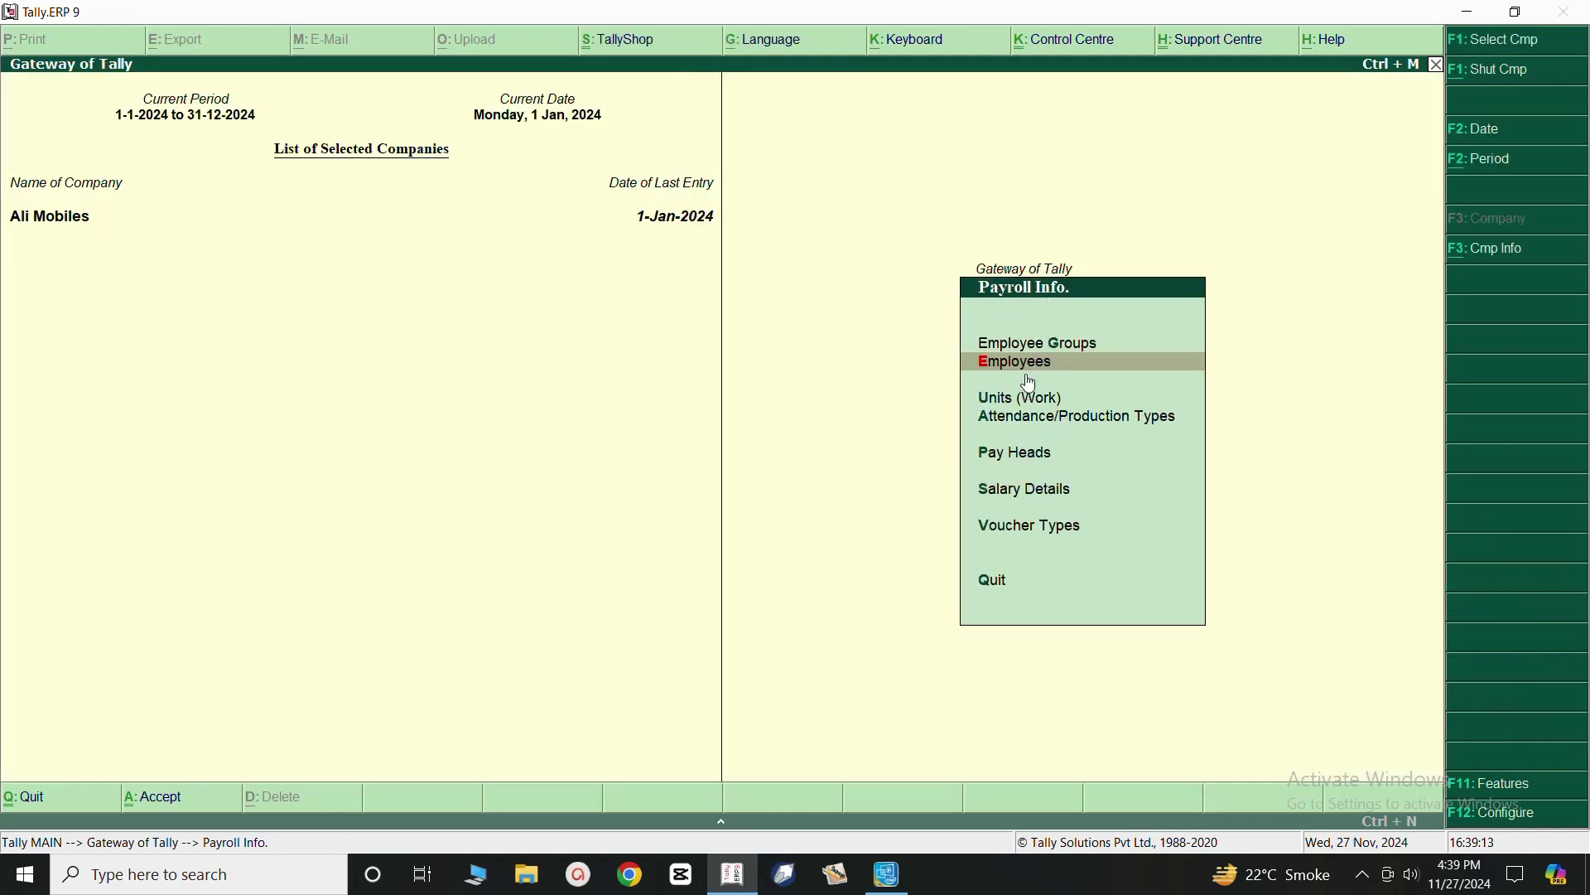
click(1011, 498)
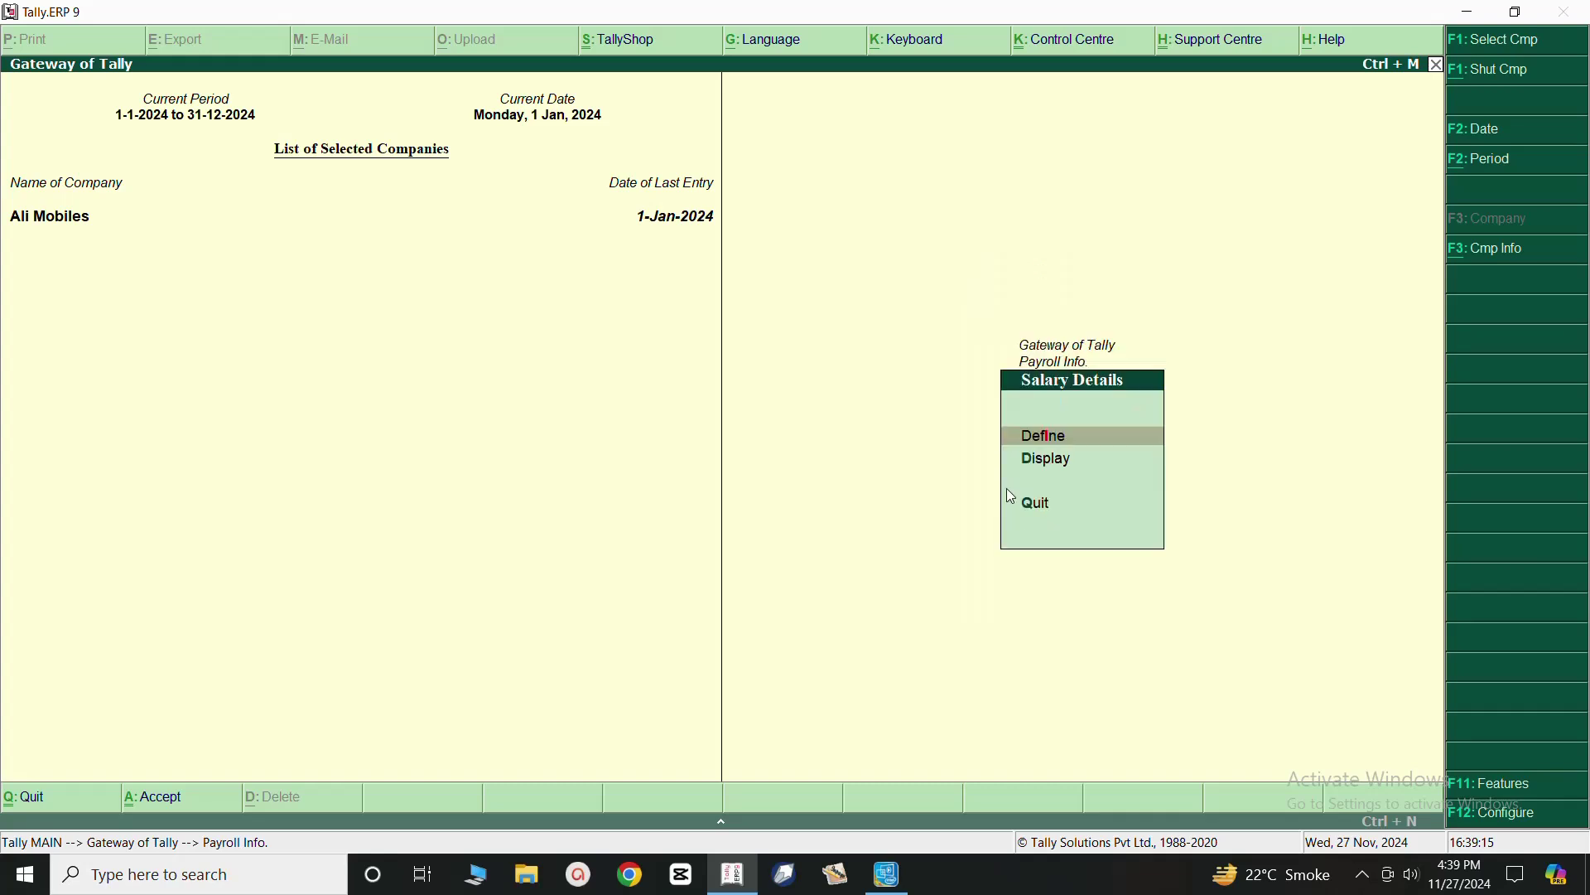
click(1032, 435)
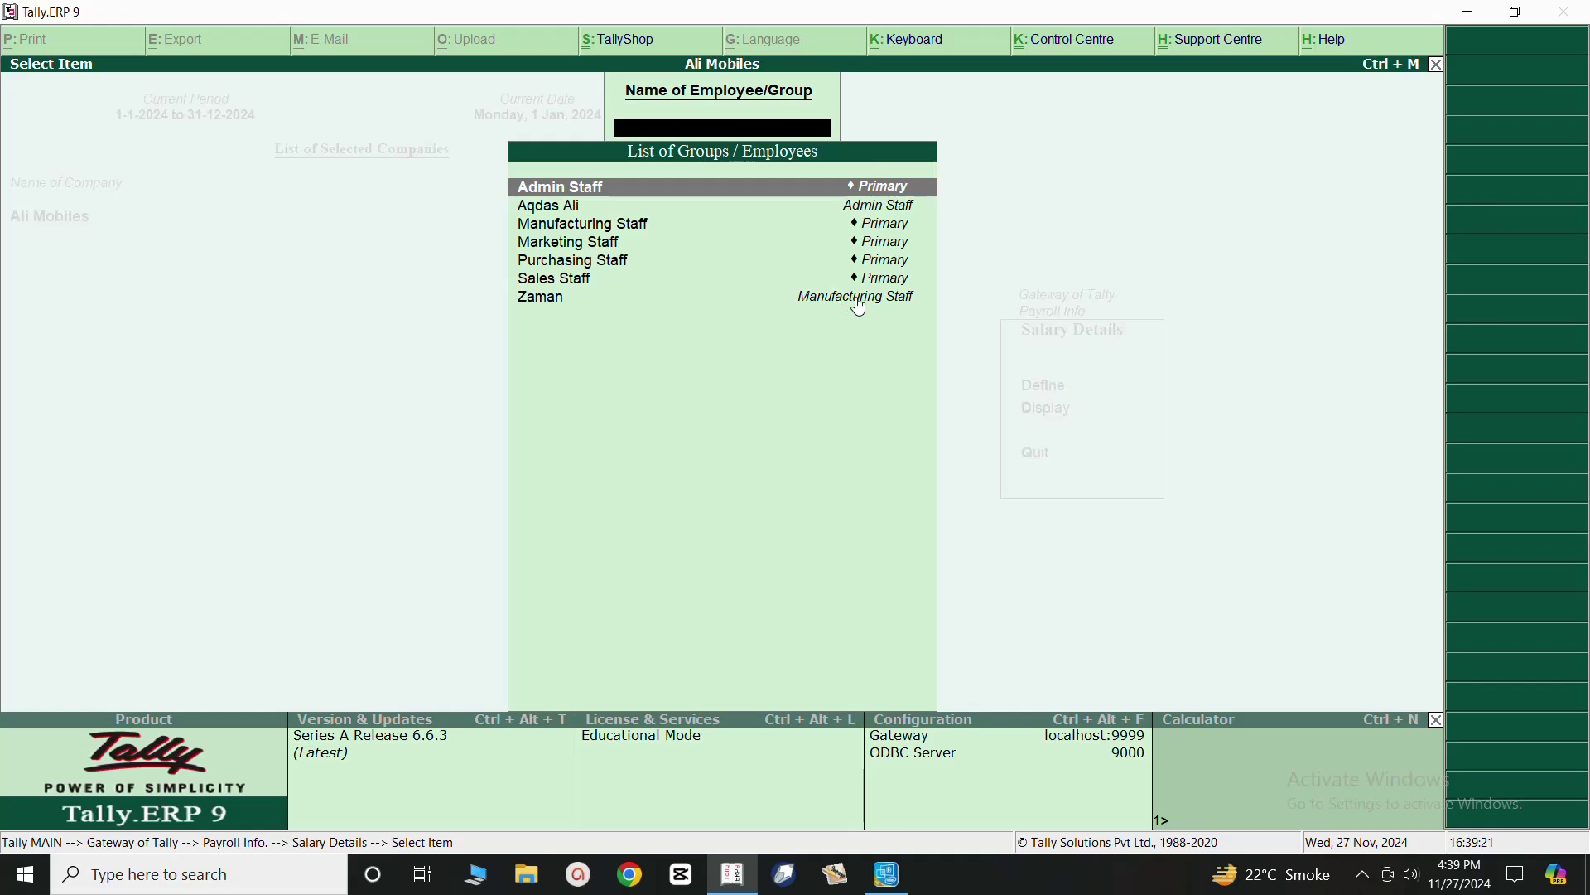
Open the Manufacturing Staff employee's salary details, effective from 1-Jan-2024.
click(541, 307)
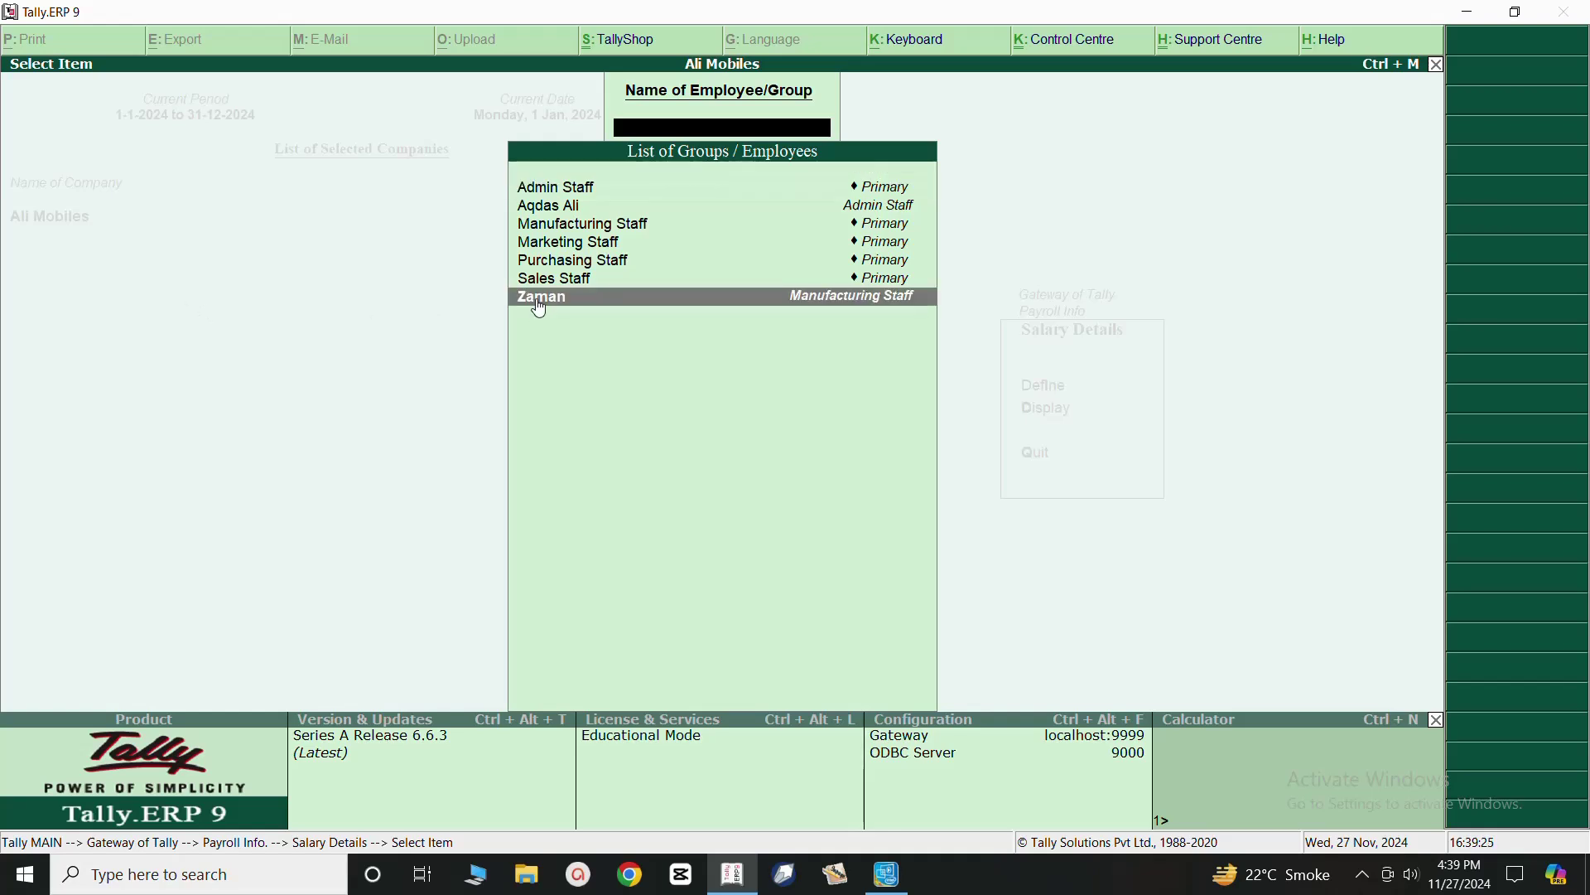
click(540, 305)
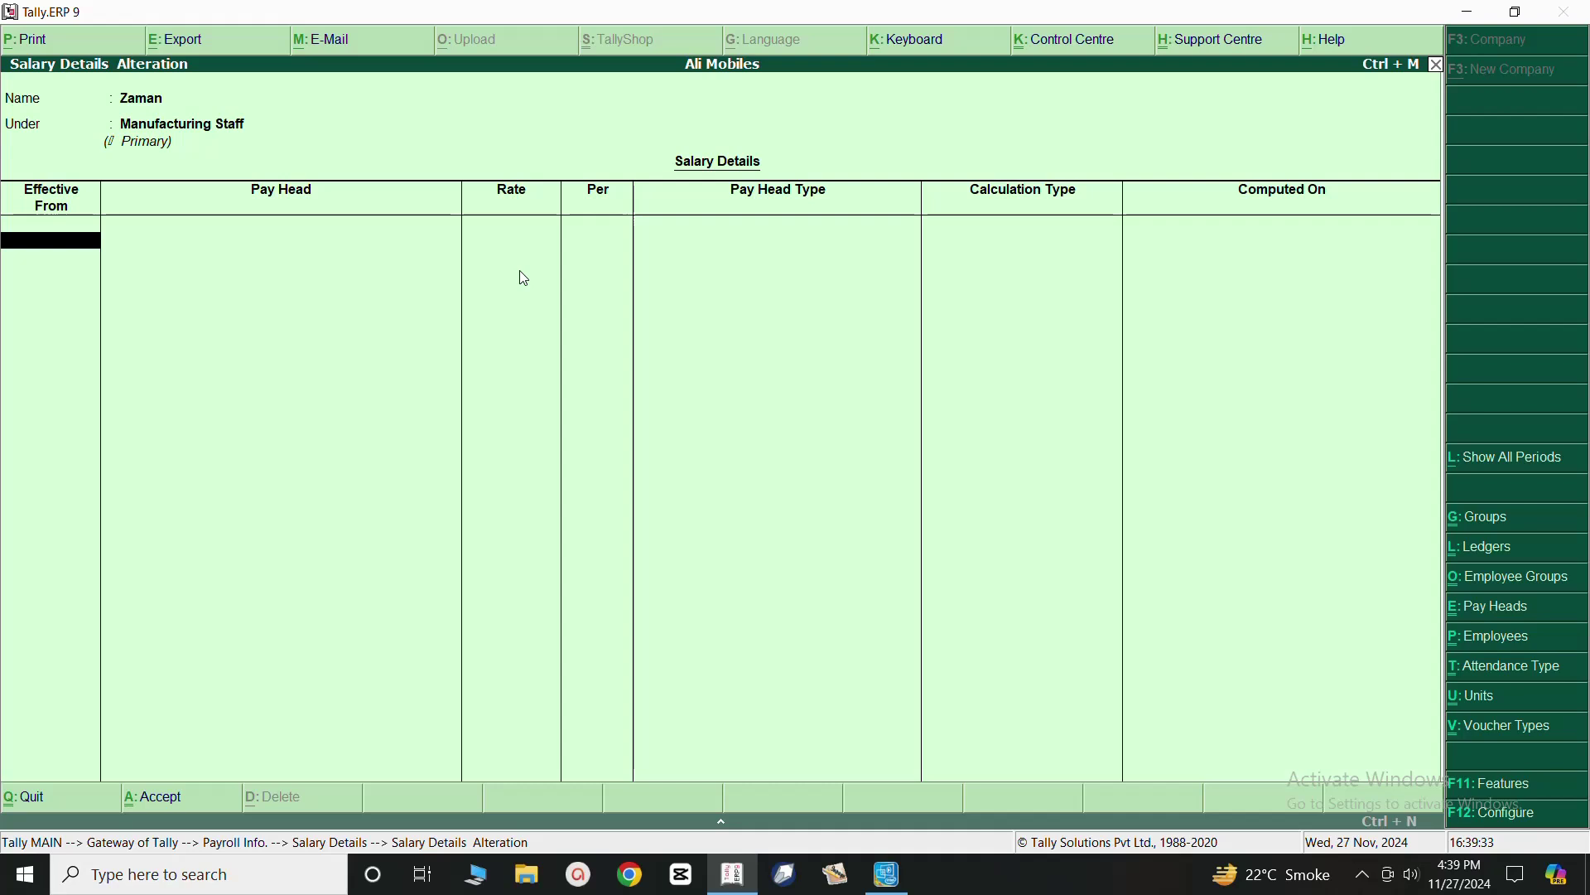
key(Return)
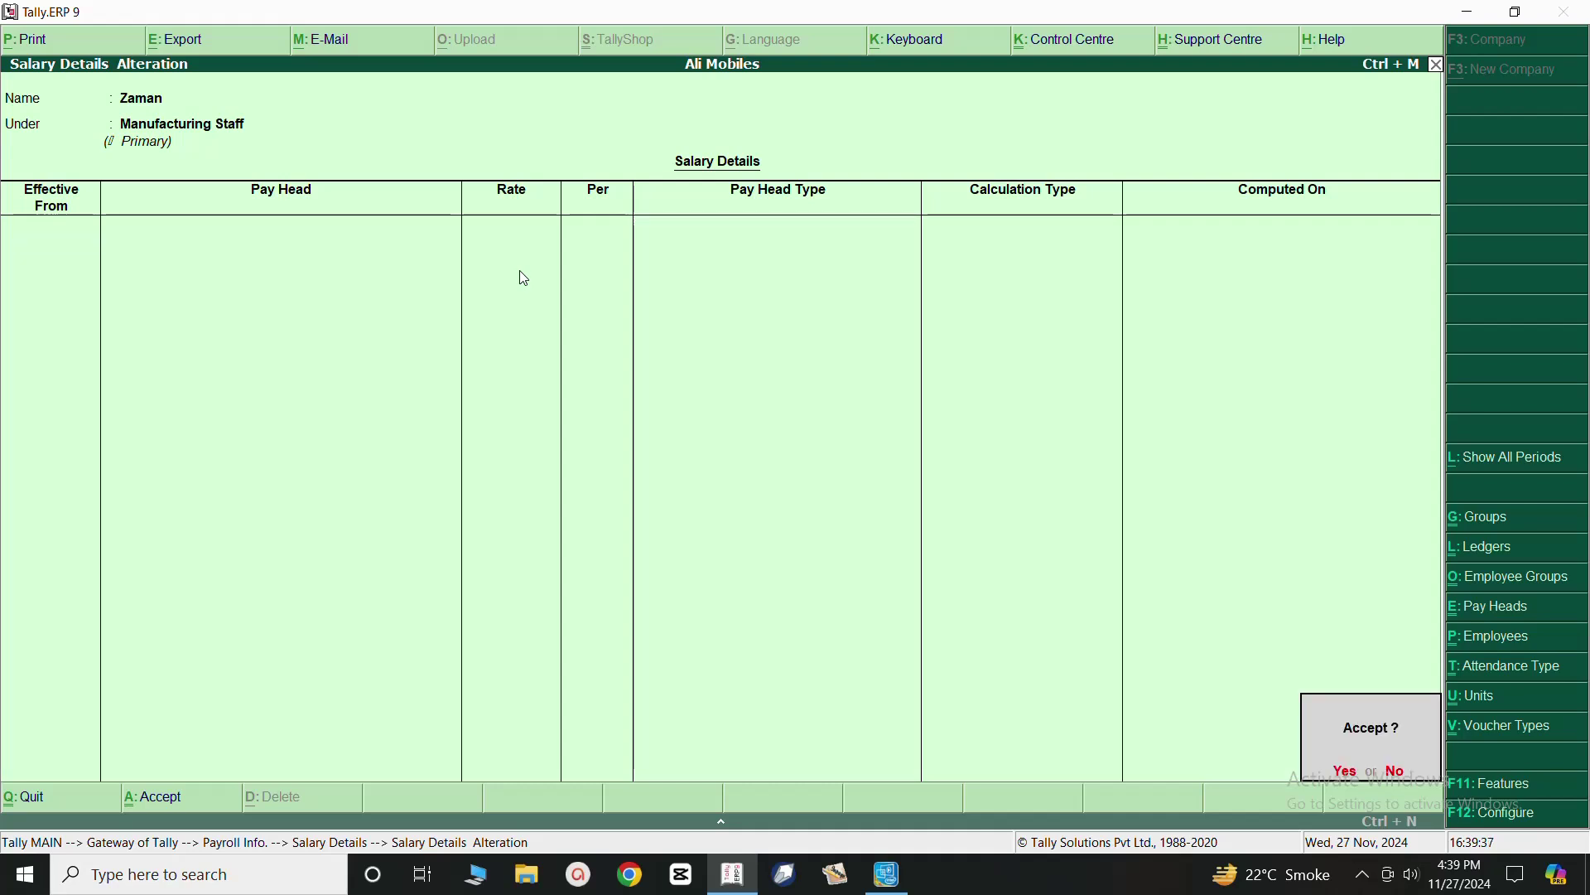
key(Escape)
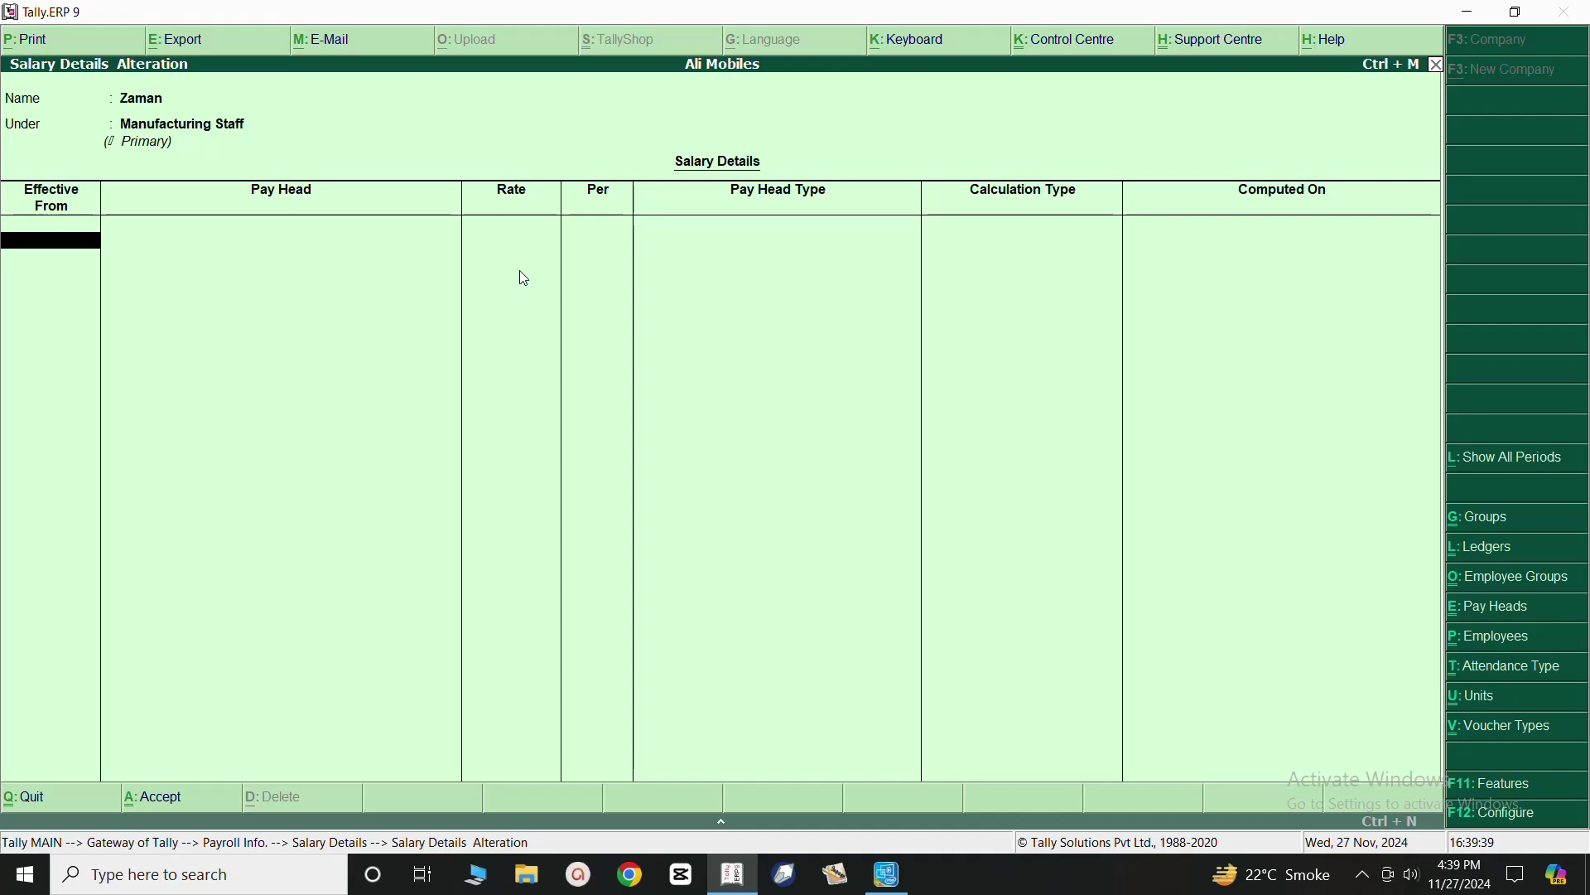
text(1)
key(Return)
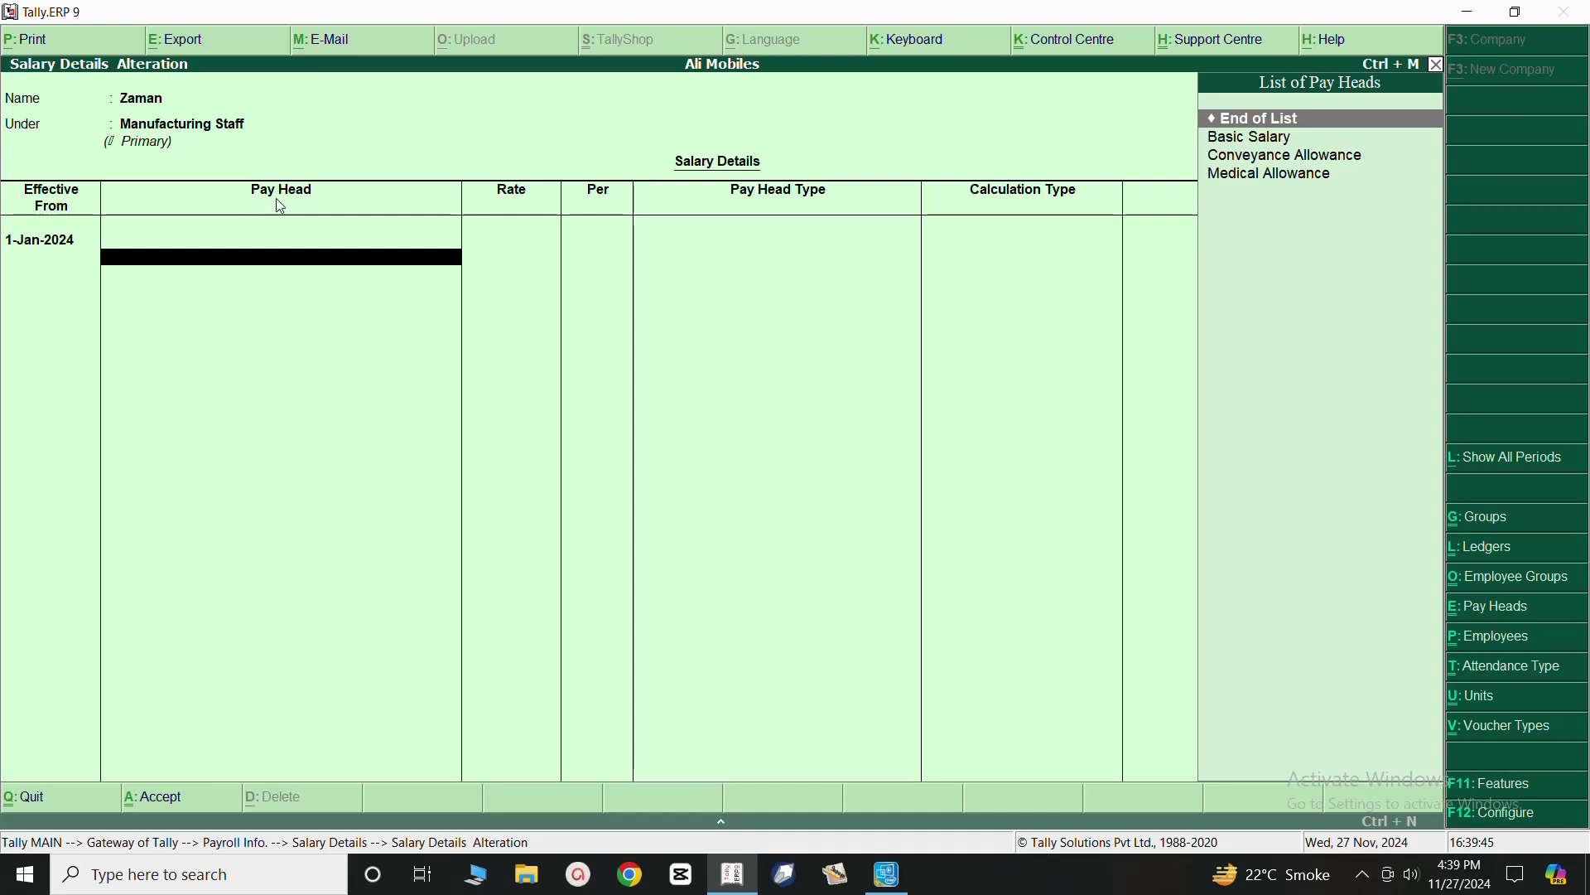
Add Basic Salary at 65,000 and Conveyance Allowance at 8,000 monthly, then save.
click(1238, 144)
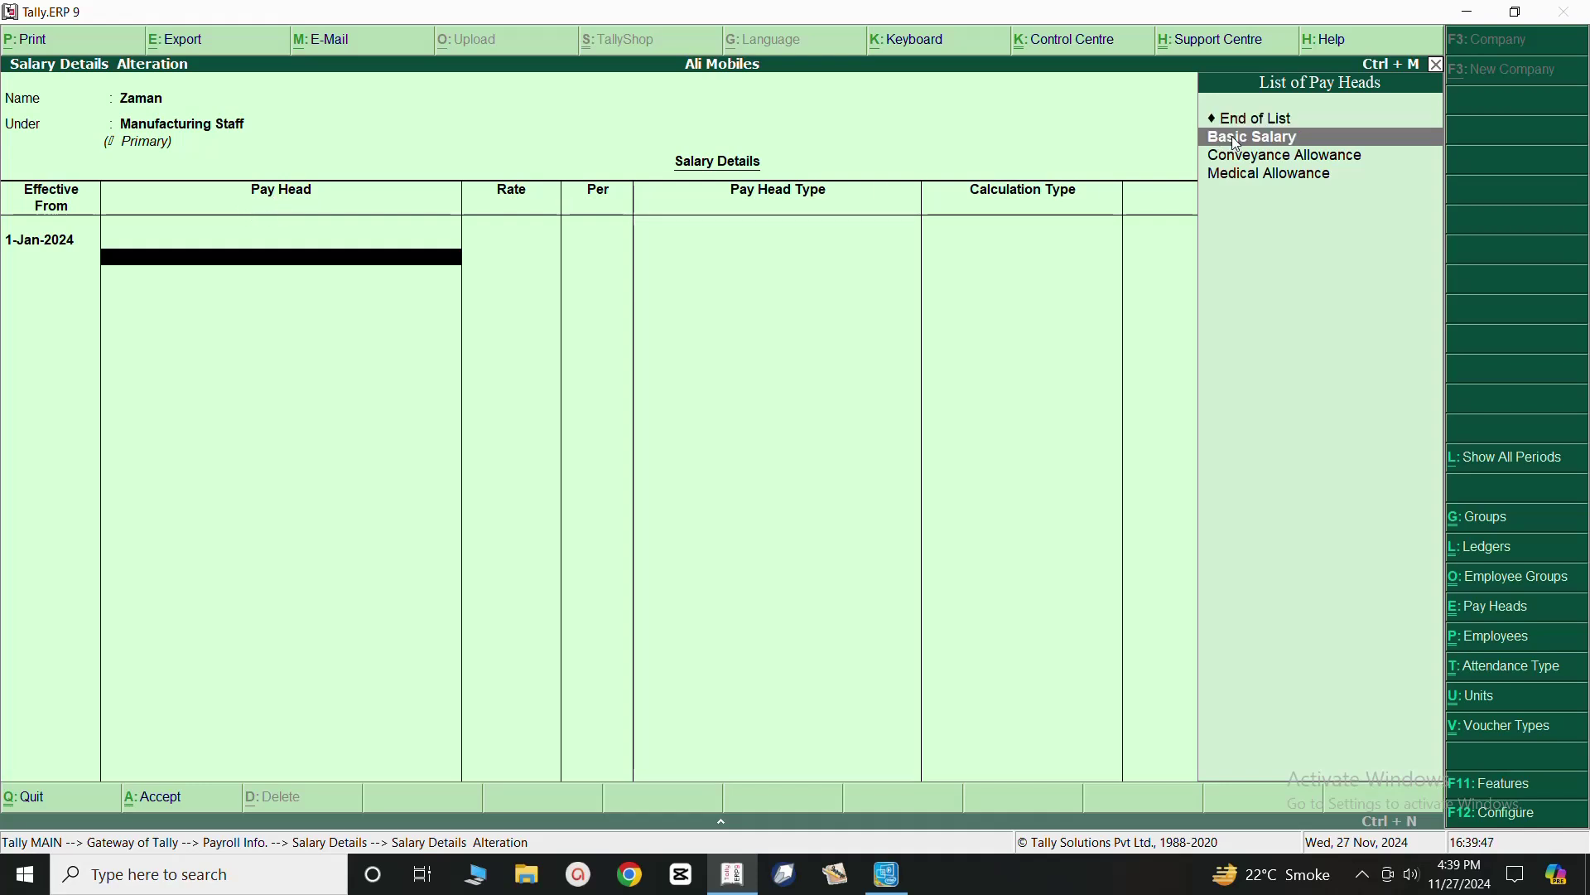
click(1237, 147)
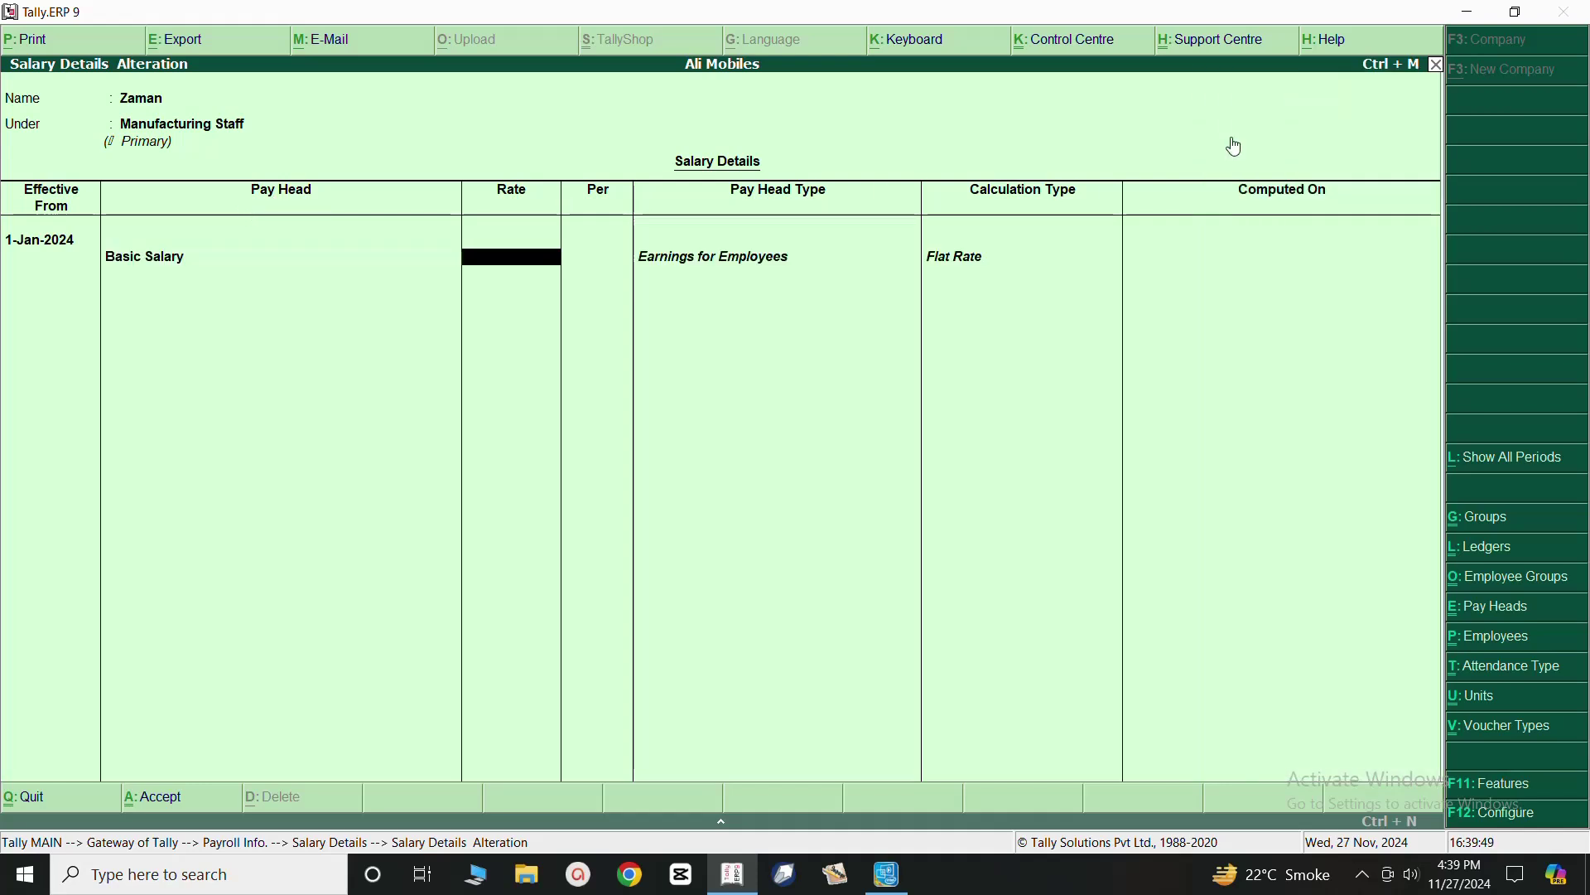
text(65000)
key(Return)
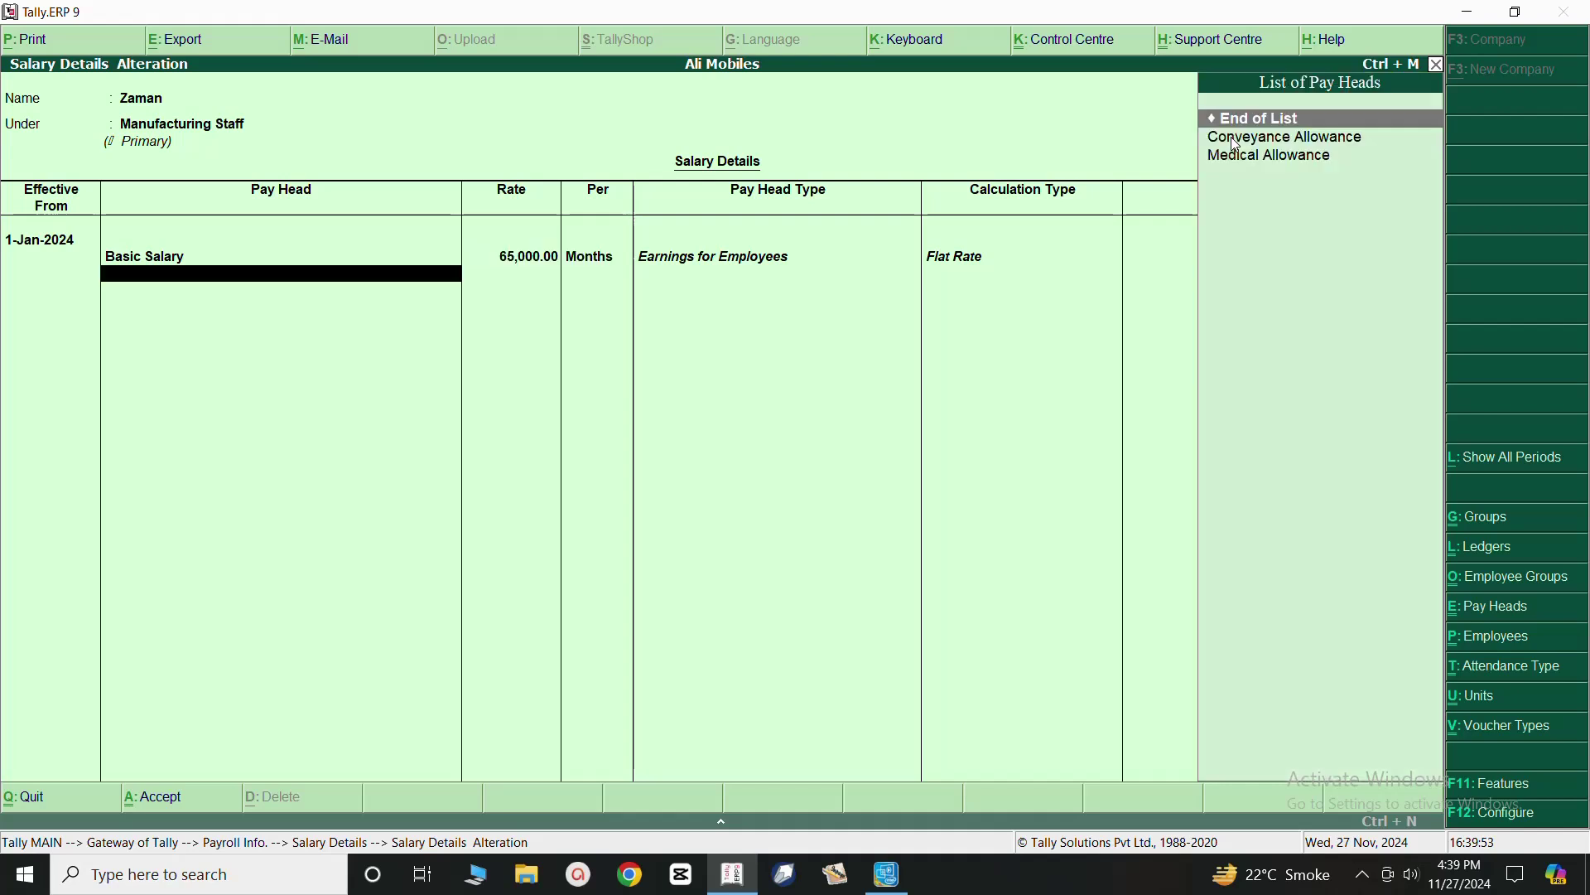
click(1238, 146)
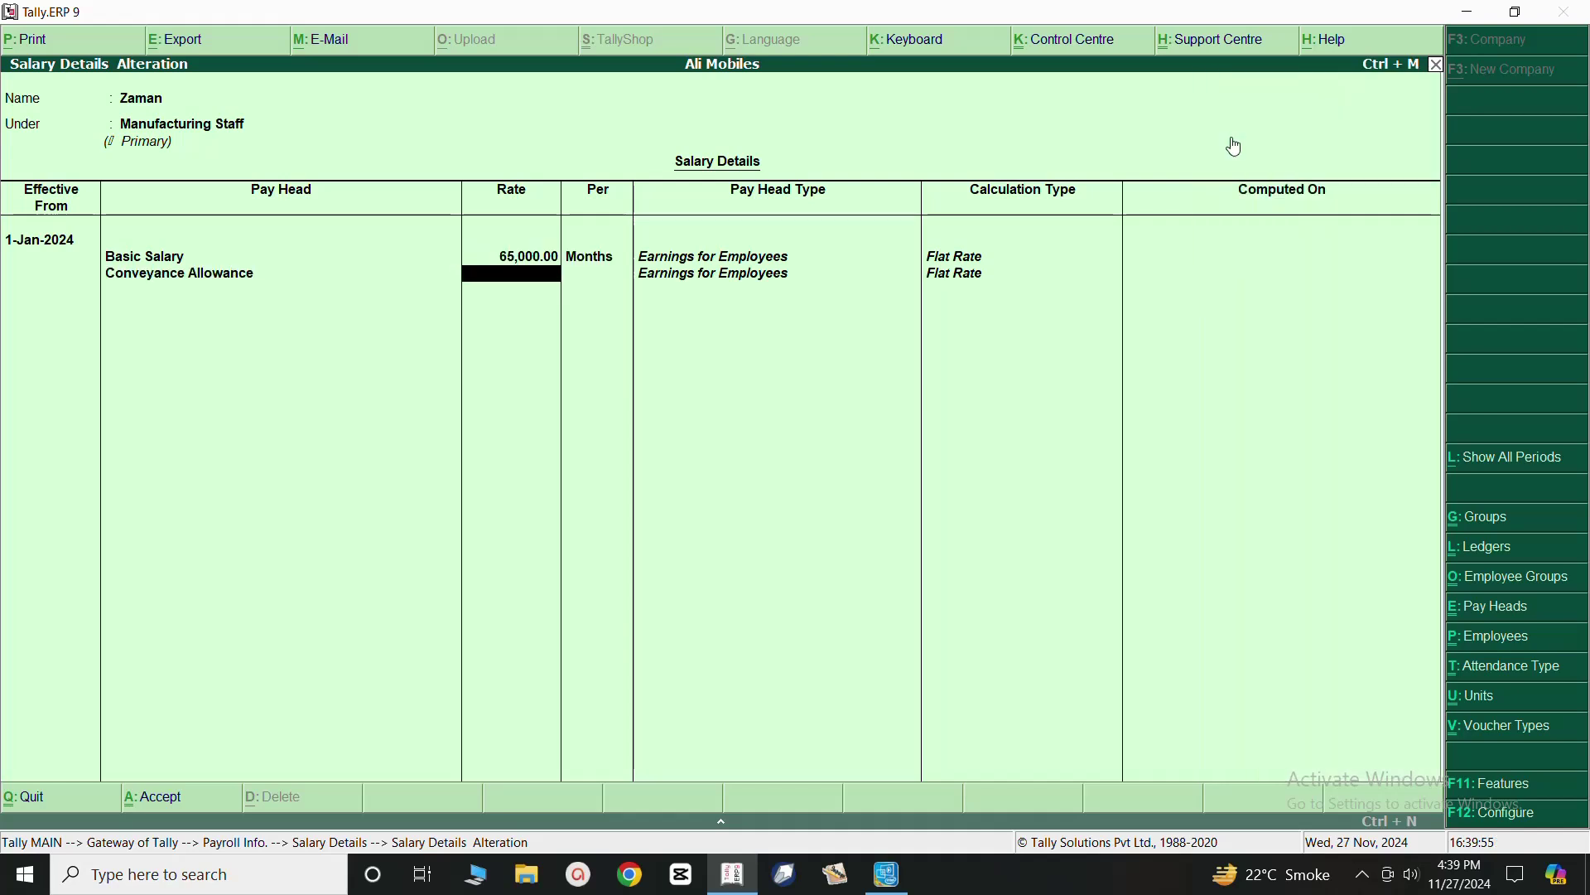
text(8000)
key(Return)
key(Return)
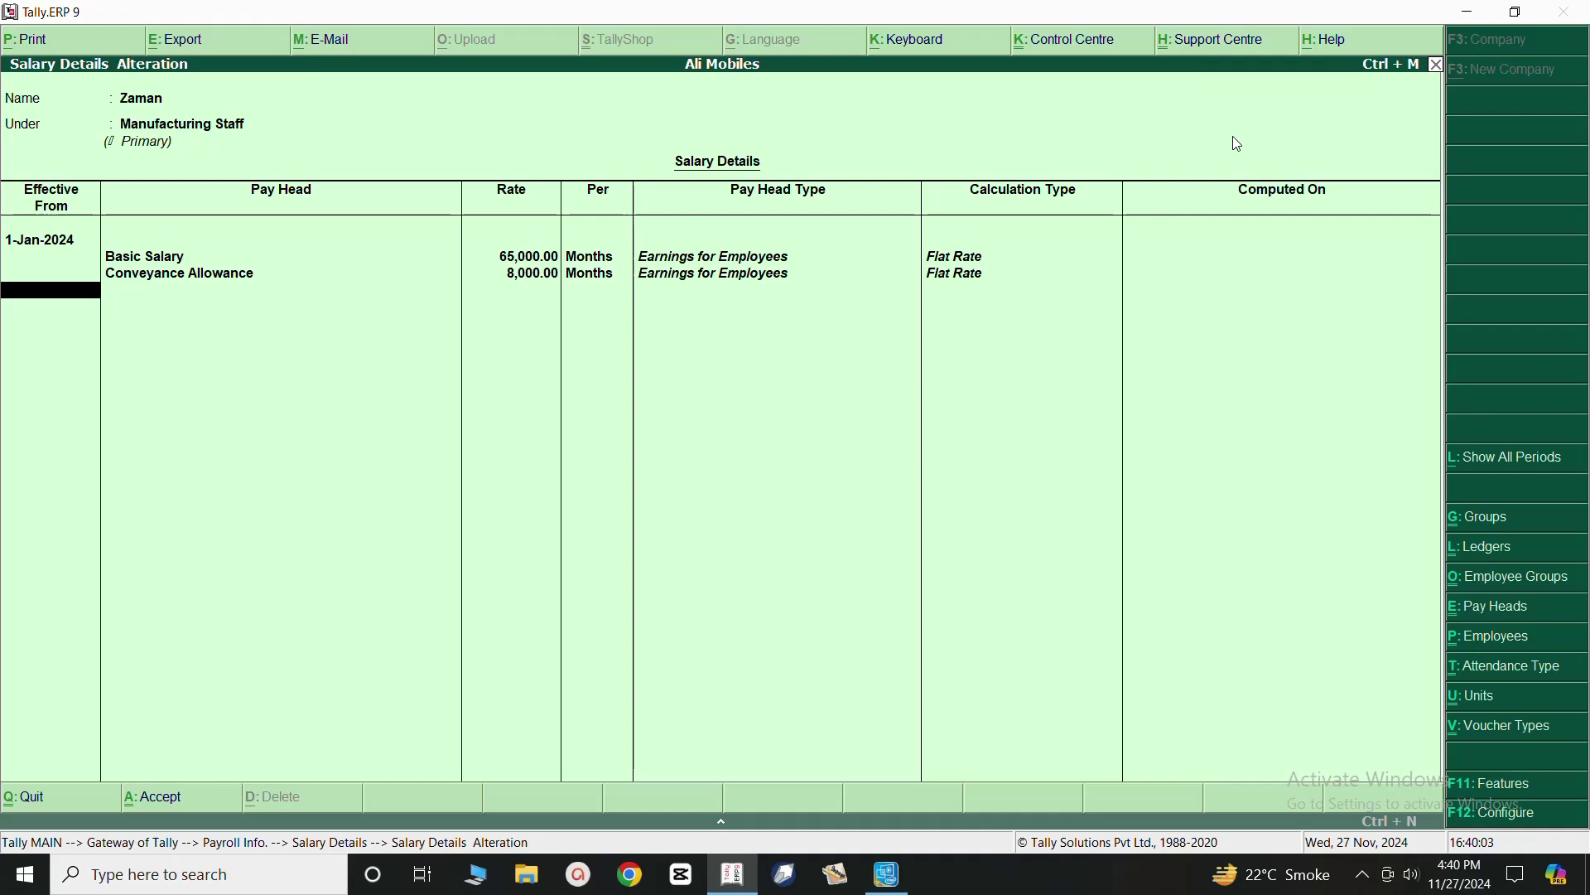
key(Return)
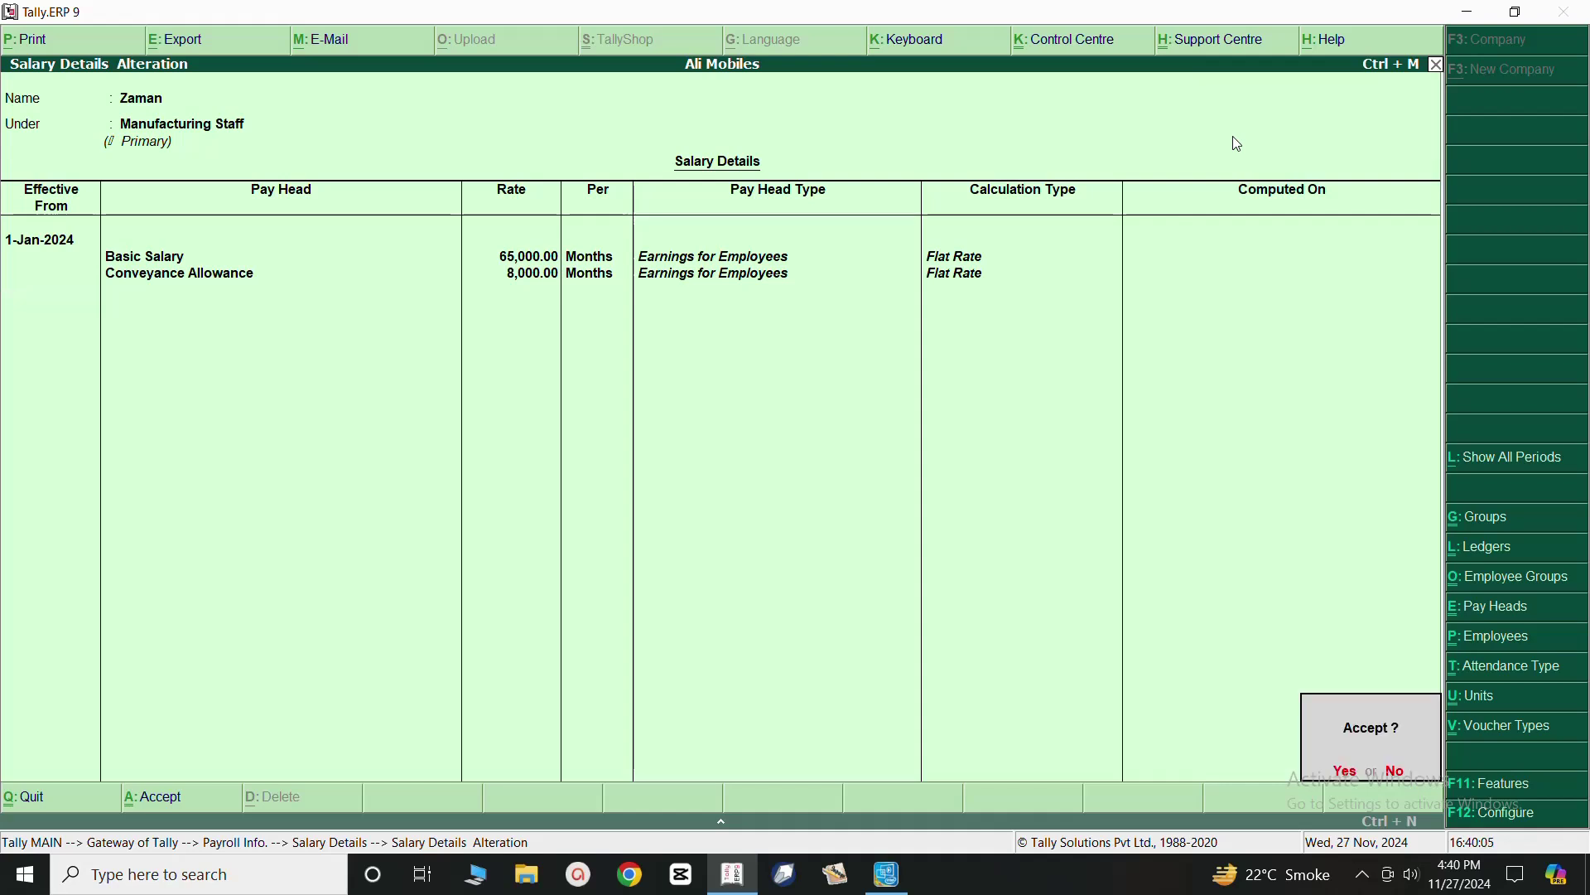
click(1350, 782)
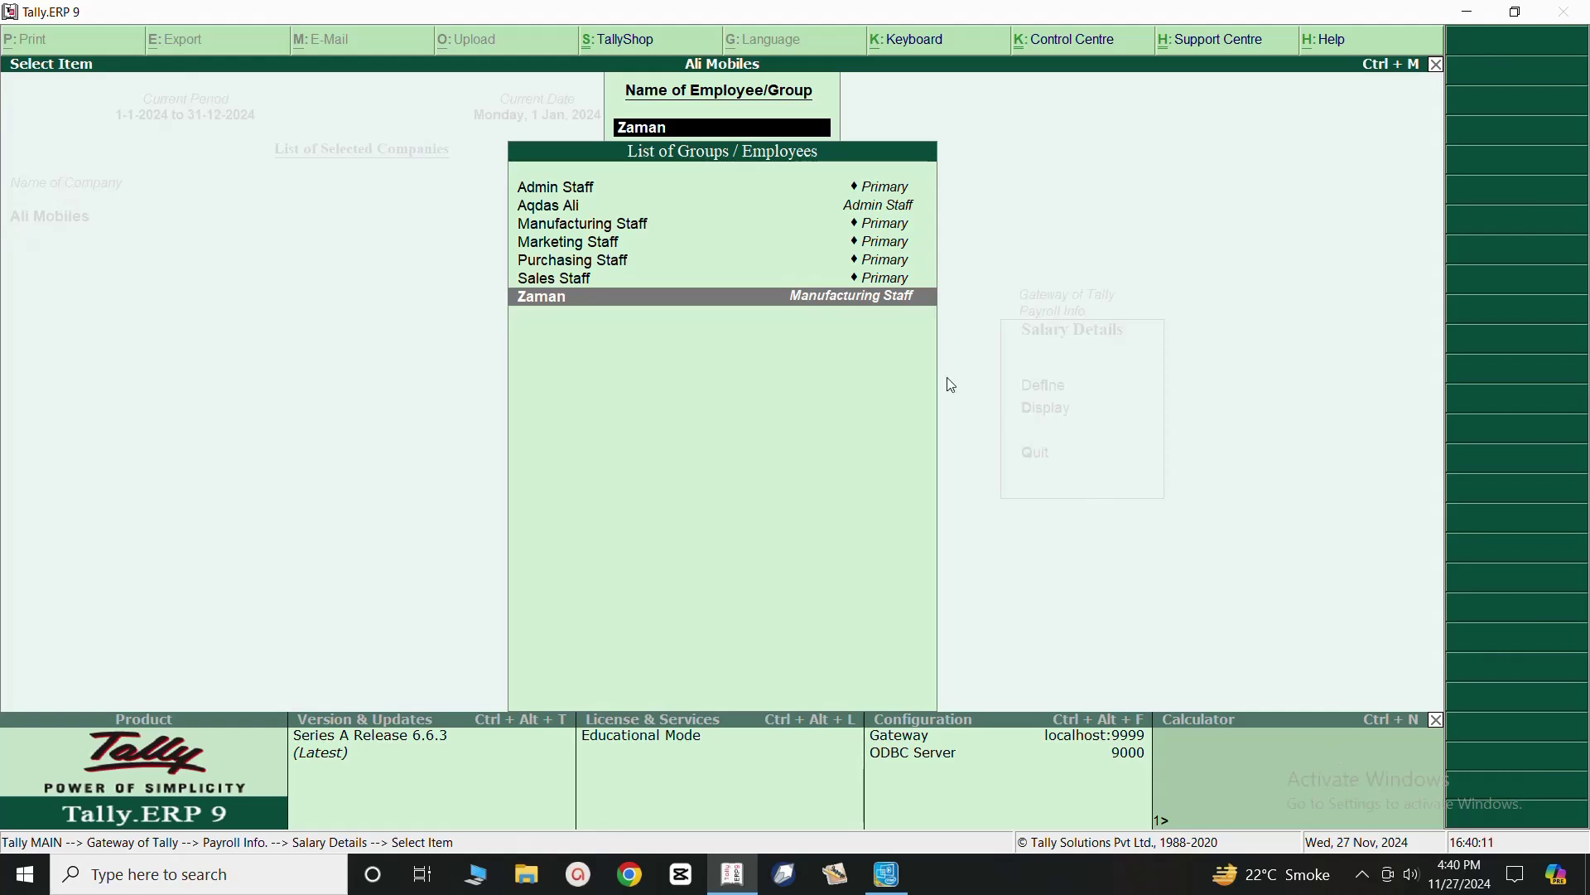
Reopen the Manufacturing Staff employee's salary details to verify both pay heads, then quit without changes.
click(758, 299)
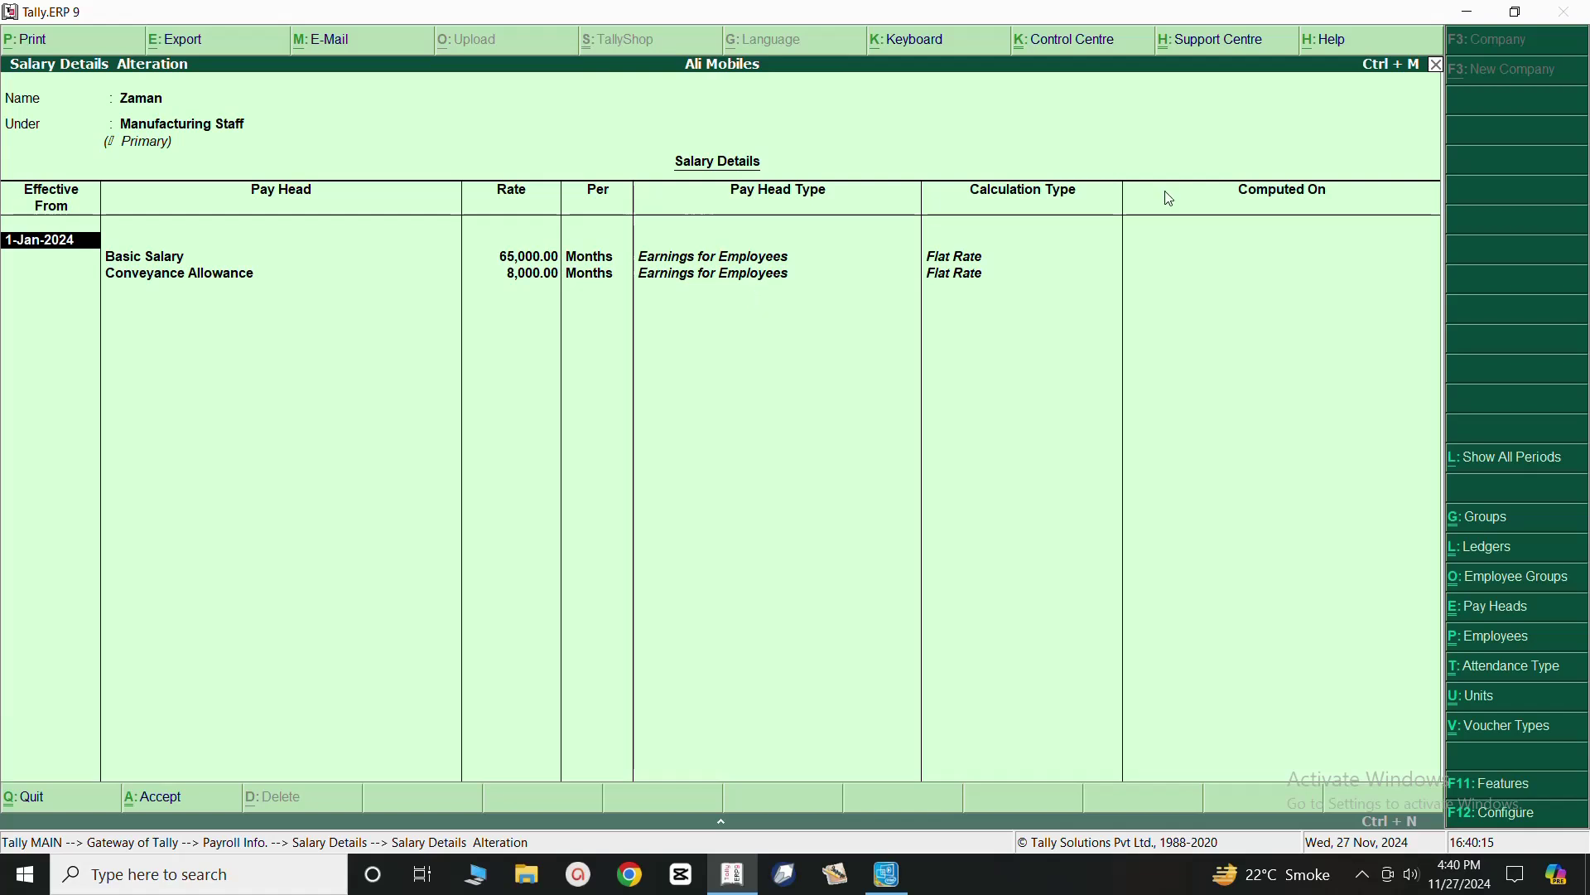
key(BackSpace)
key(Escape)
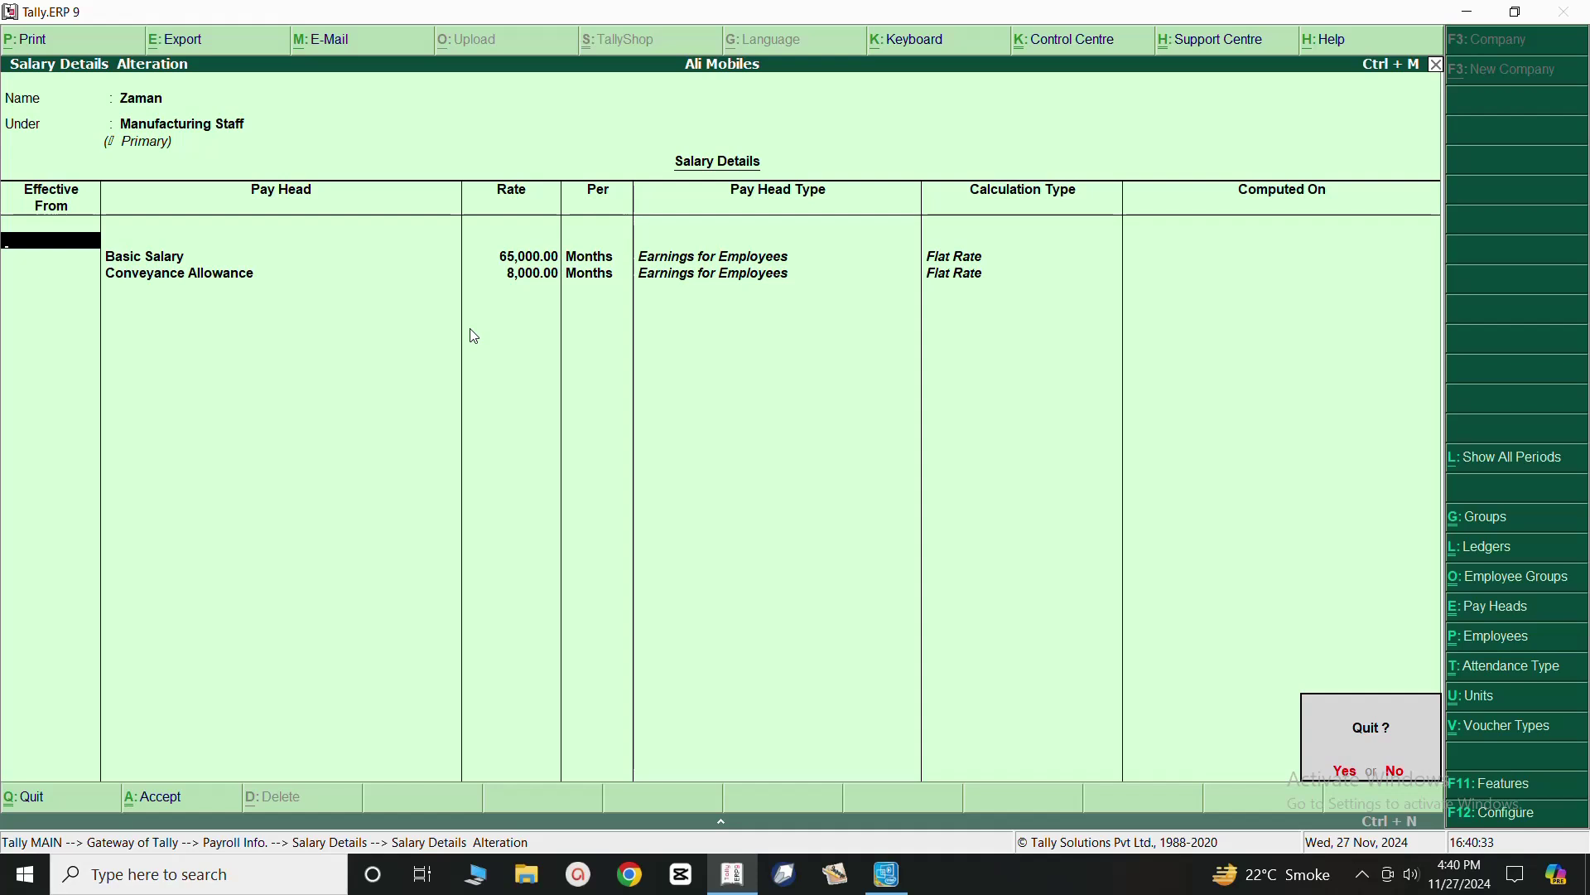
key(y)
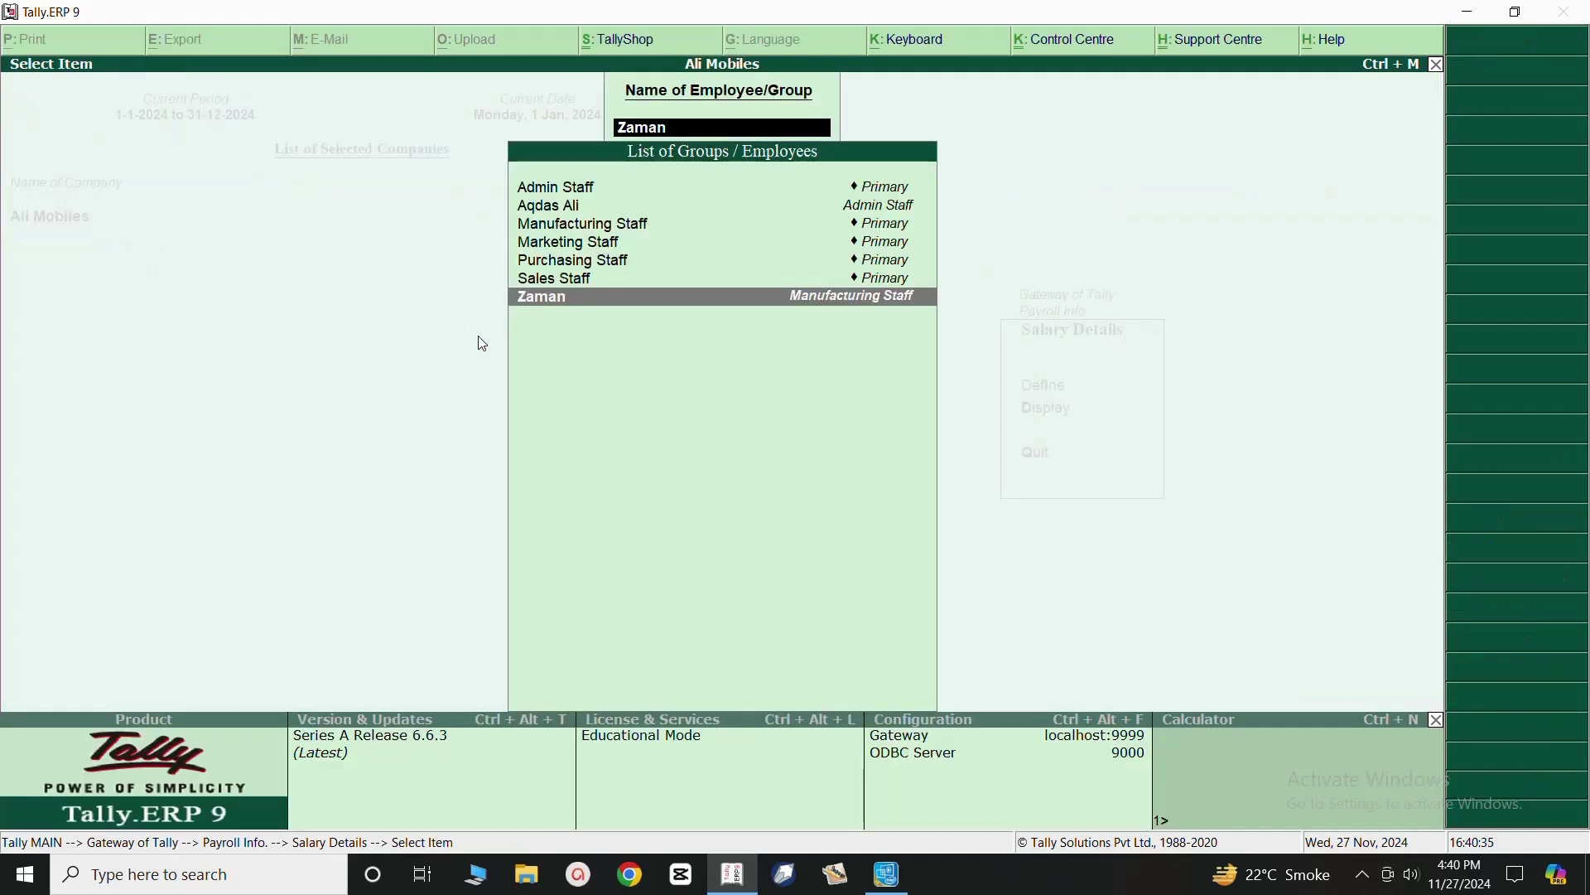
Exit the Salary Details and Payroll Info menus back to Gateway of Tally.
key(Escape)
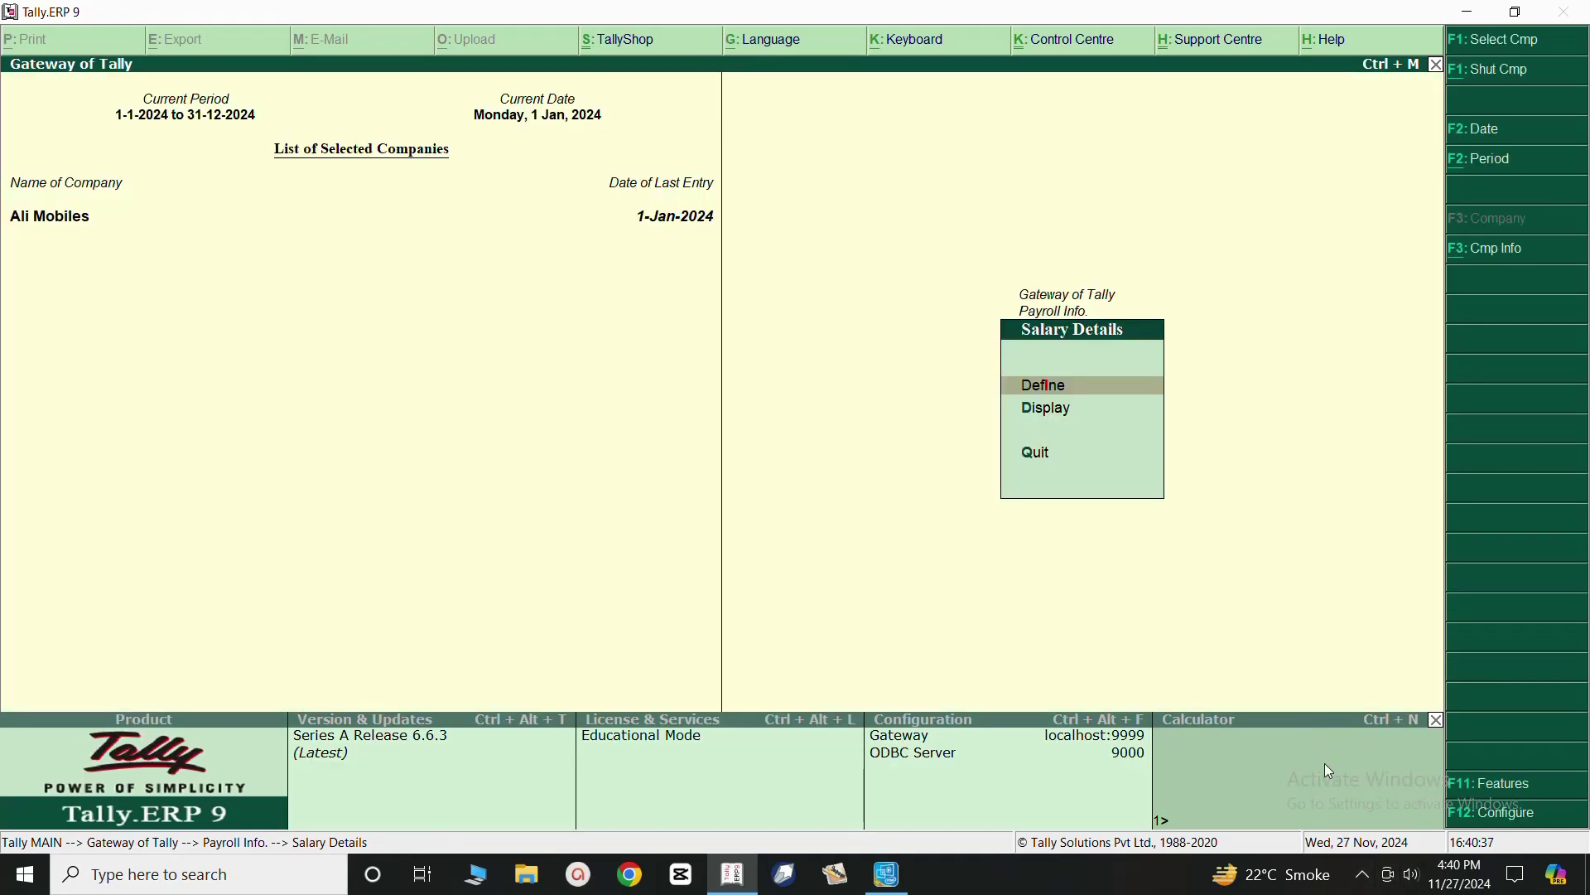
key(Escape)
key(Escape)
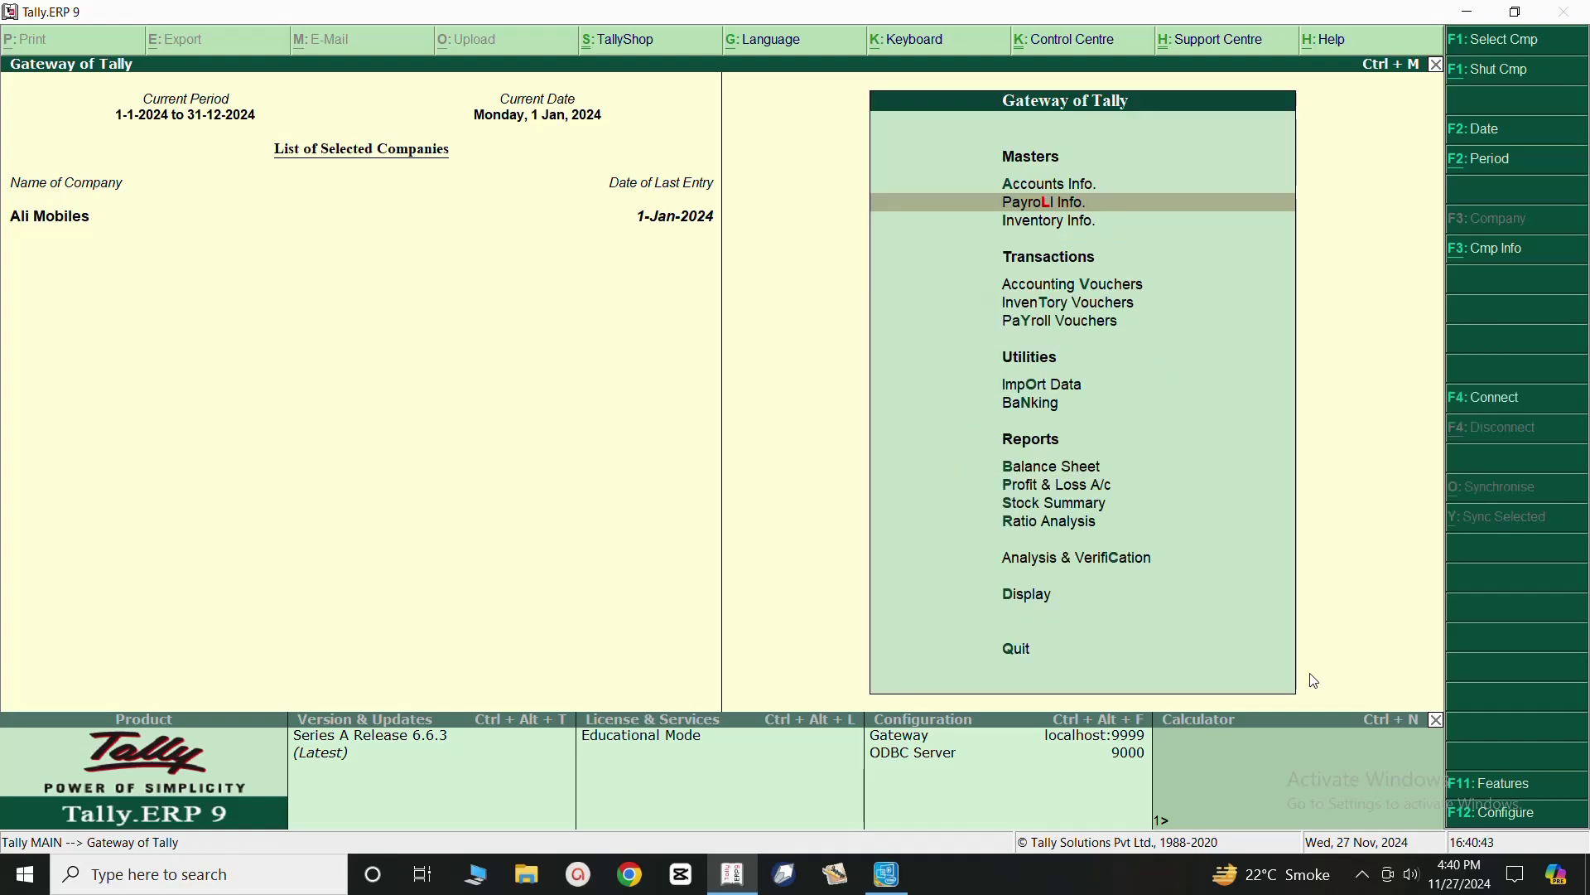
click(1365, 883)
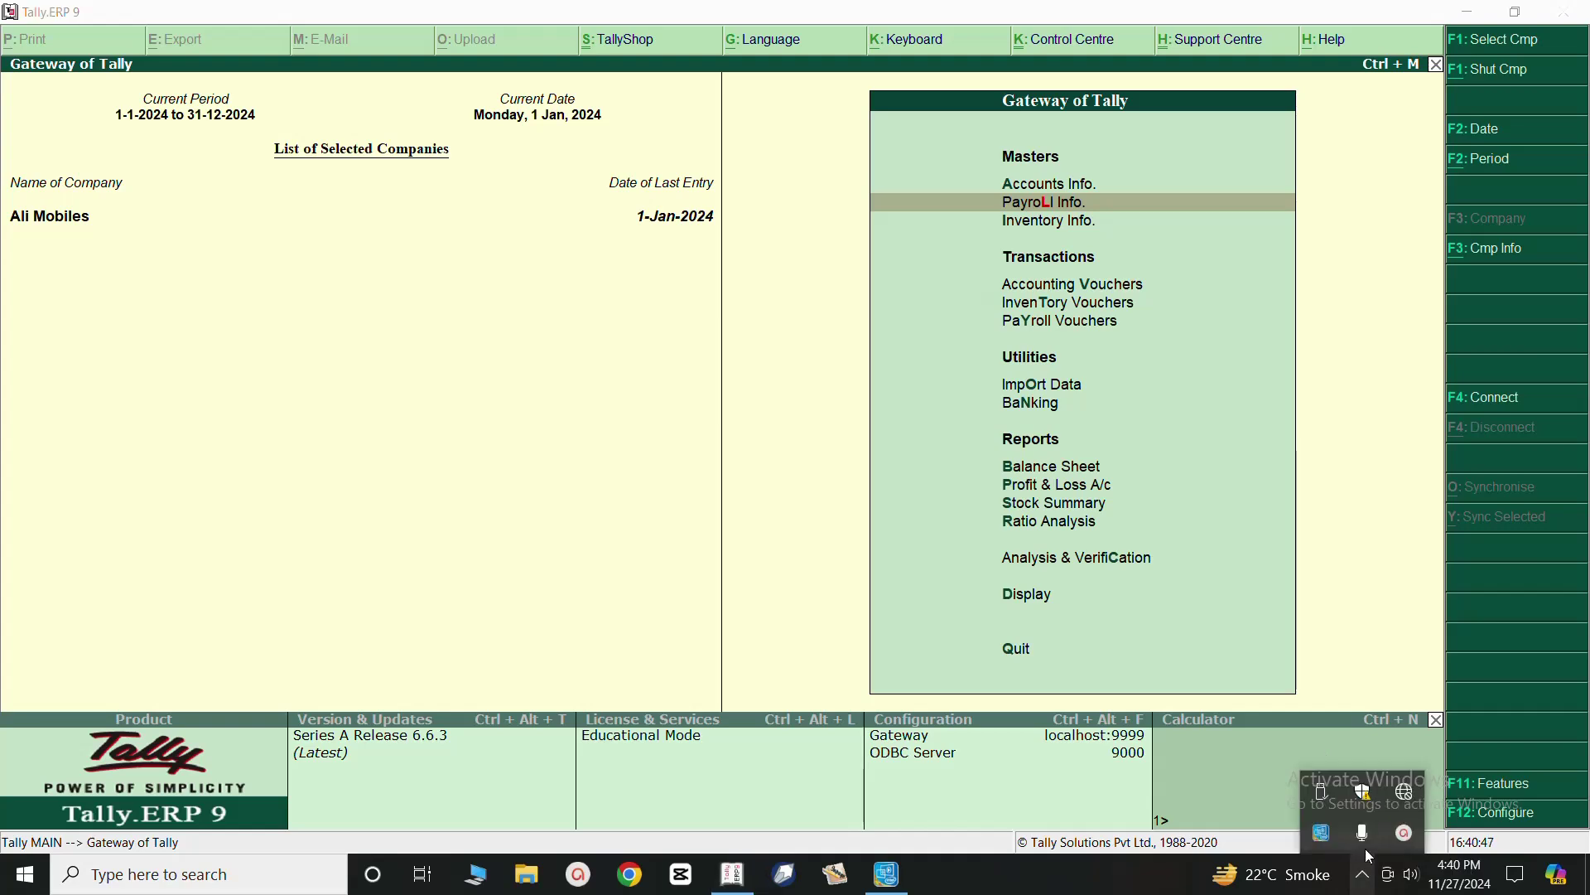